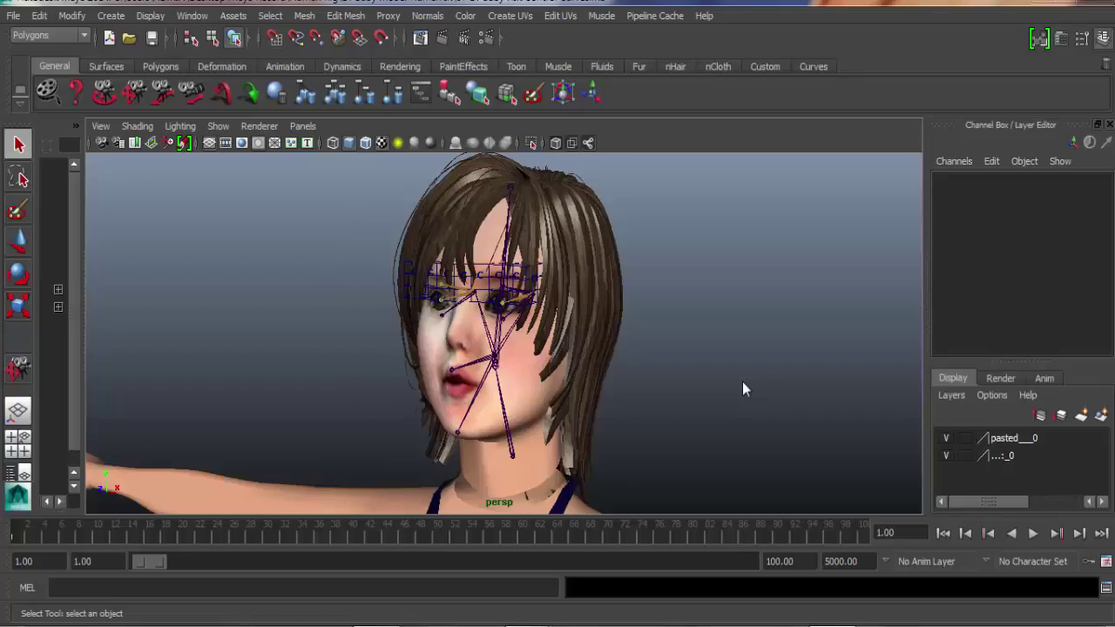
- Hide the hair mesh by setting its Visibility to 0 in the Channel Box
{"action": "left_click", "coordinate": [594, 249]}
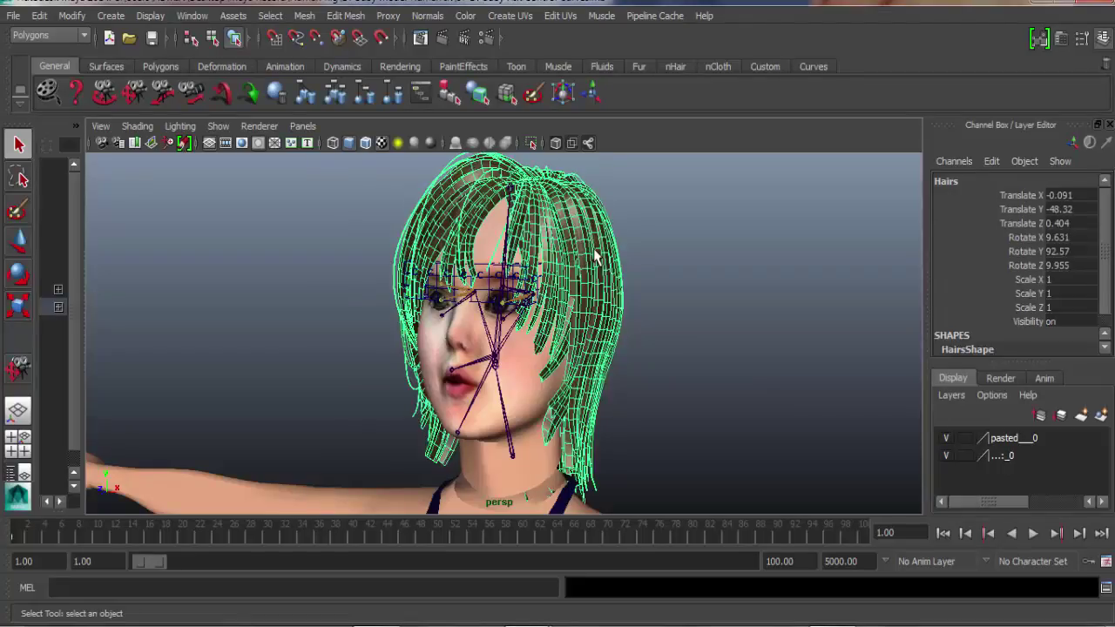
{"action": "left_click", "coordinate": [1047, 321]}
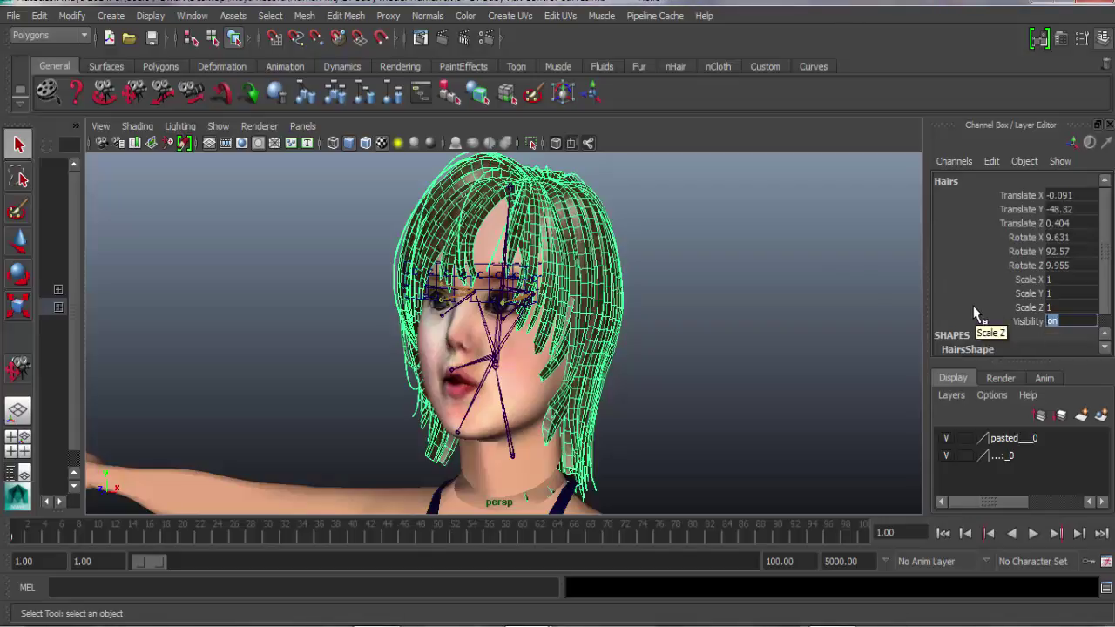
{"action": "type", "text": "0"}
{"action": "key", "text": "Return"}
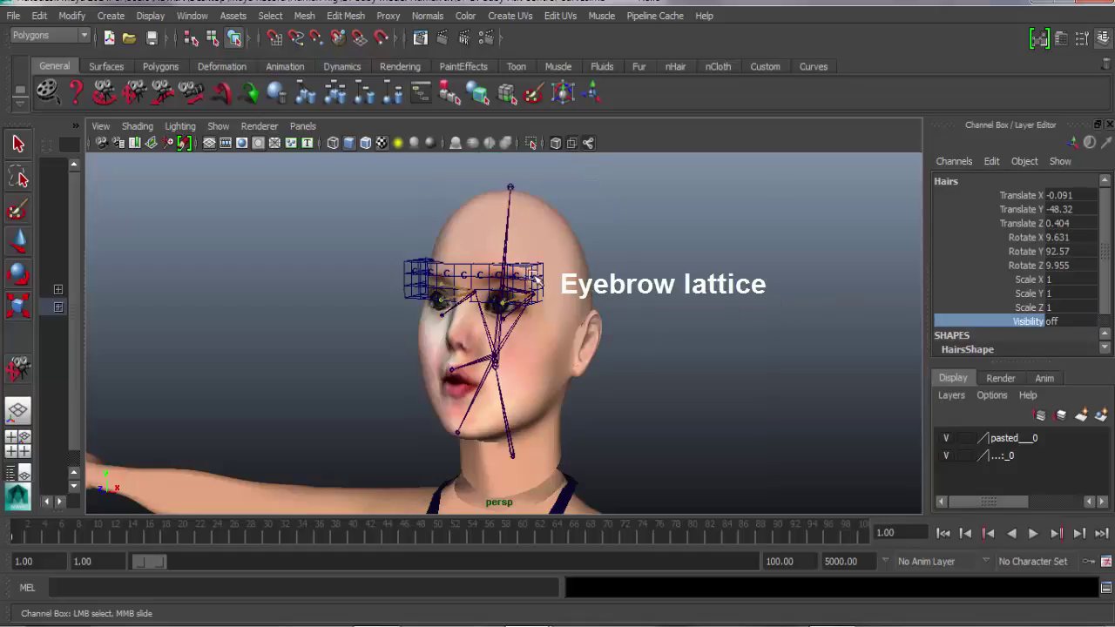
- Select the ffd1Lattice eyebrow lattice and turn its Visibility off
{"action": "key", "text": "q"}
{"action": "left_click", "coordinate": [454, 275]}
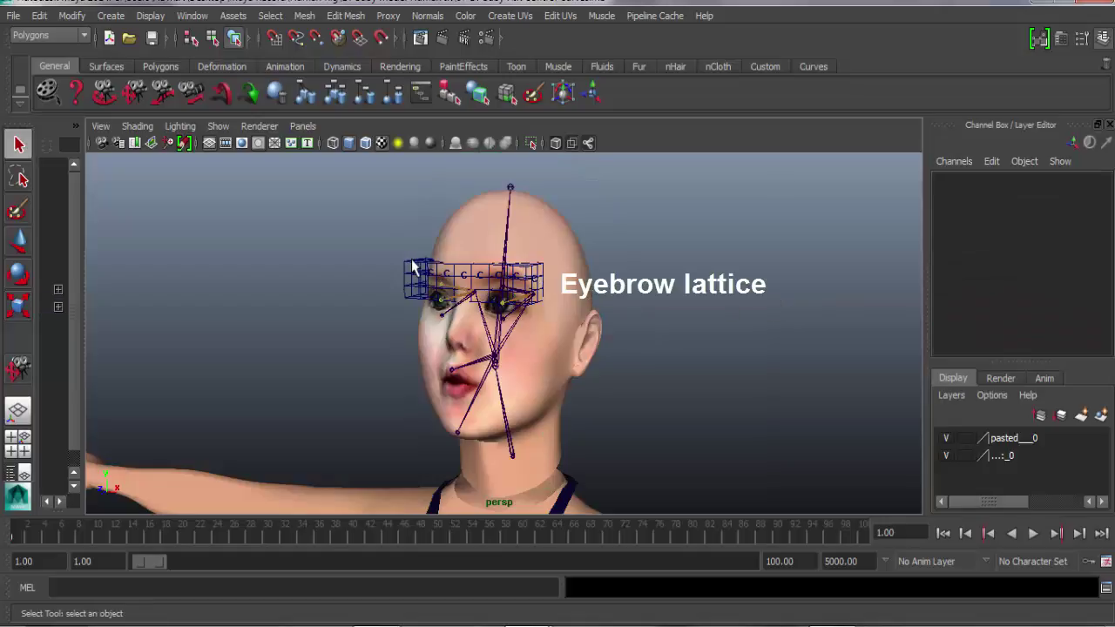
{"action": "left_click", "coordinate": [414, 268]}
{"action": "type", "text": "off"}
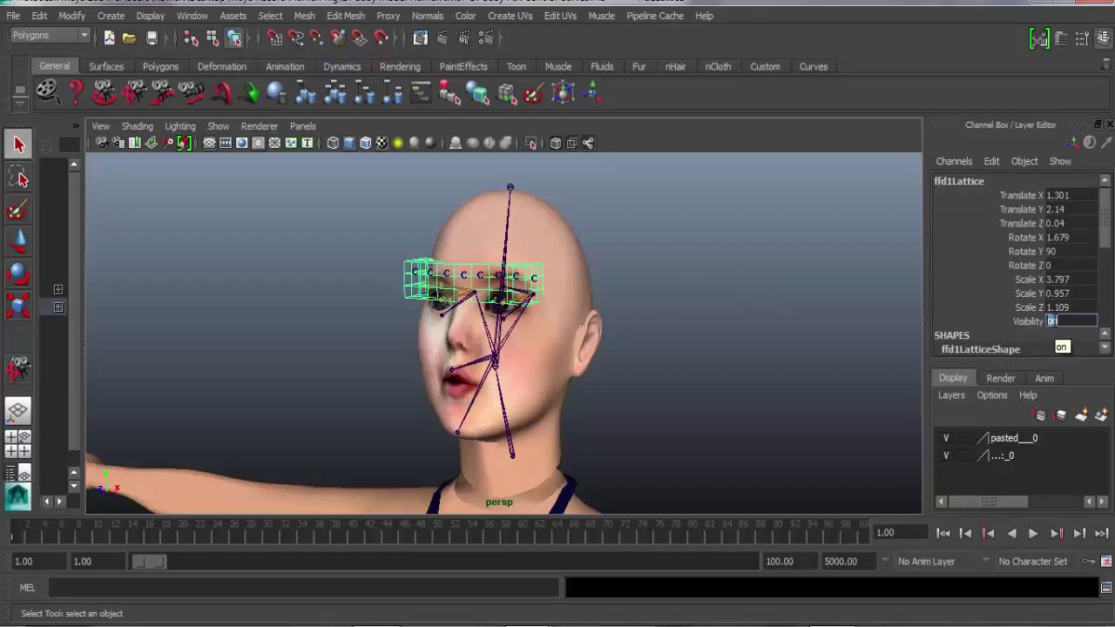
{"action": "left_click", "coordinate": [1011, 322]}
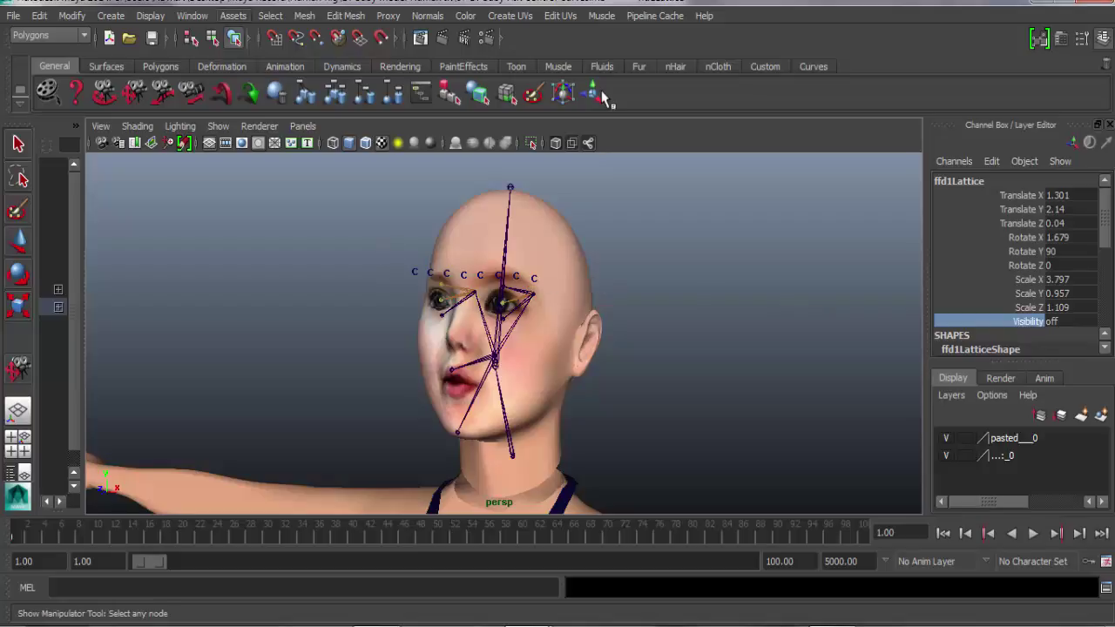
- Create nurbsCircle1 from the Curves shelf at Translate Y 50, then dolly out to frame the head
{"action": "left_click", "coordinate": [813, 70]}
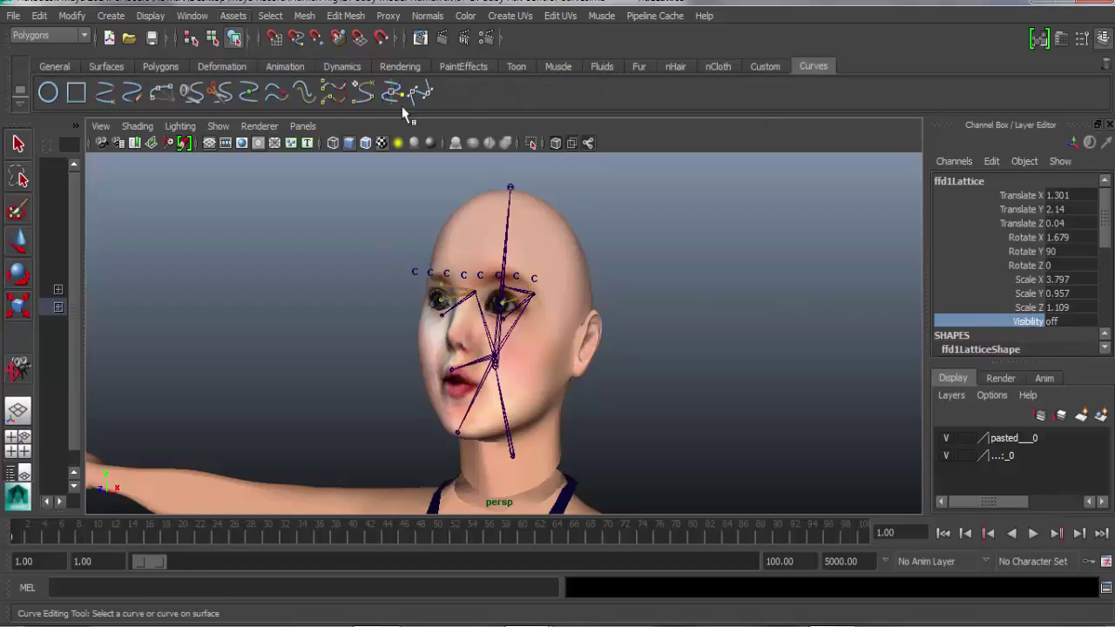
{"action": "left_click", "coordinate": [49, 92]}
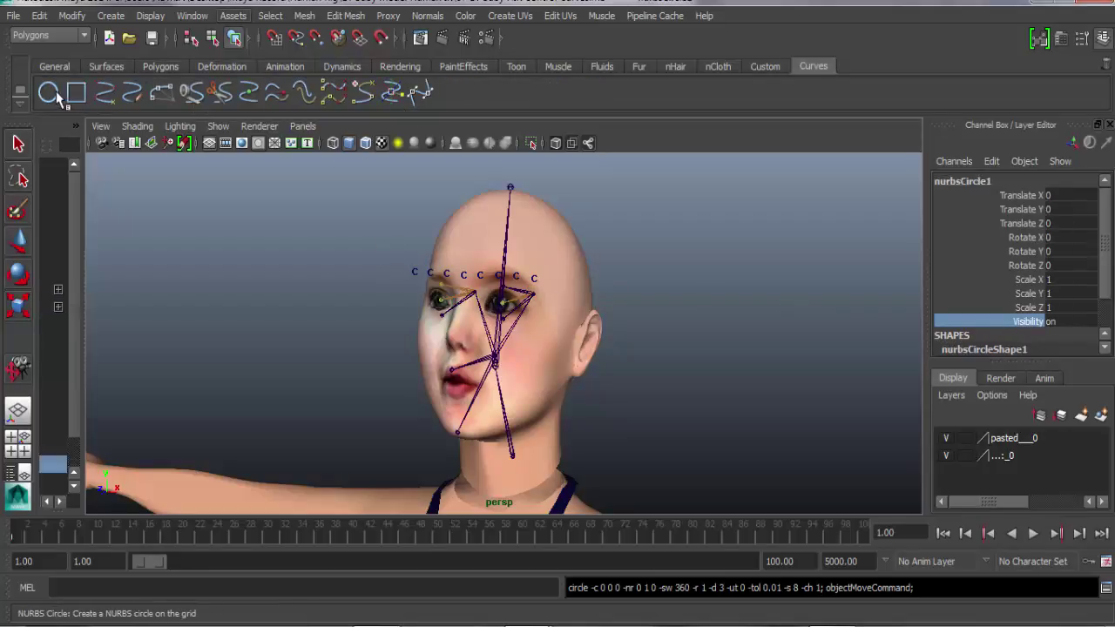
{"action": "left_click", "coordinate": [1049, 213]}
{"action": "type", "text": "50"}
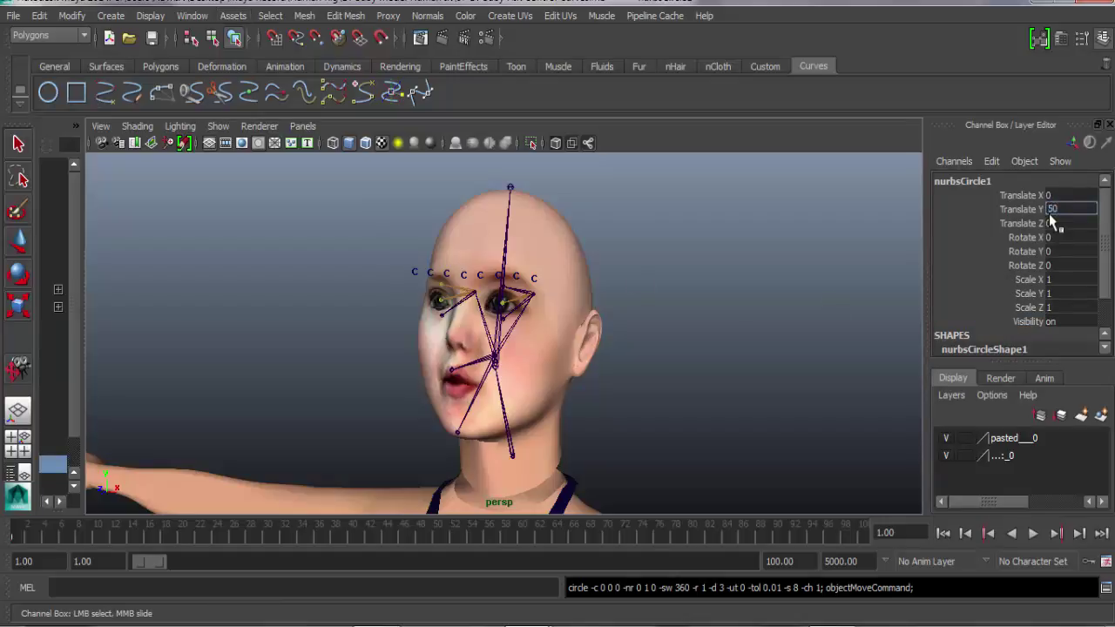
{"action": "key", "text": "Return"}
{"action": "key", "text": "f"}
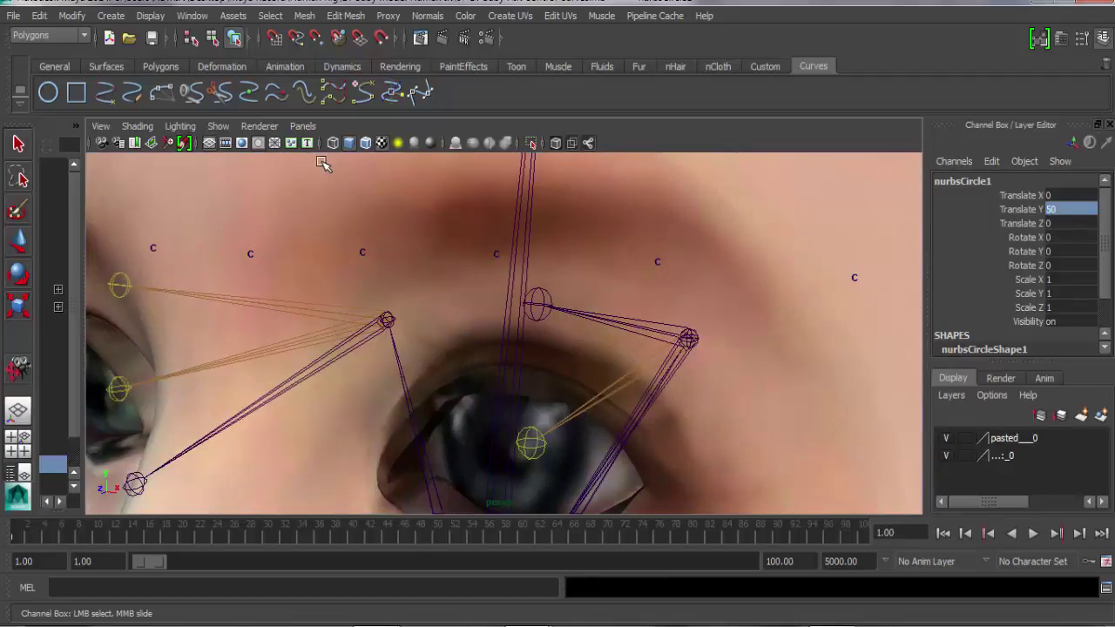
{"action": "left_click", "coordinate": [61, 67]}
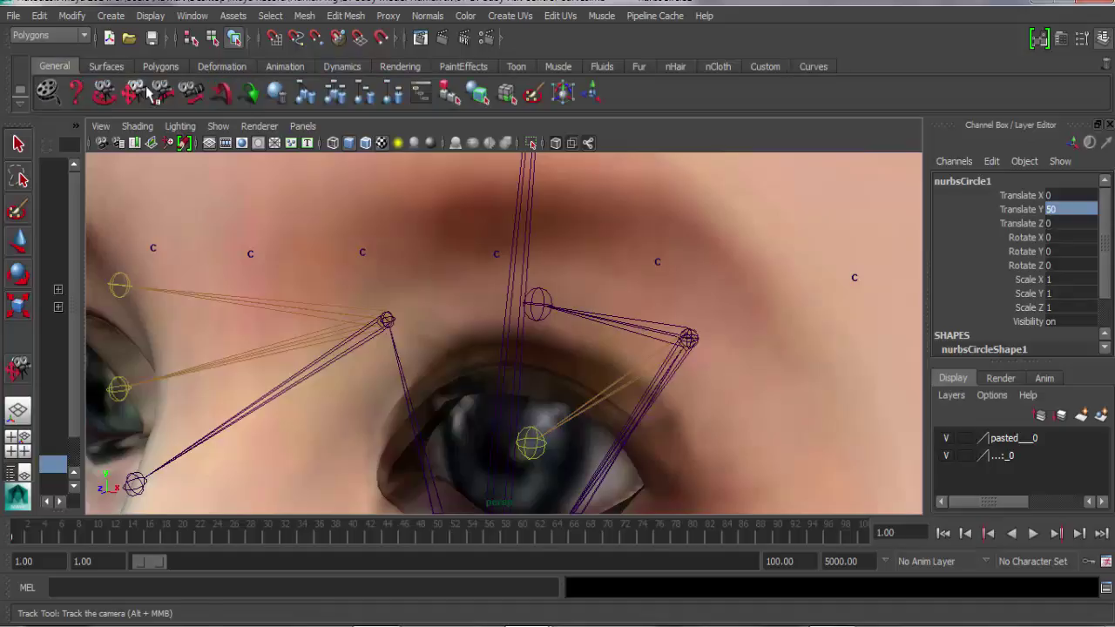
{"action": "left_click", "coordinate": [163, 91]}
{"action": "mouse_move", "coordinate": [793, 340]}
{"action": "left_mouse_down"}
{"action": "mouse_move", "coordinate": [352, 346]}
{"action": "mouse_move", "coordinate": [472, 386]}
{"action": "mouse_move", "coordinate": [289, 374]}
{"action": "left_mouse_up"}
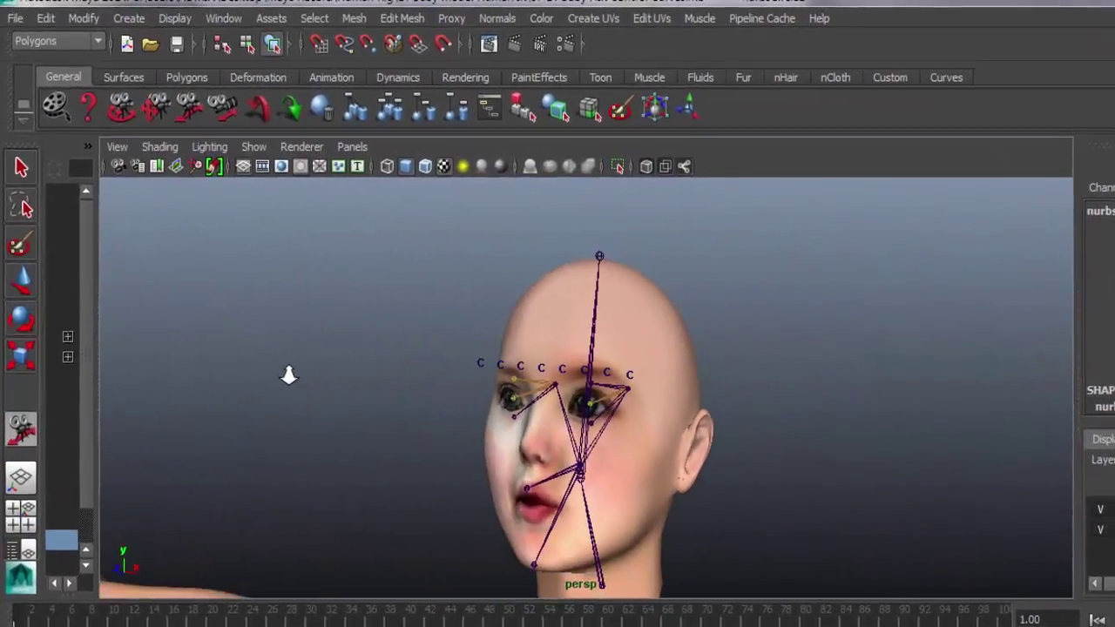
- Orbit to a near-front view and scale the NURBS circle up around the head
{"action": "left_click", "coordinate": [24, 284]}
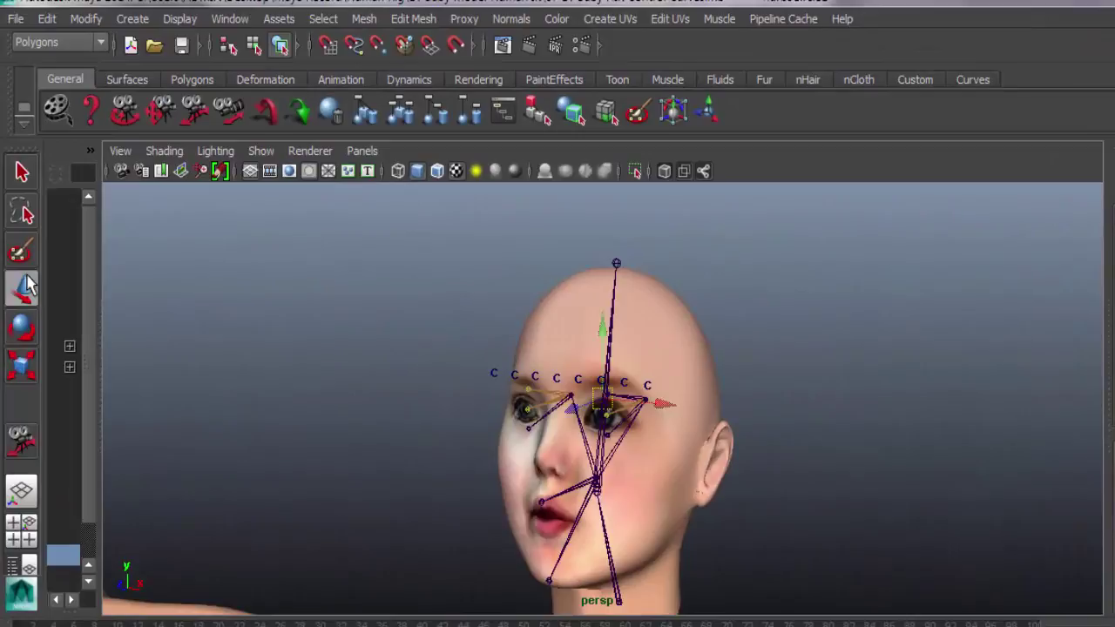
{"action": "left_click", "coordinate": [125, 111]}
{"action": "left_click_drag", "start_coordinate": [442, 306], "coordinate": [366, 306]}
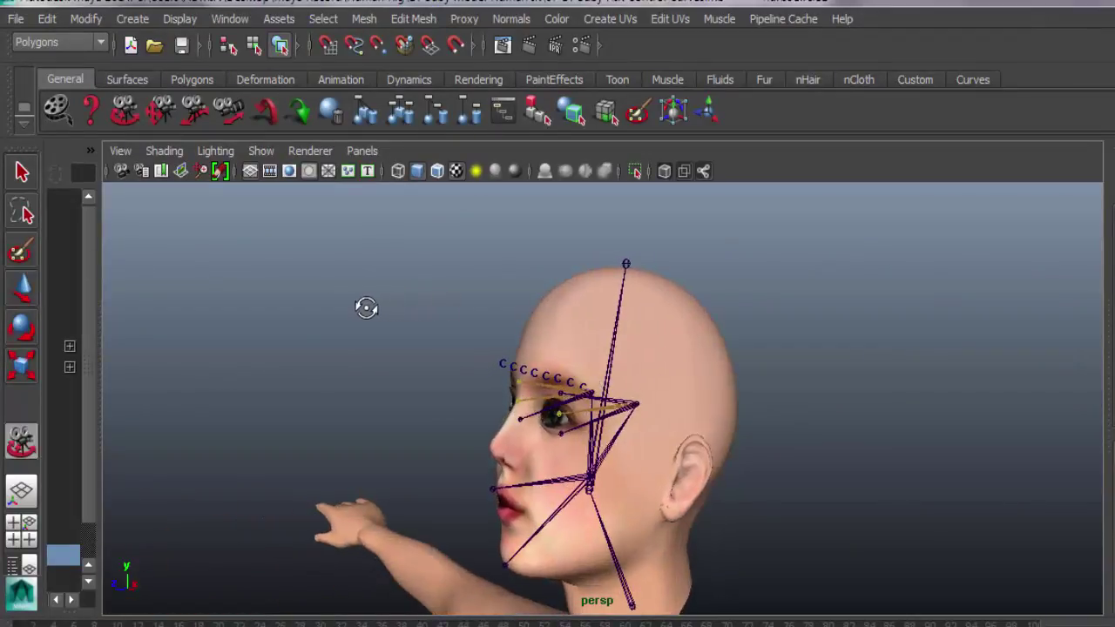
{"action": "mouse_move", "coordinate": [179, 267]}
{"action": "left_mouse_down"}
{"action": "mouse_move", "coordinate": [237, 279]}
{"action": "mouse_move", "coordinate": [254, 269]}
{"action": "left_mouse_up"}
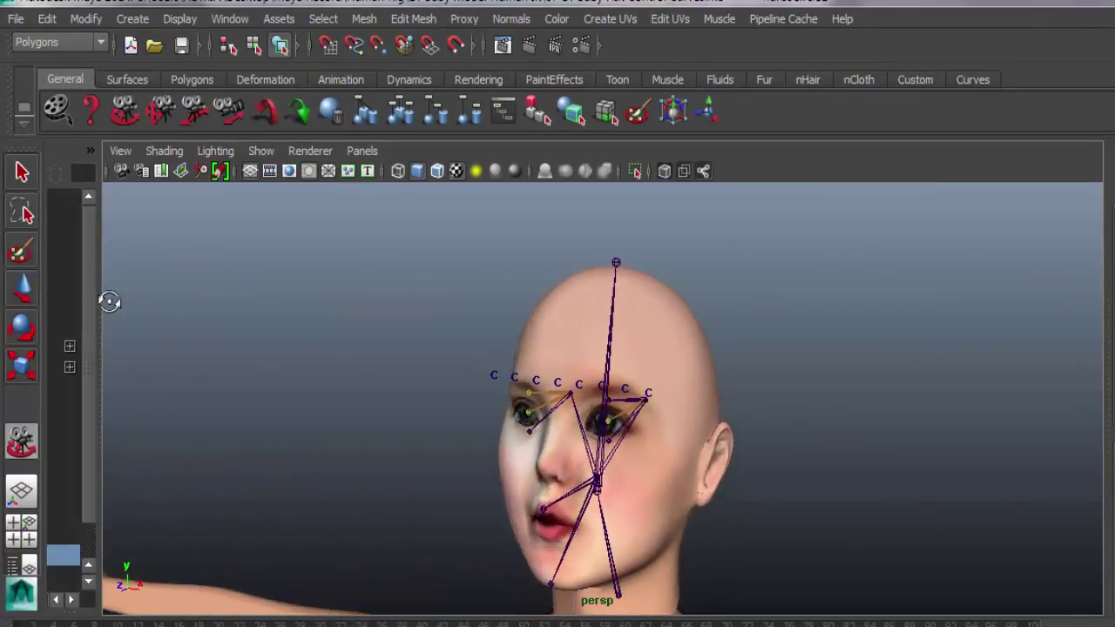
{"action": "left_click", "coordinate": [21, 366]}
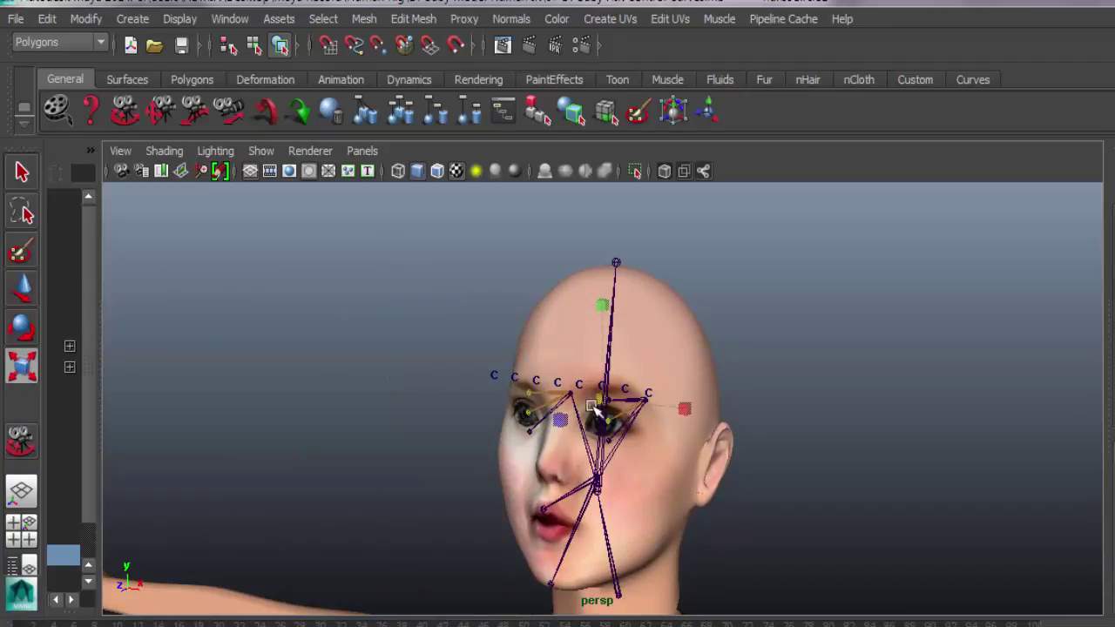
{"action": "mouse_move", "coordinate": [603, 398]}
{"action": "left_mouse_down"}
{"action": "mouse_move", "coordinate": [642, 393]}
{"action": "mouse_move", "coordinate": [724, 408]}
{"action": "left_mouse_up"}
- Lower the ring and enlarge it further so it encircles the head at jaw level
{"action": "left_click", "coordinate": [19, 294]}
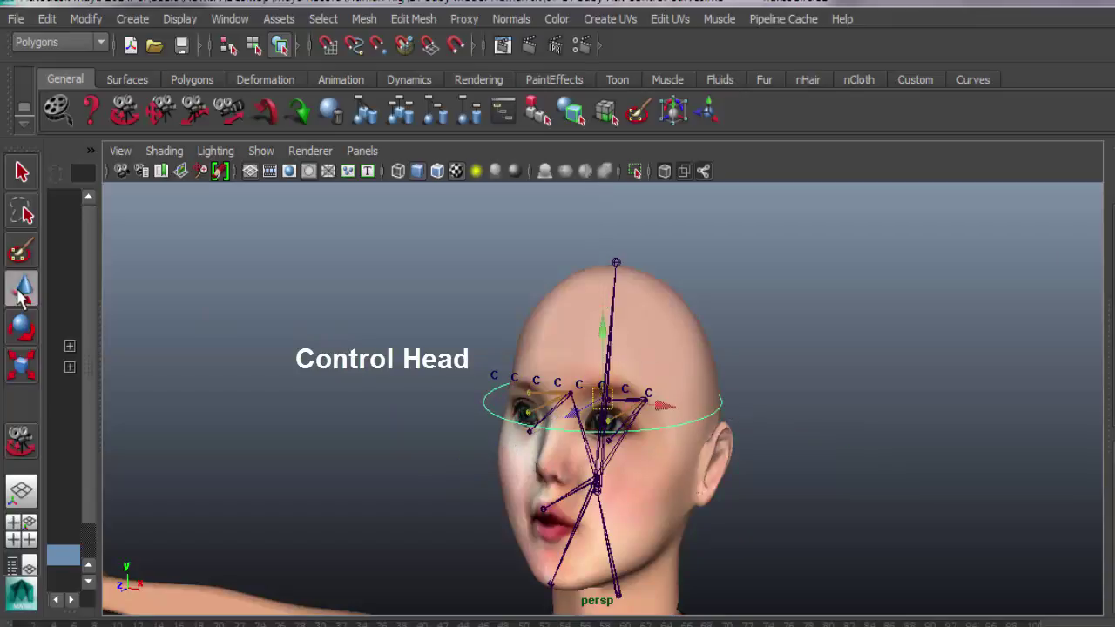
{"action": "left_click_drag", "start_coordinate": [604, 319], "coordinate": [604, 383]}
{"action": "left_click", "coordinate": [32, 356]}
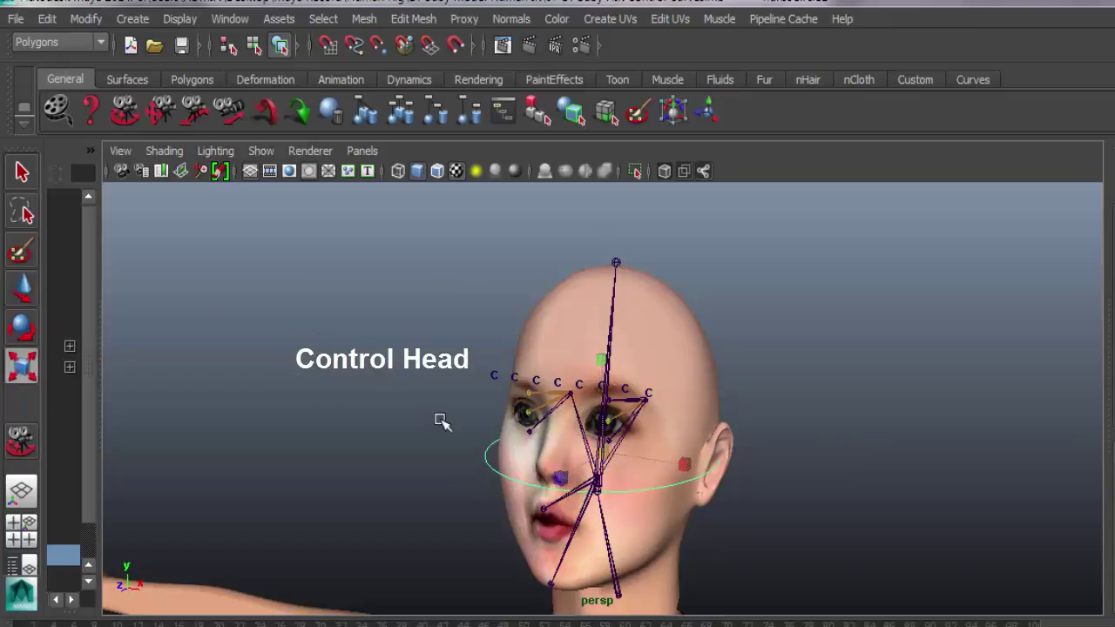
{"action": "left_click_drag", "start_coordinate": [603, 460], "coordinate": [630, 458]}
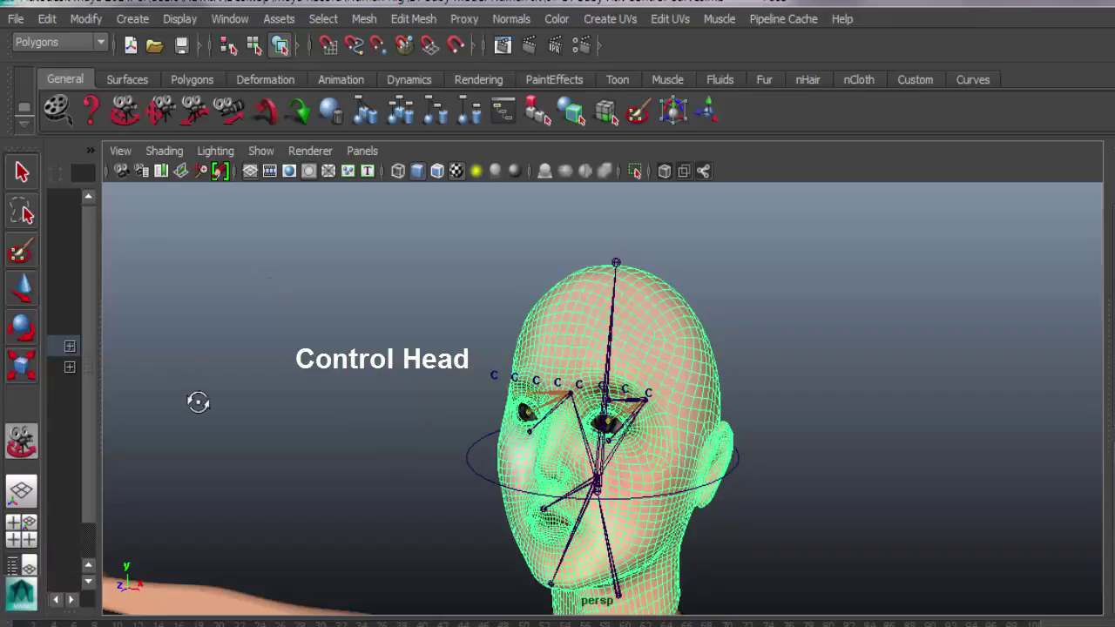
{"action": "mouse_move", "coordinate": [199, 398]}
{"action": "left_mouse_down", "text": "alt"}
{"action": "mouse_move", "coordinate": [132, 361]}
{"action": "mouse_move", "coordinate": [80, 383]}
{"action": "left_mouse_up", "text": "alt"}
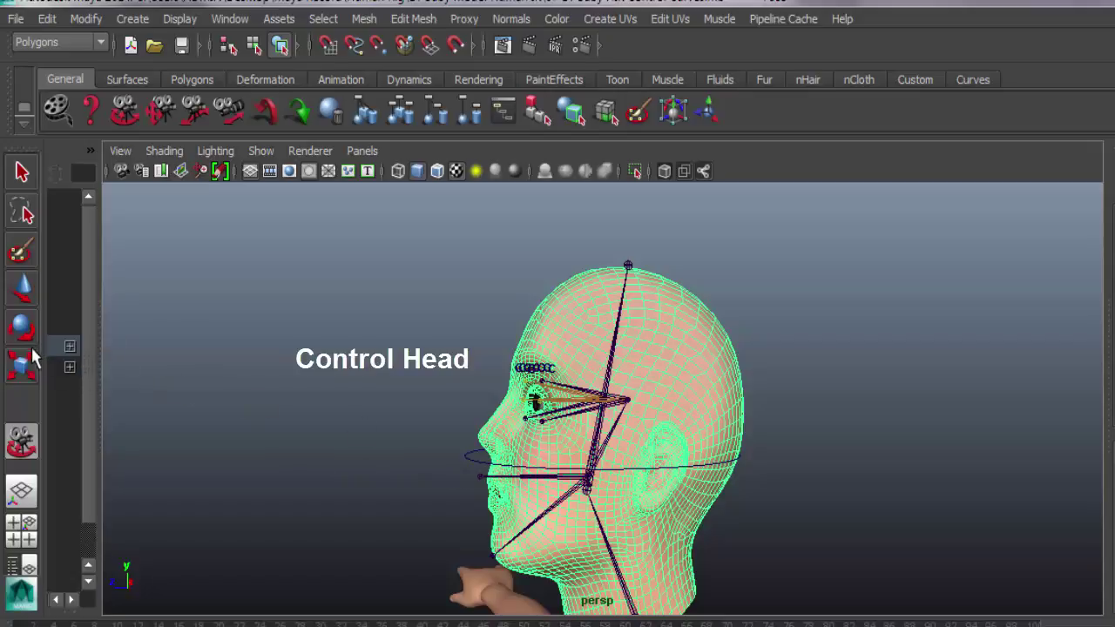
{"action": "left_click", "coordinate": [21, 289]}
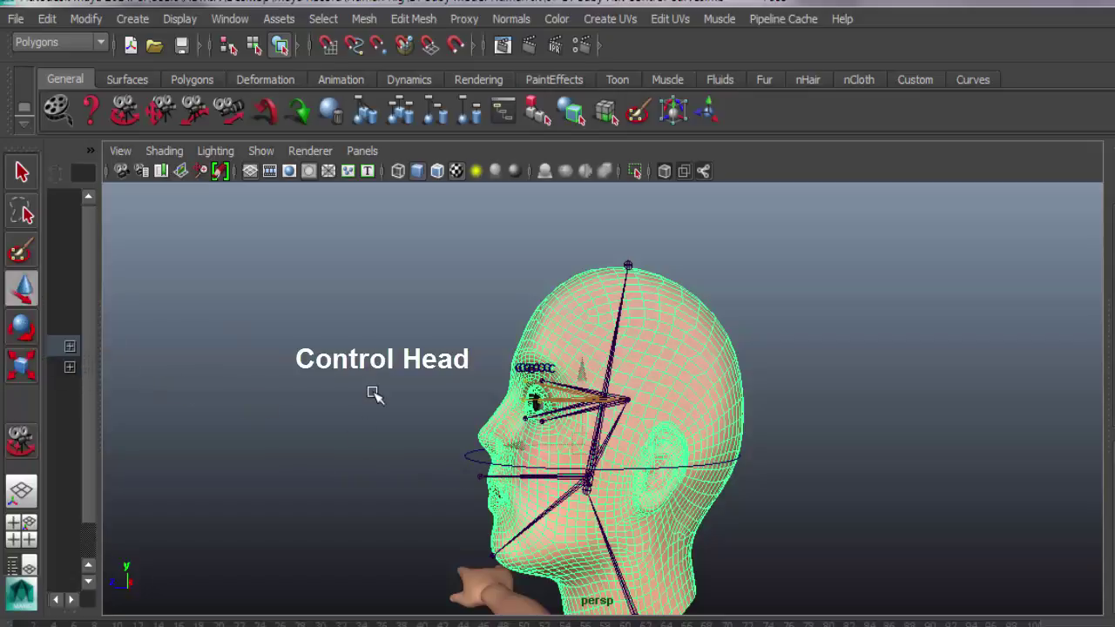
{"action": "left_click", "coordinate": [475, 459]}
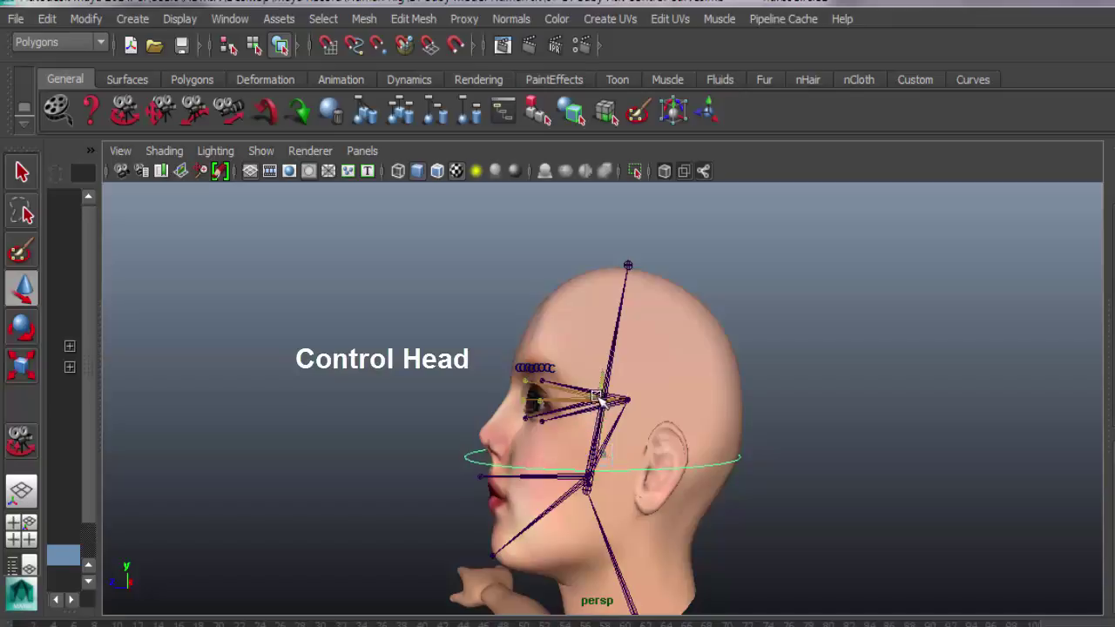
{"action": "left_click_drag", "start_coordinate": [598, 394], "coordinate": [604, 415]}
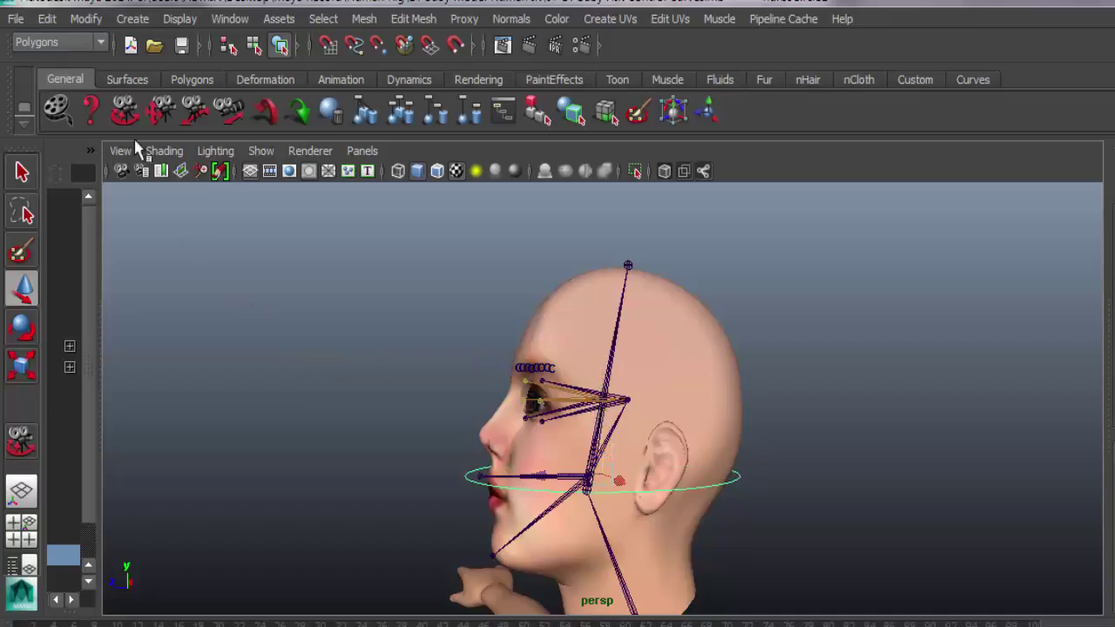
- Duplicate the head control ring with Edit > Duplicate
{"action": "left_click", "coordinate": [44, 20]}
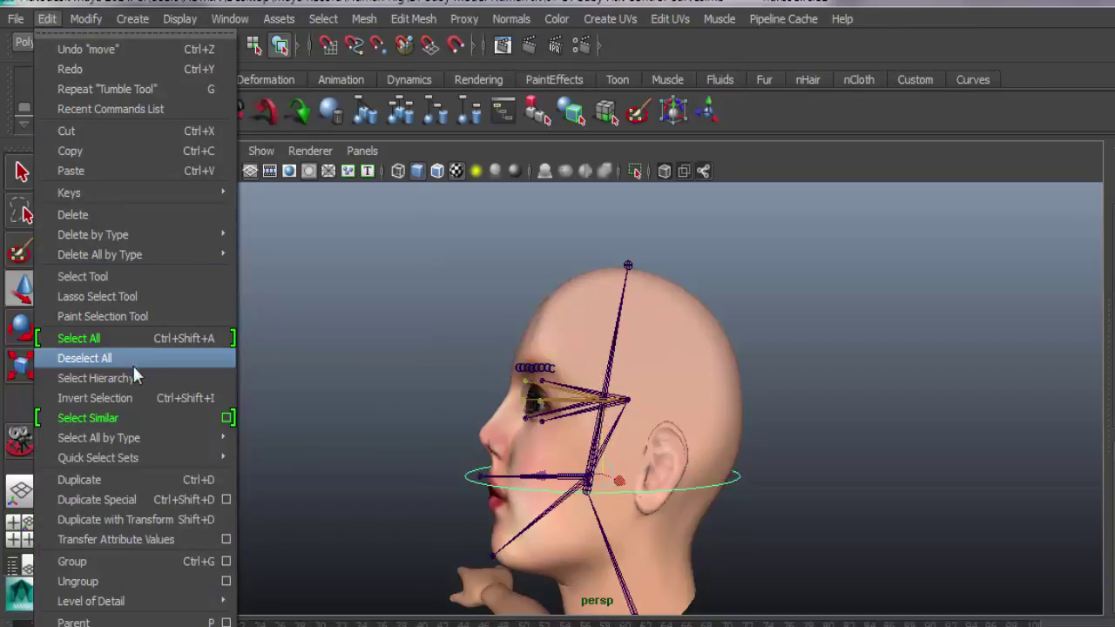
{"action": "left_click", "coordinate": [132, 486]}
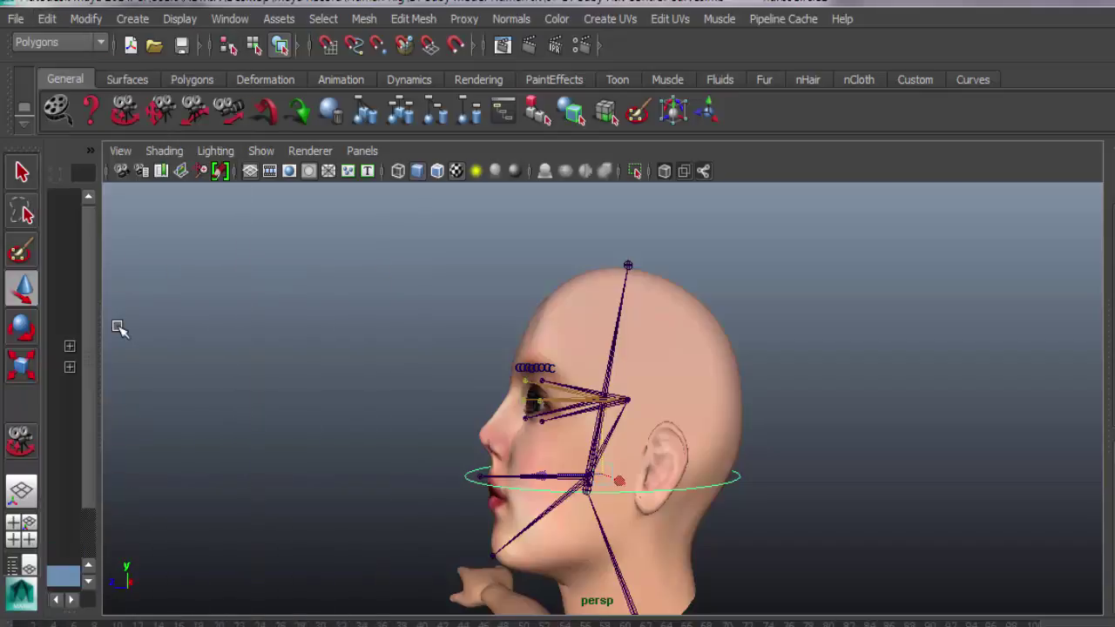
{"action": "key", "text": "t"}
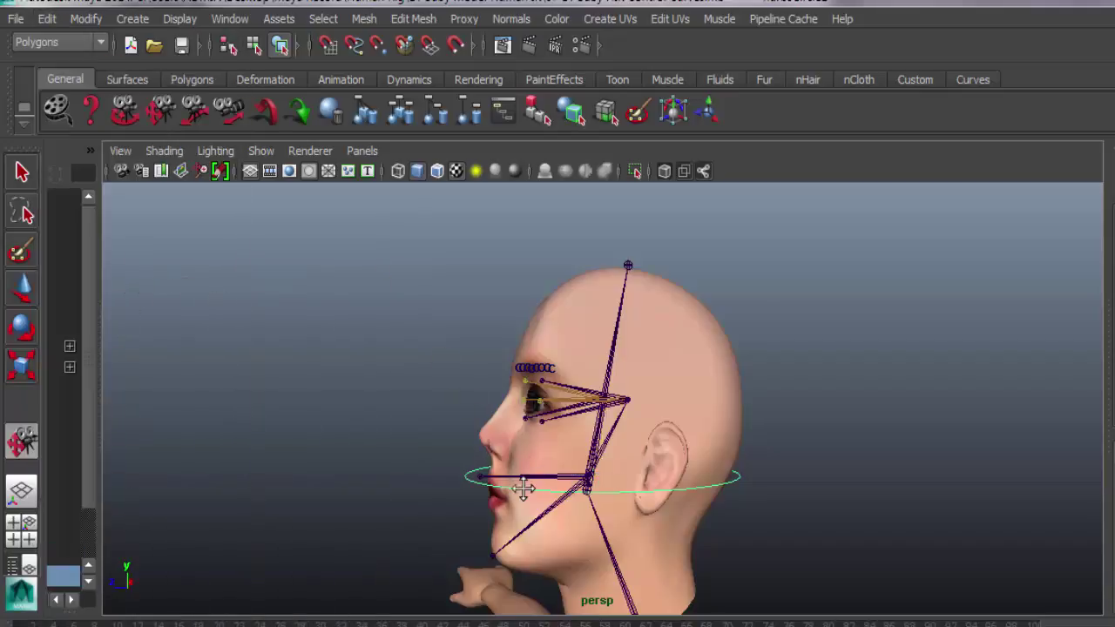
{"action": "middle_click_drag", "start_coordinate": [523, 483], "coordinate": [563, 383], "text": "alt"}
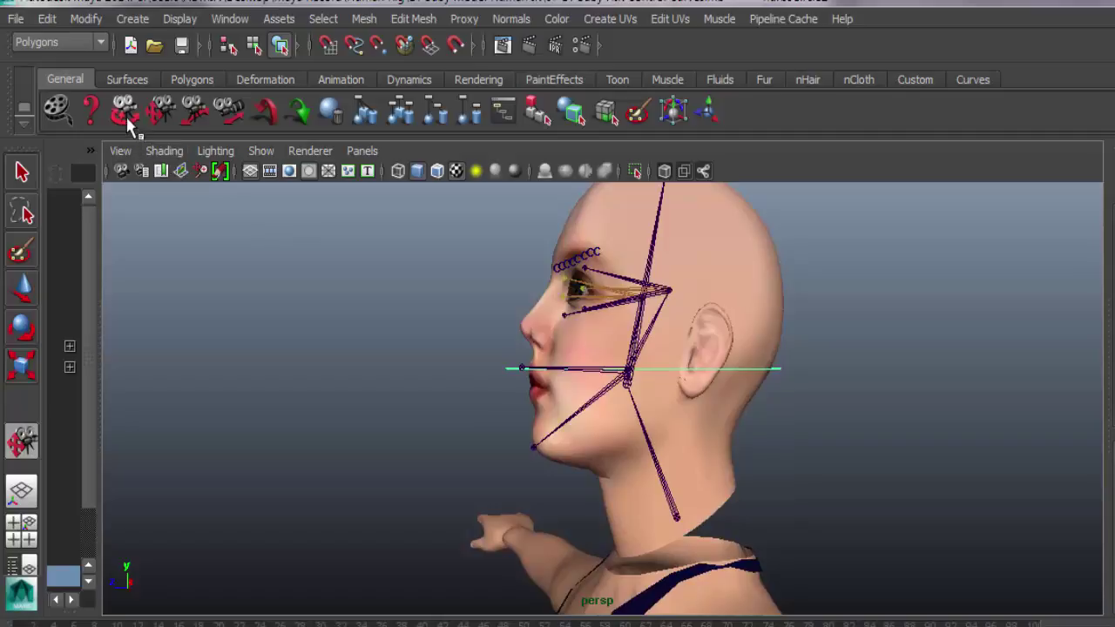
{"action": "left_click_drag", "start_coordinate": [289, 367], "coordinate": [325, 371], "text": "alt"}
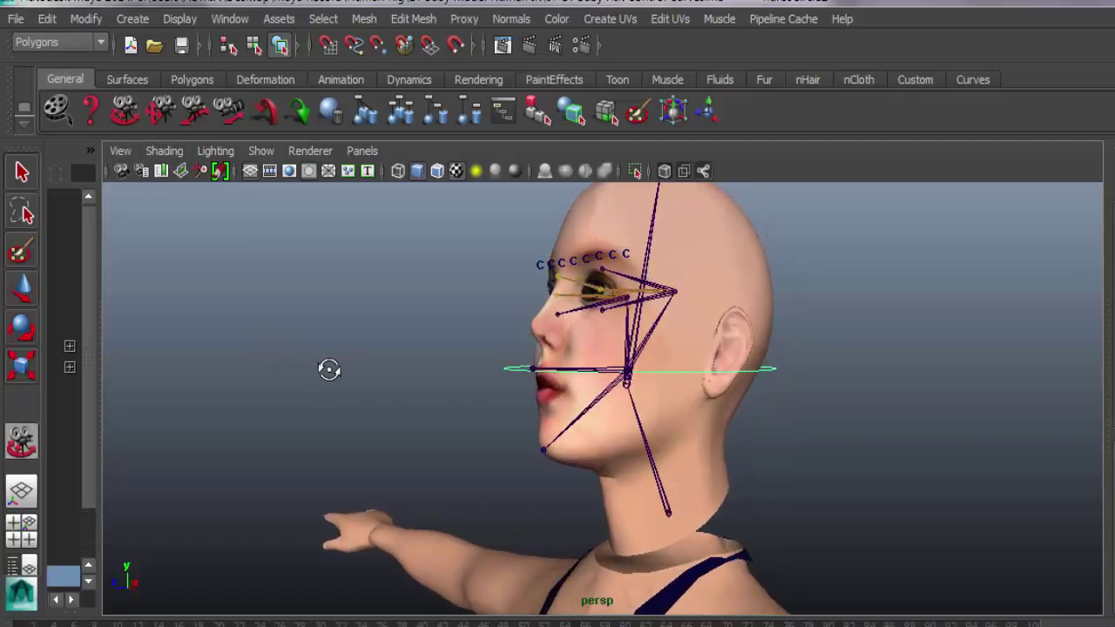
- Move the copied ring down and shrink it to fit around the neck
{"action": "left_click", "coordinate": [26, 292]}
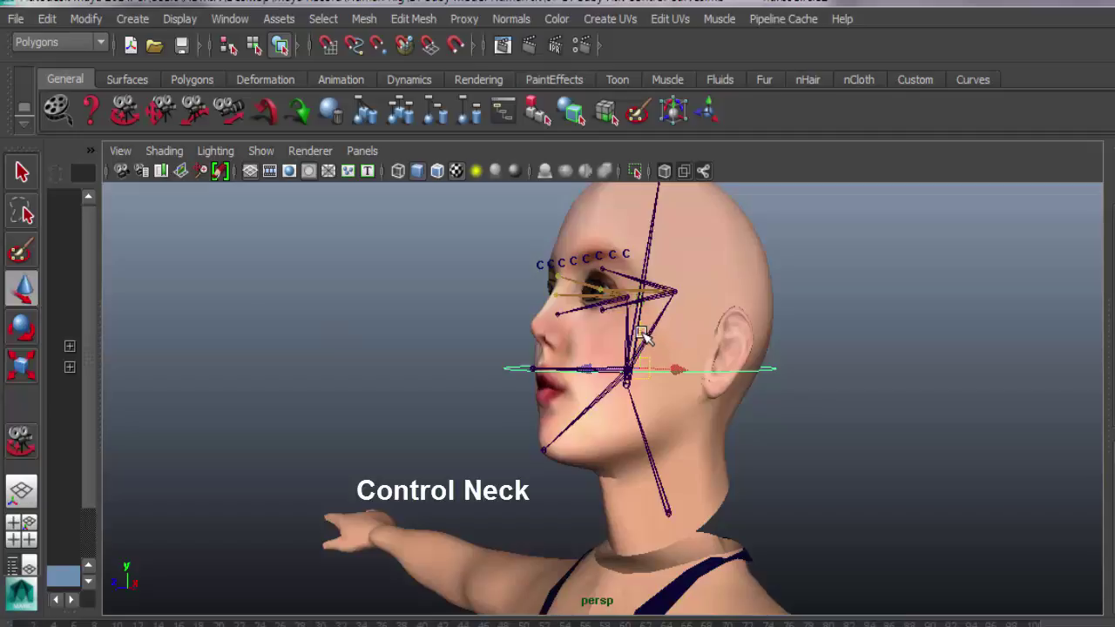
{"action": "left_click_drag", "start_coordinate": [643, 338], "coordinate": [653, 461]}
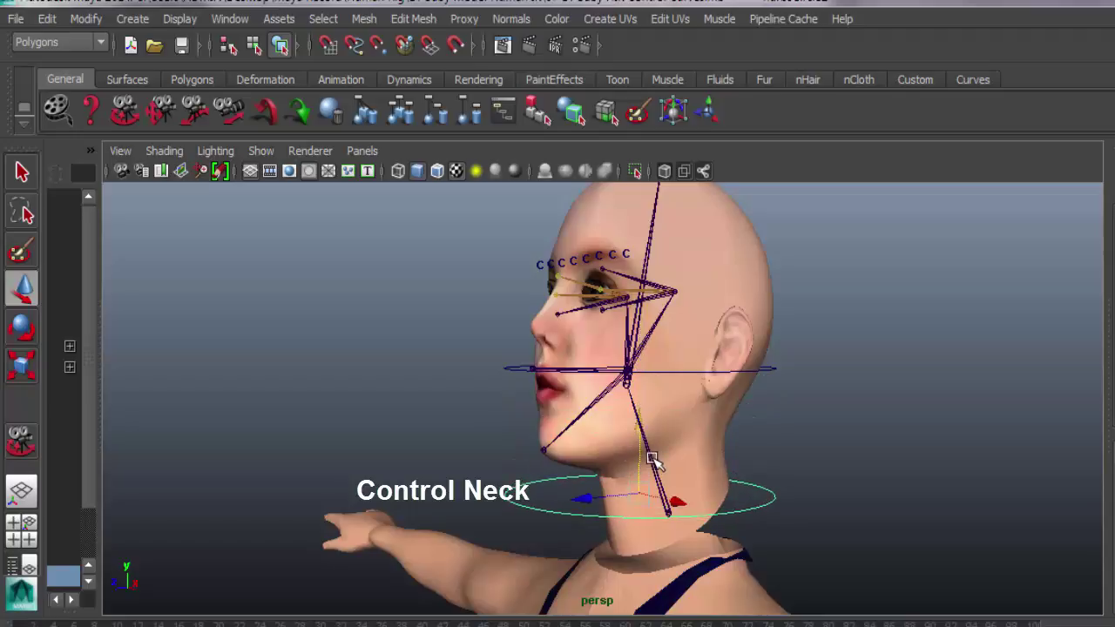
{"action": "left_click", "coordinate": [31, 365]}
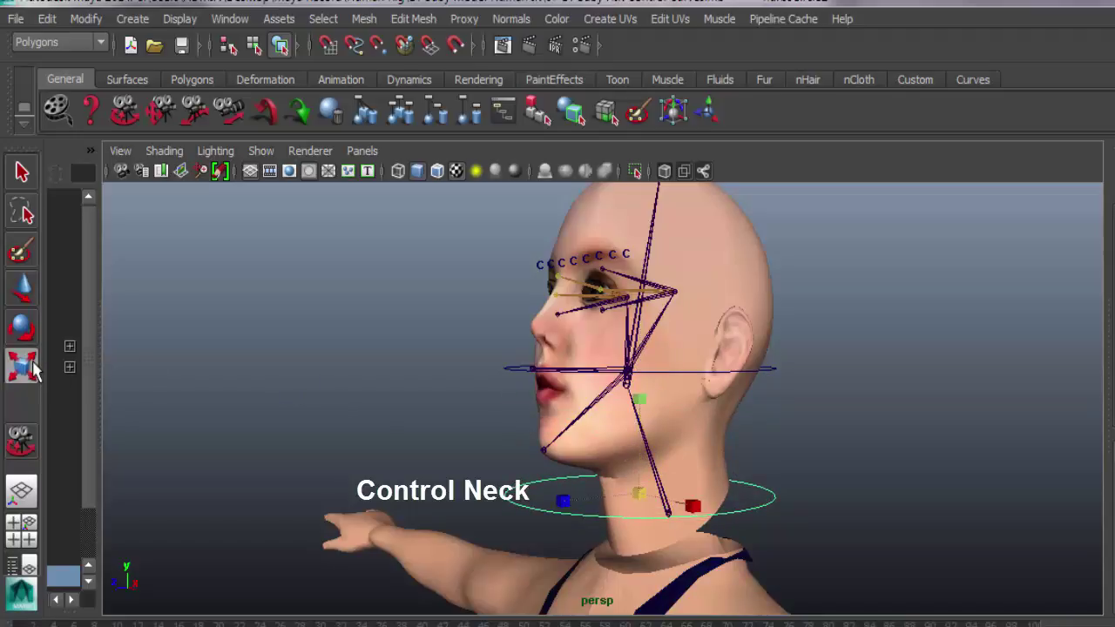
{"action": "left_click_drag", "start_coordinate": [640, 495], "coordinate": [583, 494]}
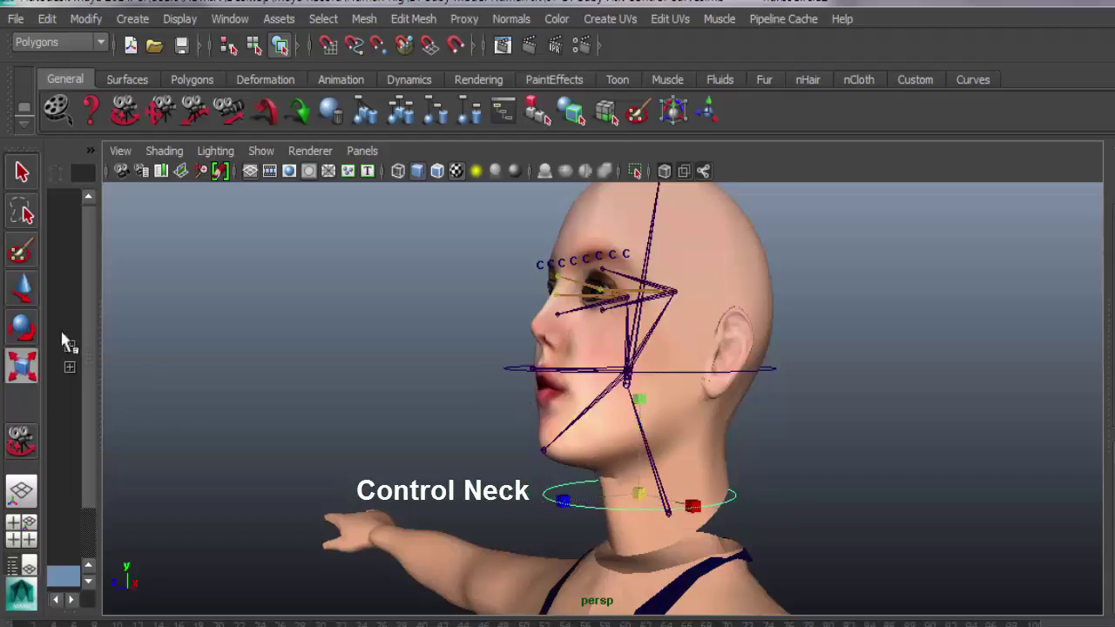
{"action": "left_click", "coordinate": [23, 289]}
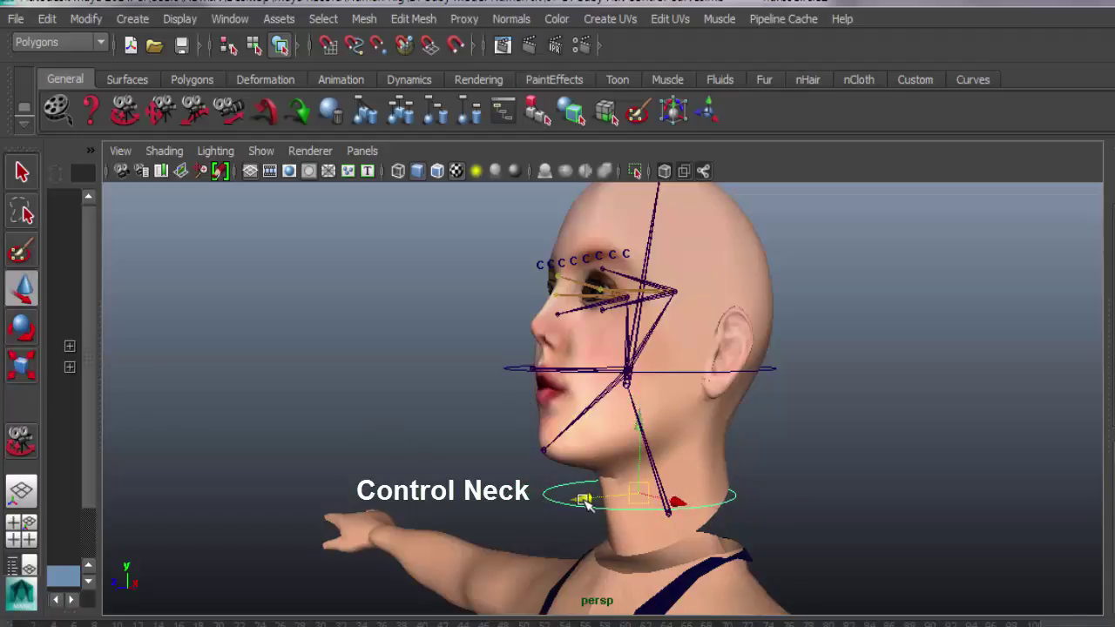
{"action": "left_click_drag", "start_coordinate": [584, 499], "coordinate": [610, 506]}
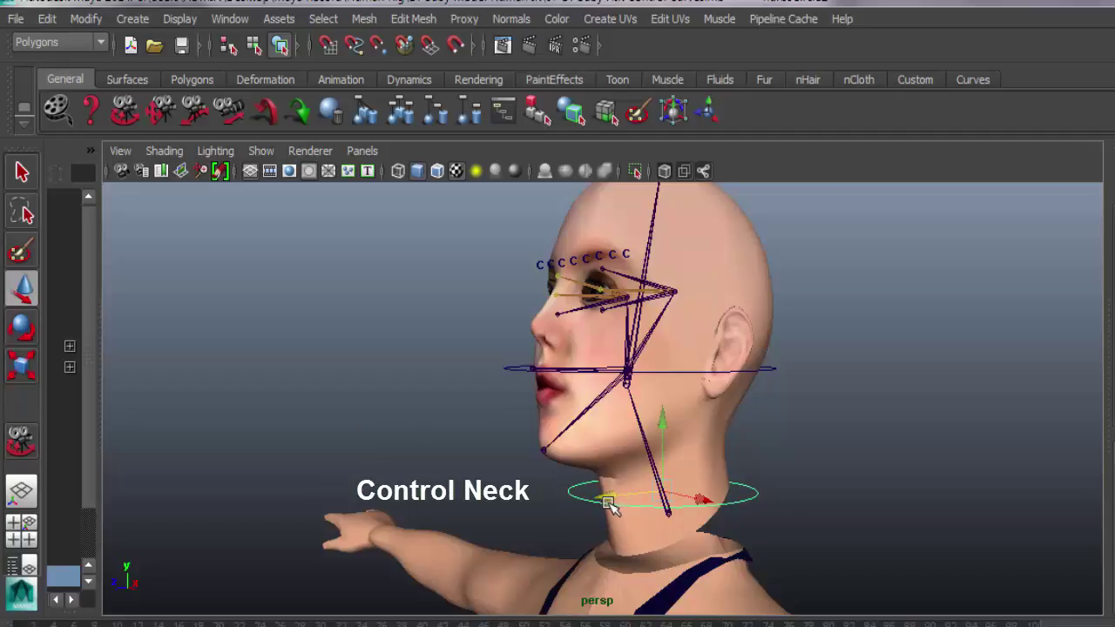
- Duplicate the neck ring and slide the copy out in front of the neck
{"action": "left_click", "coordinate": [48, 19]}
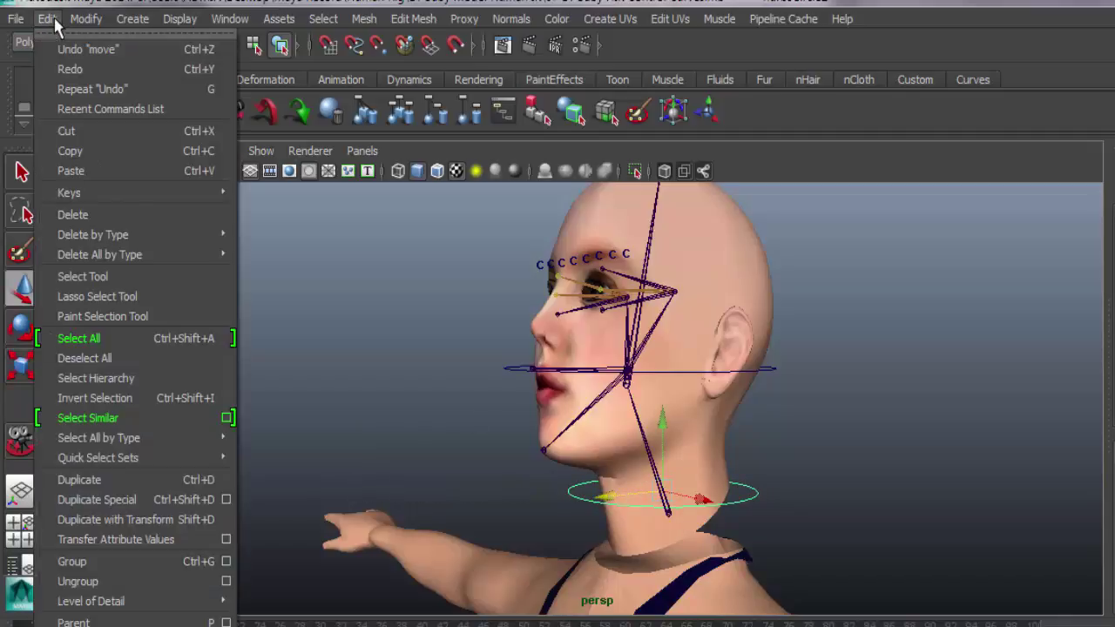
{"action": "left_click", "coordinate": [113, 478]}
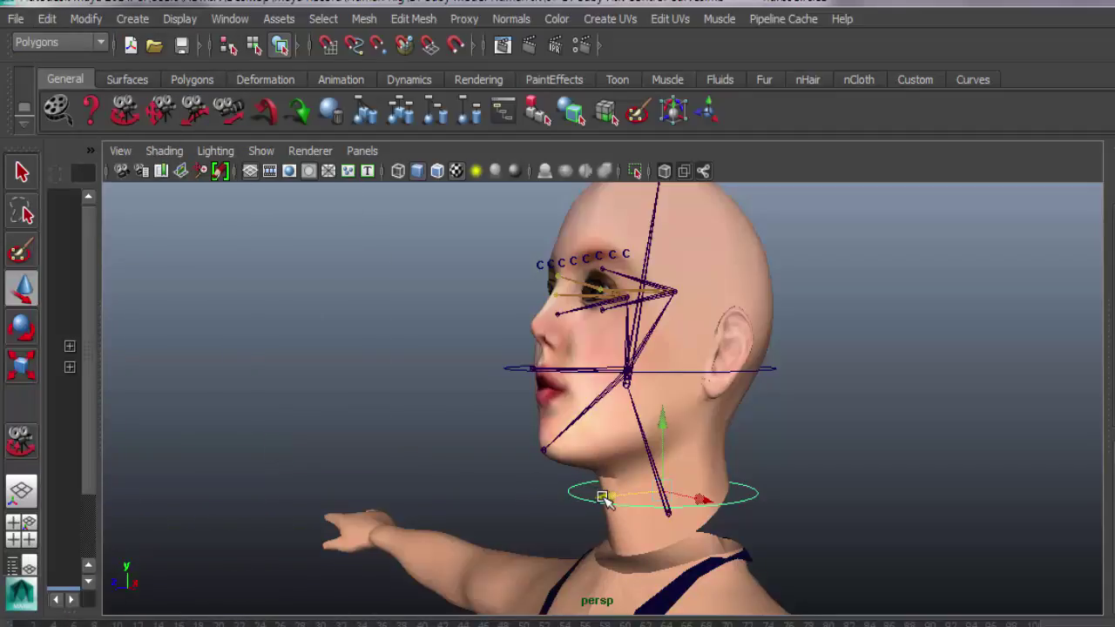
{"action": "left_click_drag", "start_coordinate": [603, 499], "coordinate": [437, 511]}
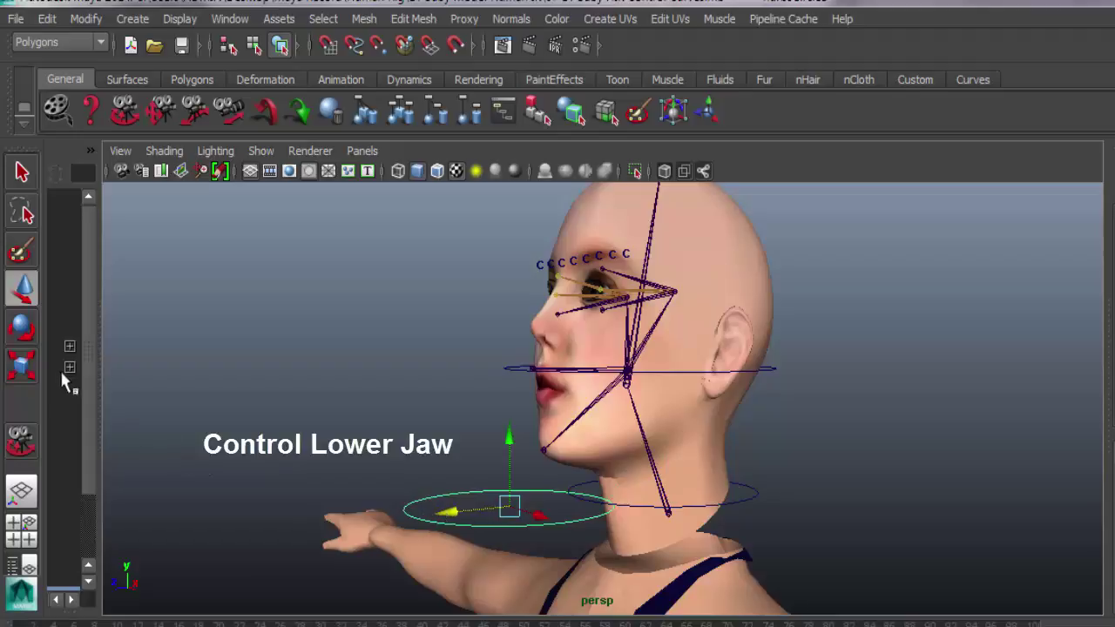
- Shrink the copied ring to a small tilted jaw ring, viewed in side profile
{"action": "left_click", "coordinate": [15, 365]}
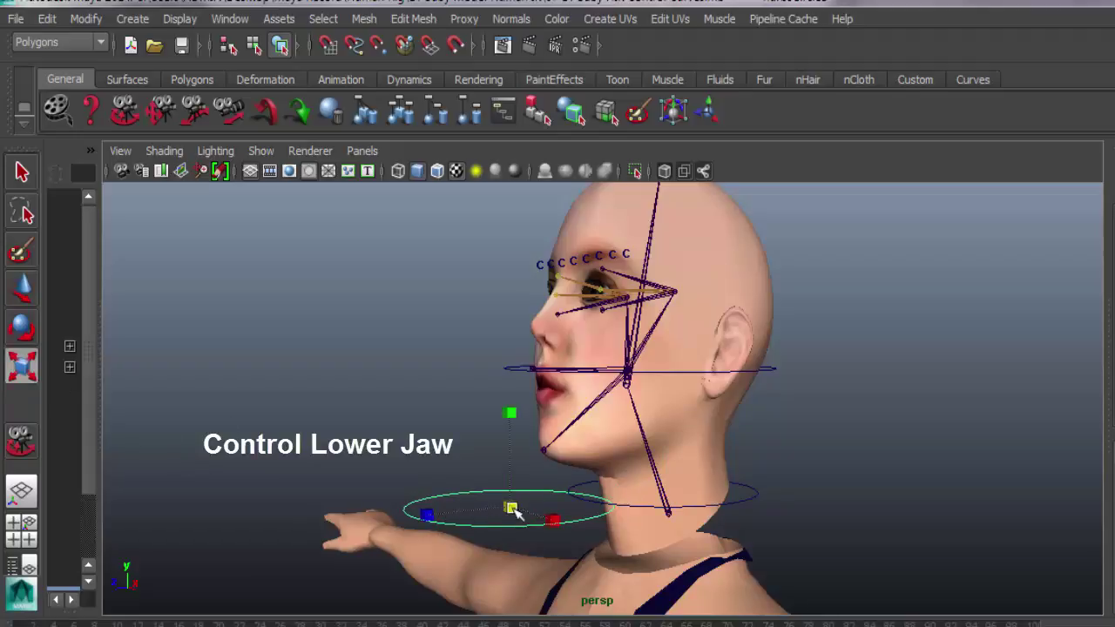
{"action": "left_click_drag", "start_coordinate": [512, 509], "coordinate": [393, 530]}
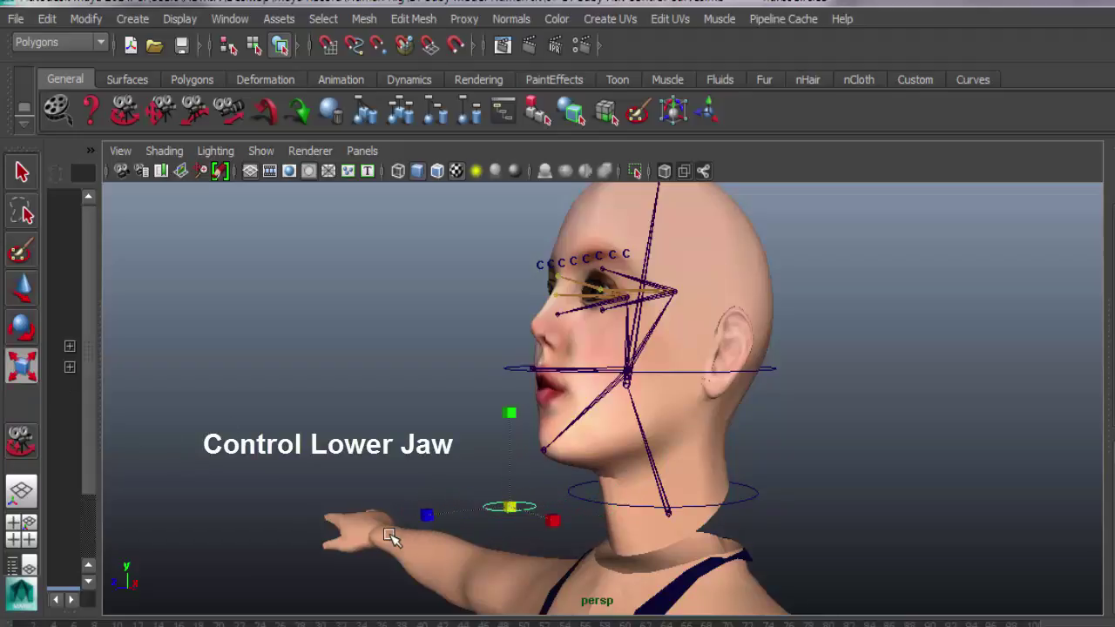
{"action": "left_click", "coordinate": [22, 329]}
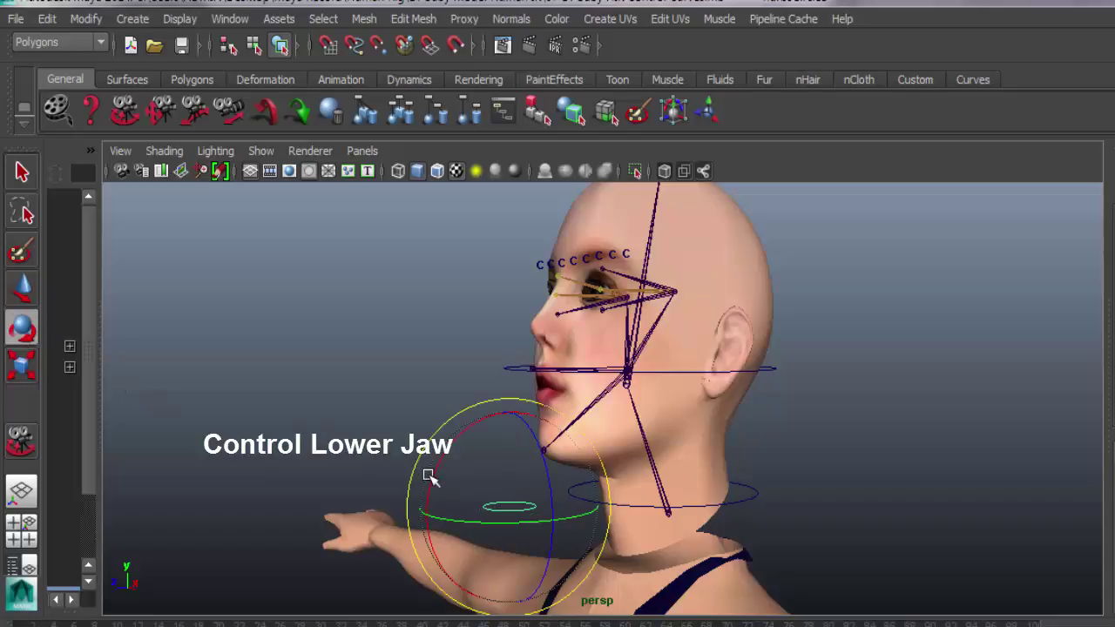
{"action": "mouse_move", "coordinate": [431, 472]}
{"action": "left_mouse_down"}
{"action": "mouse_move", "coordinate": [497, 445]}
{"action": "mouse_move", "coordinate": [488, 438]}
{"action": "left_mouse_up"}
{"action": "left_click", "coordinate": [222, 320]}
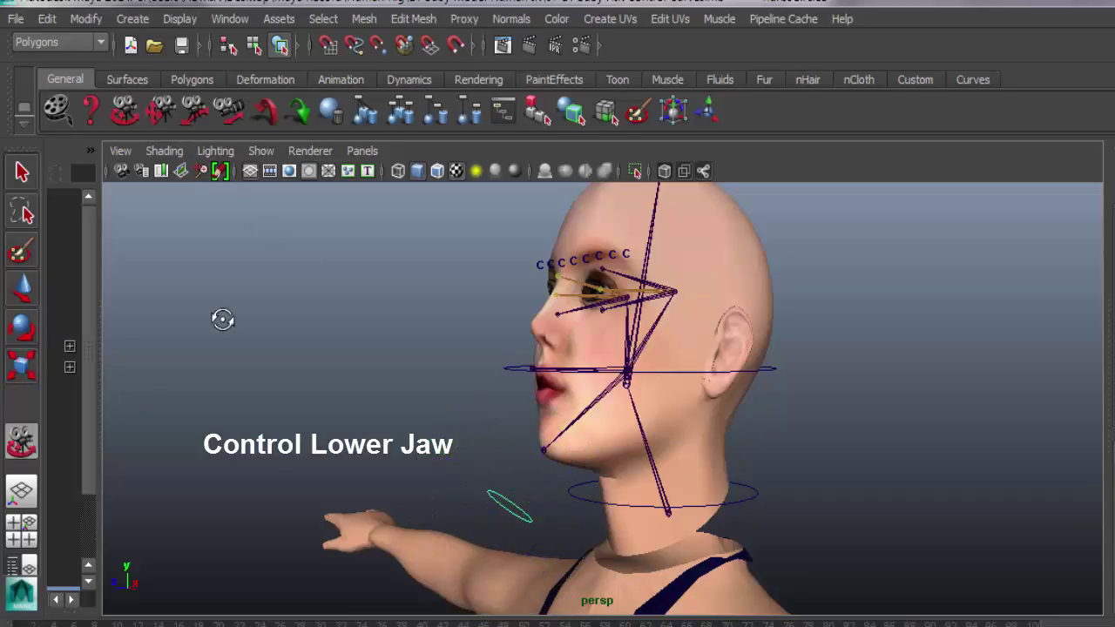
{"action": "mouse_move", "coordinate": [222, 319]}
{"action": "left_mouse_down", "text": "alt"}
{"action": "mouse_move", "coordinate": [340, 331]}
{"action": "mouse_move", "coordinate": [391, 301]}
{"action": "mouse_move", "coordinate": [361, 291]}
{"action": "mouse_move", "coordinate": [175, 317]}
{"action": "left_mouse_up", "text": "alt"}
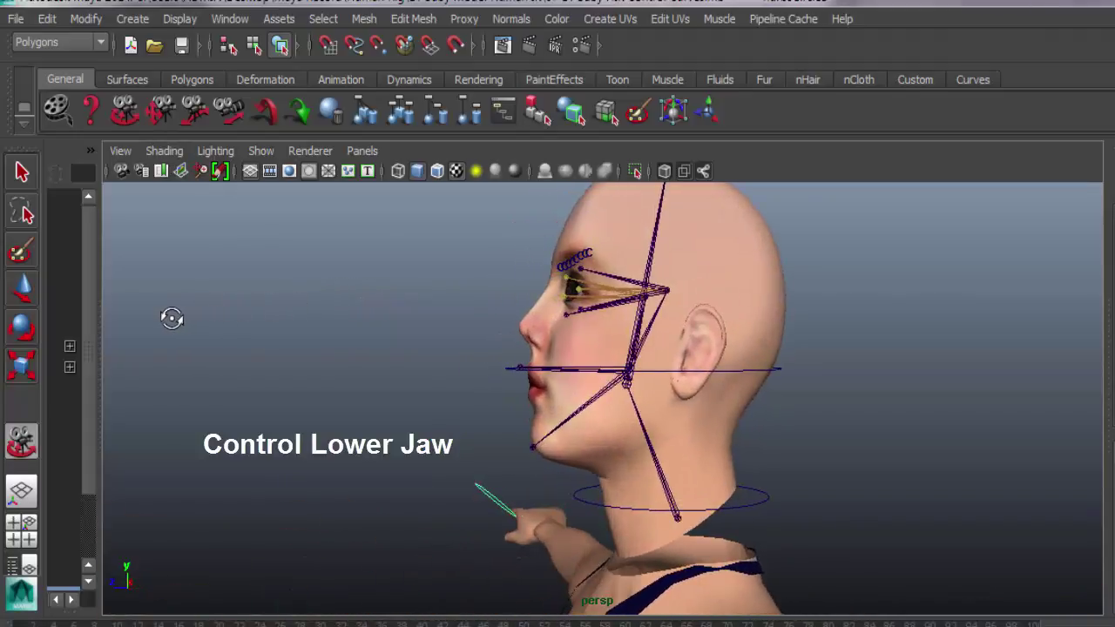
- Move the jaw ring up to the chin tip and tilt it to follow the chin
{"action": "left_click", "coordinate": [32, 299]}
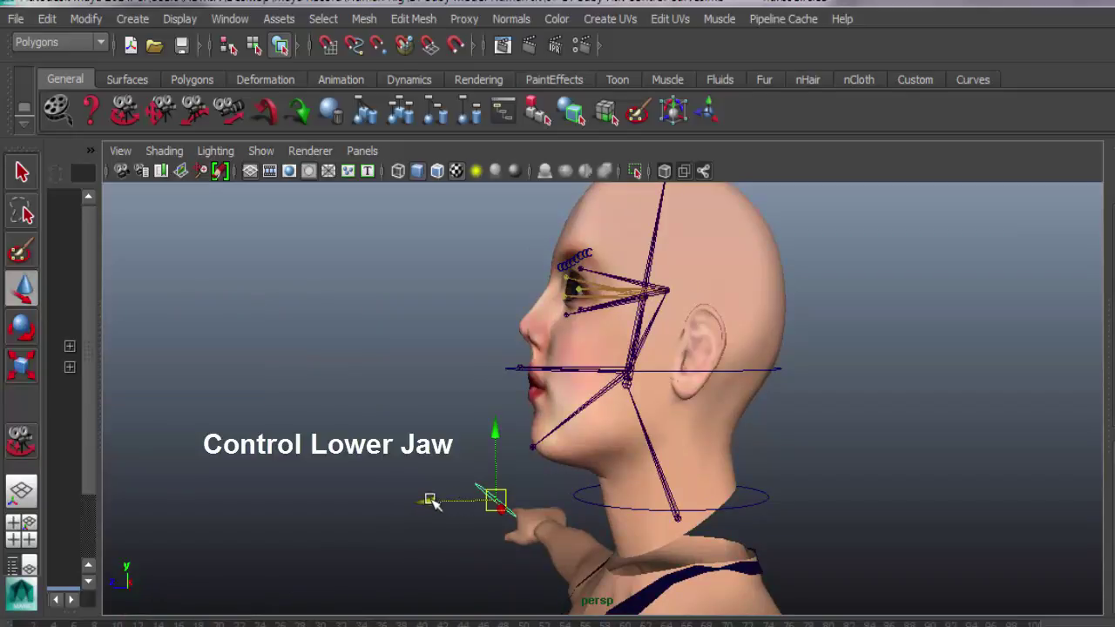
{"action": "left_click_drag", "start_coordinate": [433, 503], "coordinate": [464, 505]}
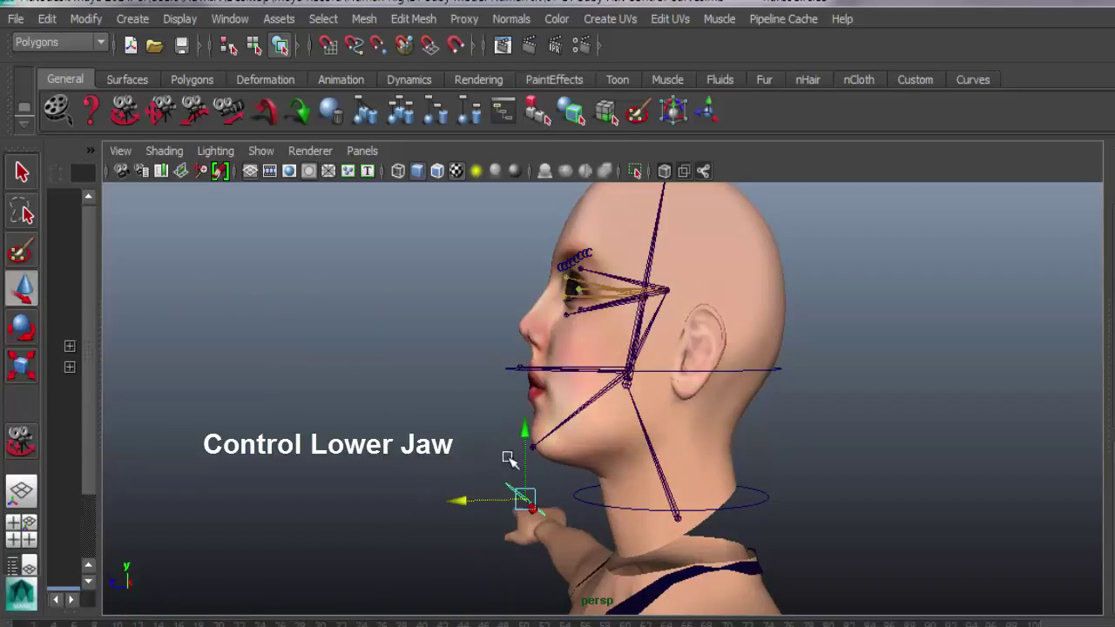
{"action": "left_click_drag", "start_coordinate": [529, 431], "coordinate": [521, 386]}
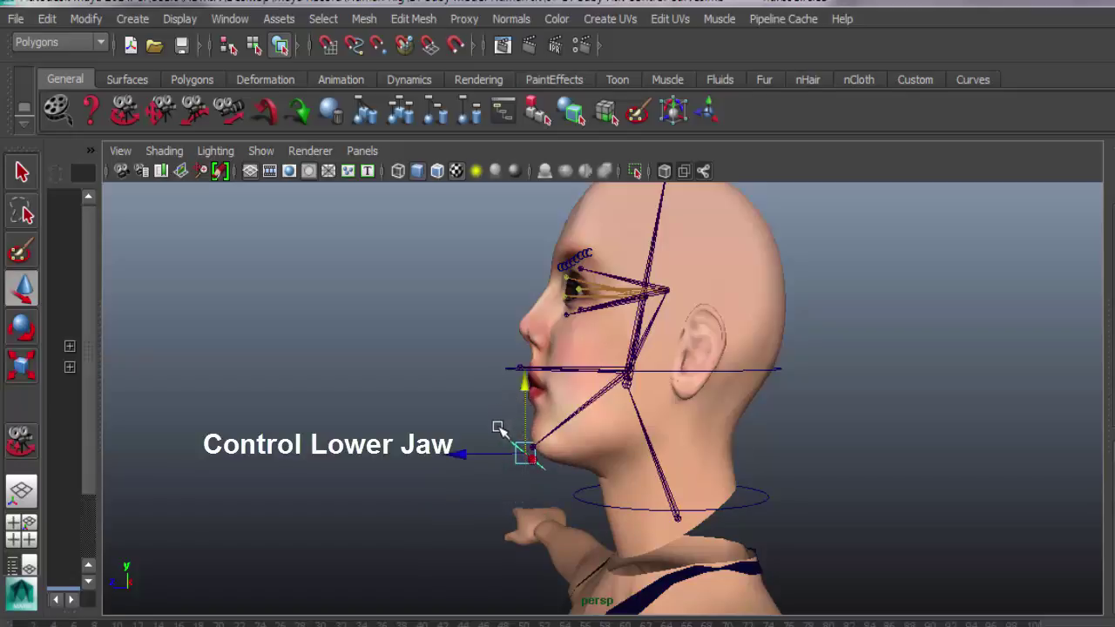
{"action": "left_click", "coordinate": [23, 329]}
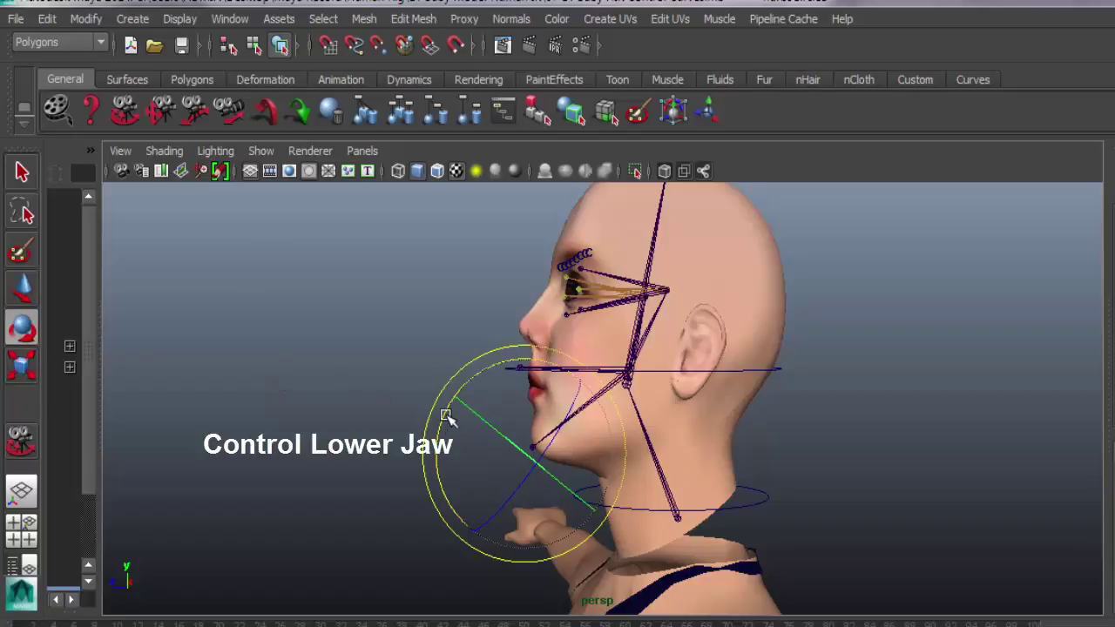
{"action": "left_click_drag", "start_coordinate": [445, 417], "coordinate": [451, 411]}
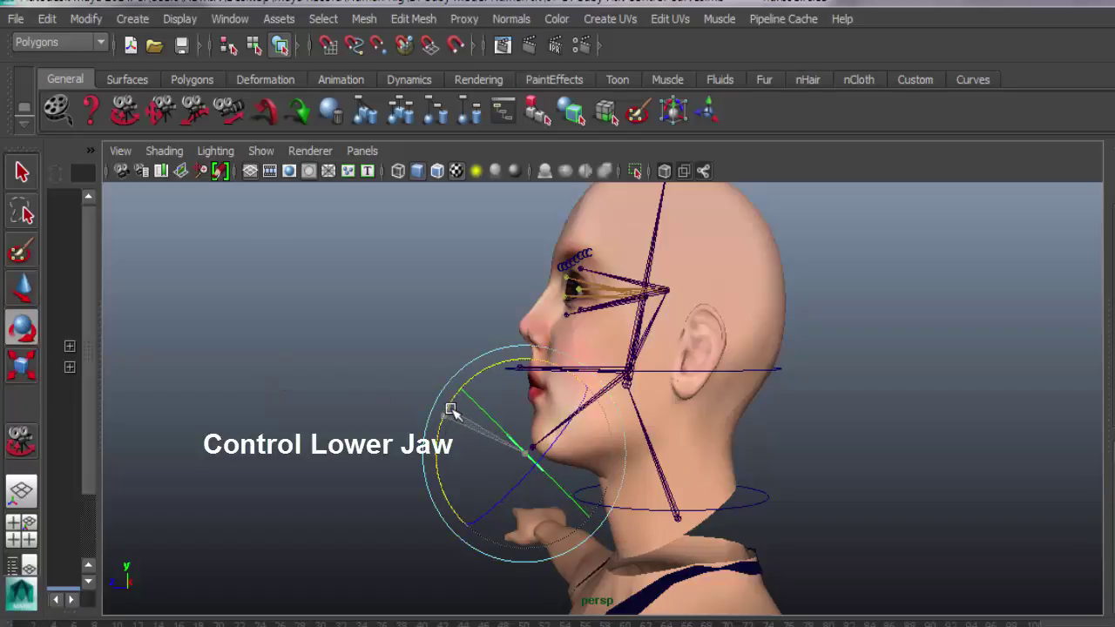
{"action": "left_click", "coordinate": [249, 269]}
{"action": "left_click", "coordinate": [125, 109]}
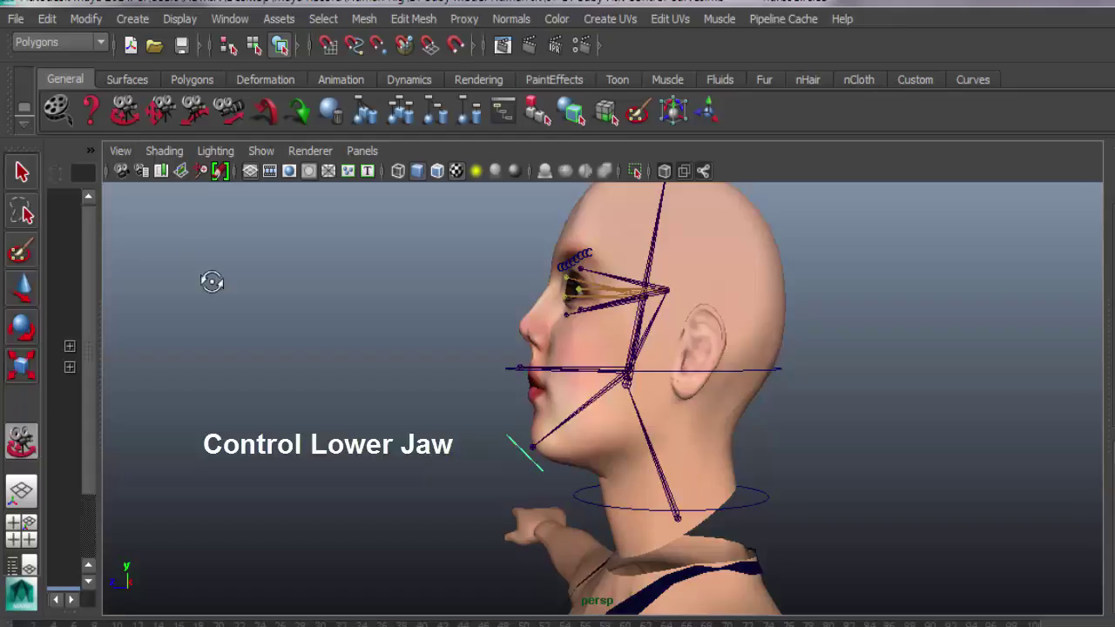
{"action": "mouse_move", "coordinate": [211, 282]}
{"action": "left_mouse_down"}
{"action": "mouse_move", "coordinate": [374, 294]}
{"action": "mouse_move", "coordinate": [398, 284]}
{"action": "mouse_move", "coordinate": [286, 291]}
{"action": "left_mouse_up"}
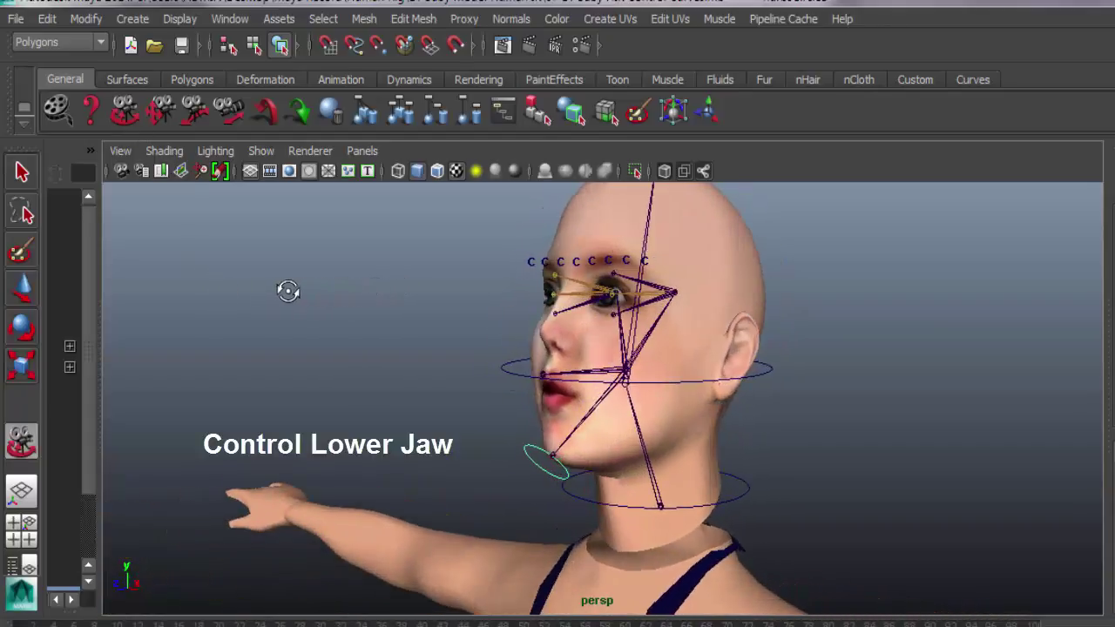
- Duplicate the jaw ring and raise the copy to eye level
{"action": "left_click", "coordinate": [46, 18]}
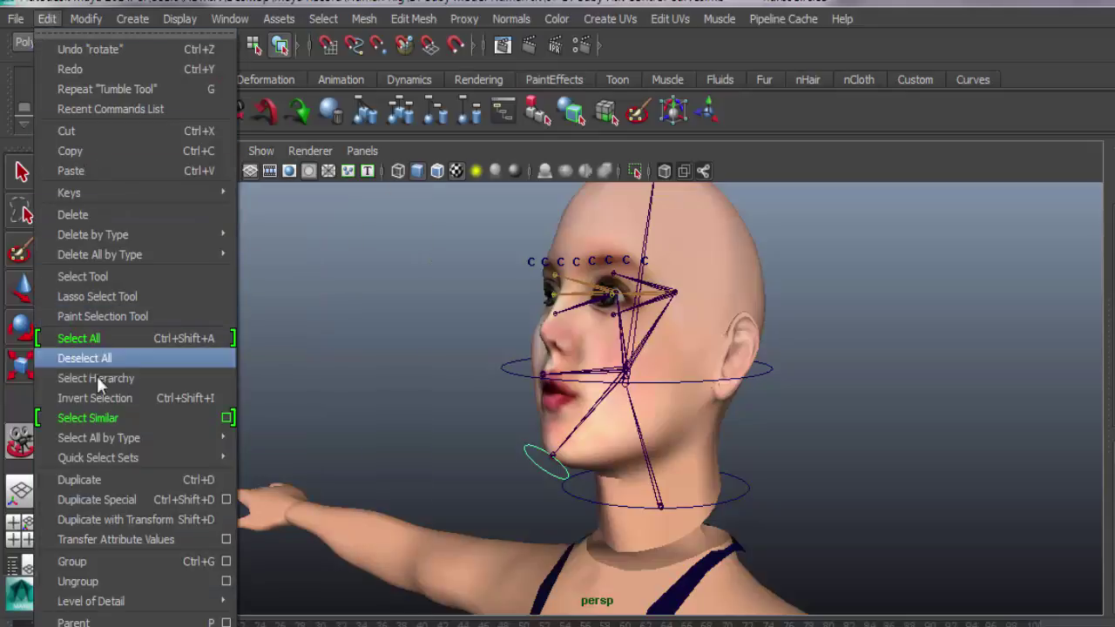
{"action": "left_click", "coordinate": [111, 479]}
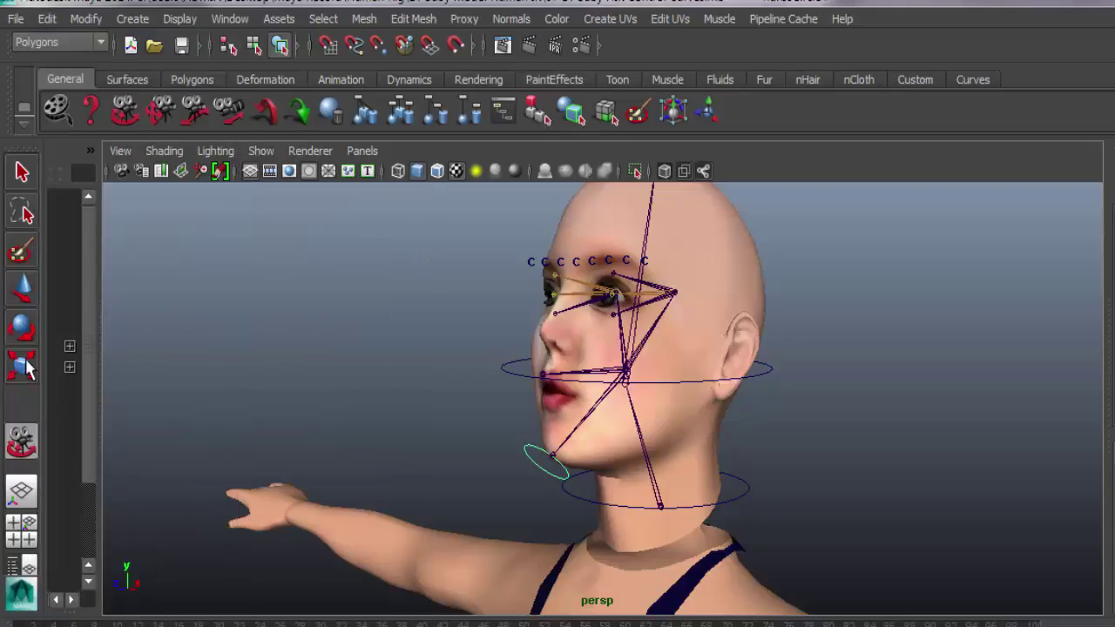
{"action": "left_click", "coordinate": [24, 291]}
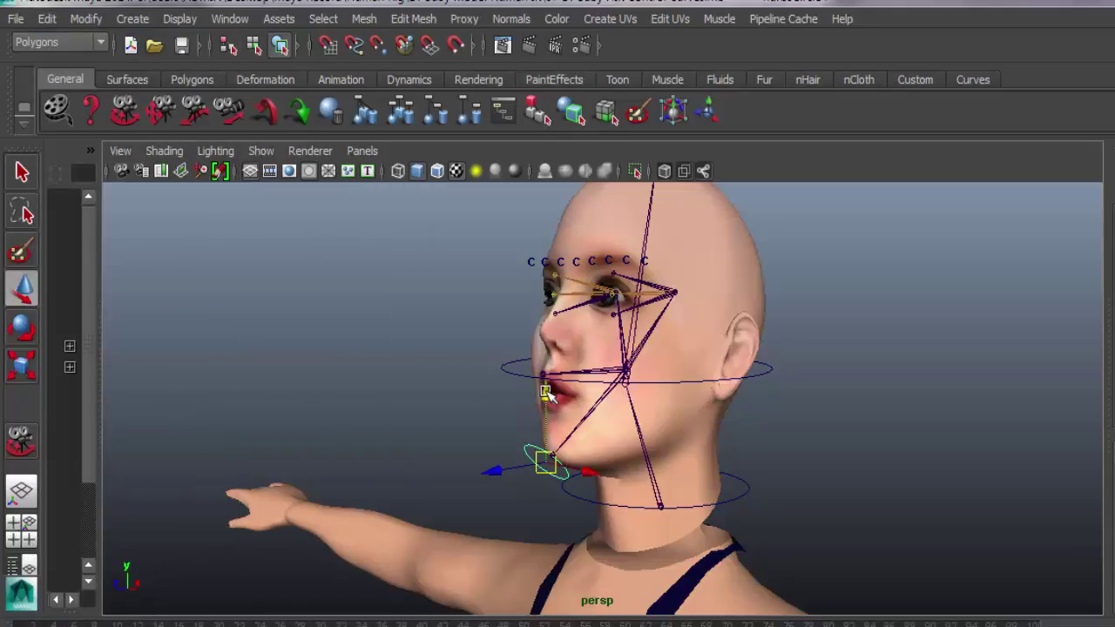
{"action": "left_click_drag", "start_coordinate": [546, 392], "coordinate": [552, 223]}
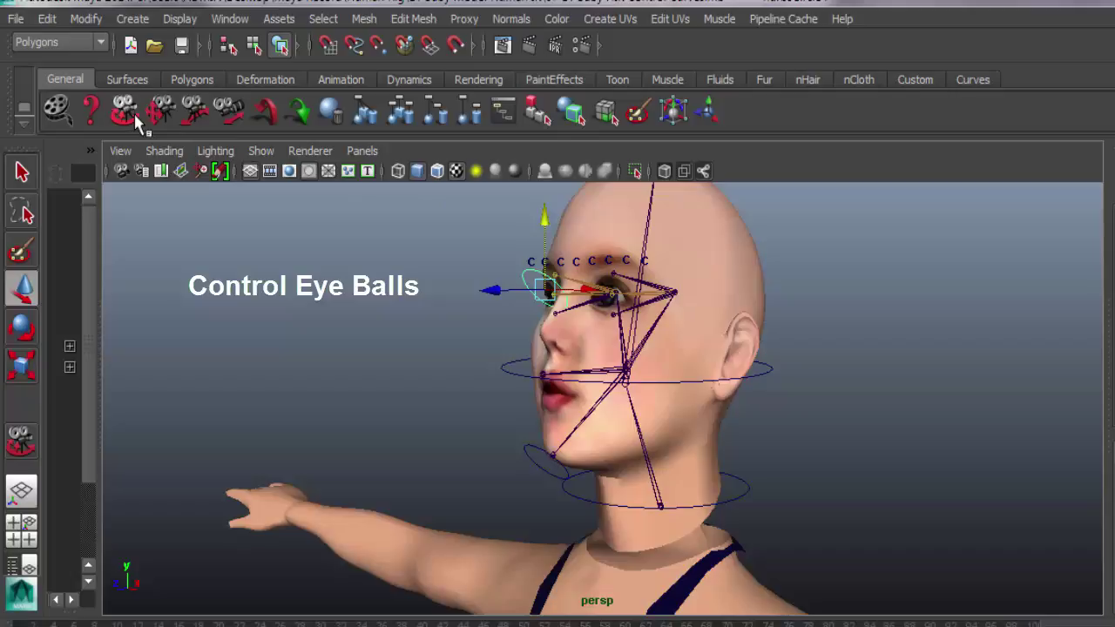
- Lower the eye-ball control slightly and rotate it to face forward
{"action": "left_click_drag", "start_coordinate": [311, 276], "coordinate": [225, 281], "text": "alt"}
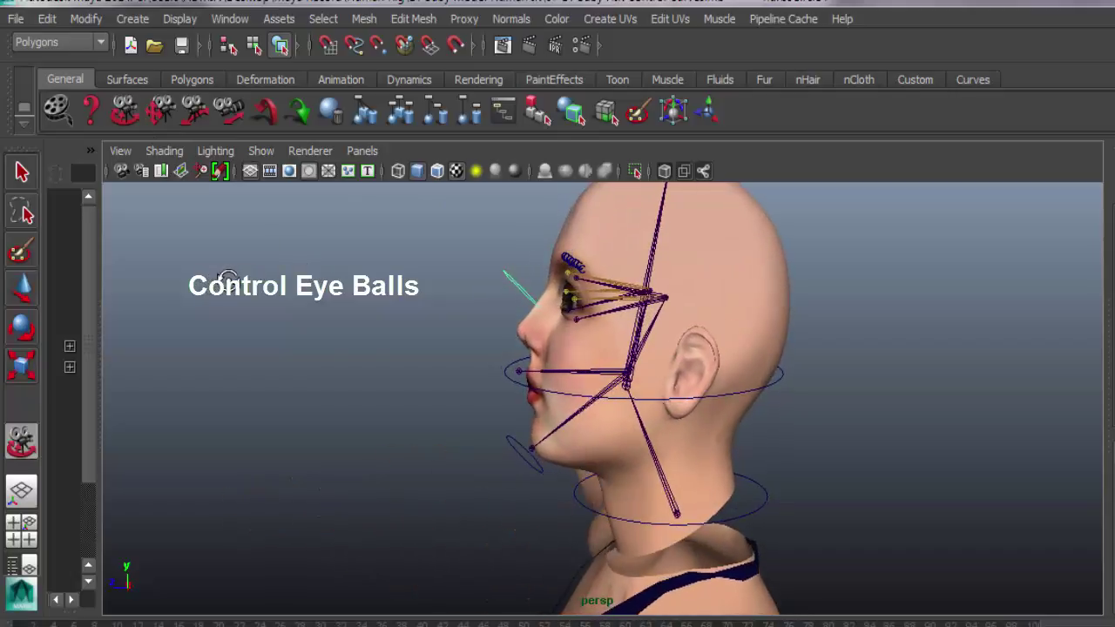
{"action": "left_click", "coordinate": [34, 289]}
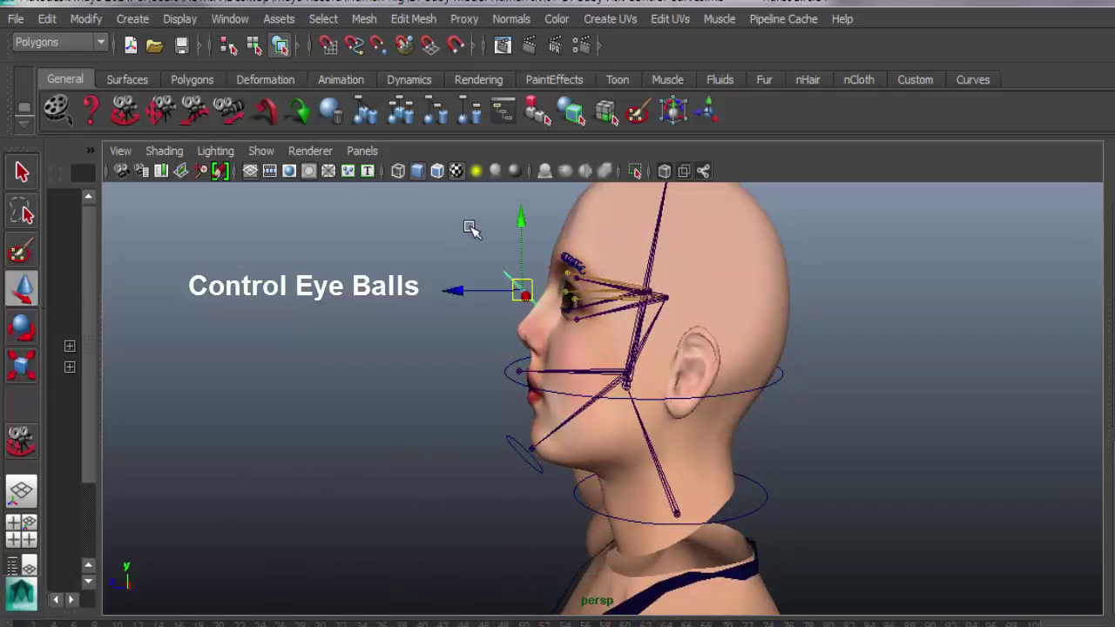
{"action": "left_click_drag", "start_coordinate": [519, 223], "coordinate": [520, 235]}
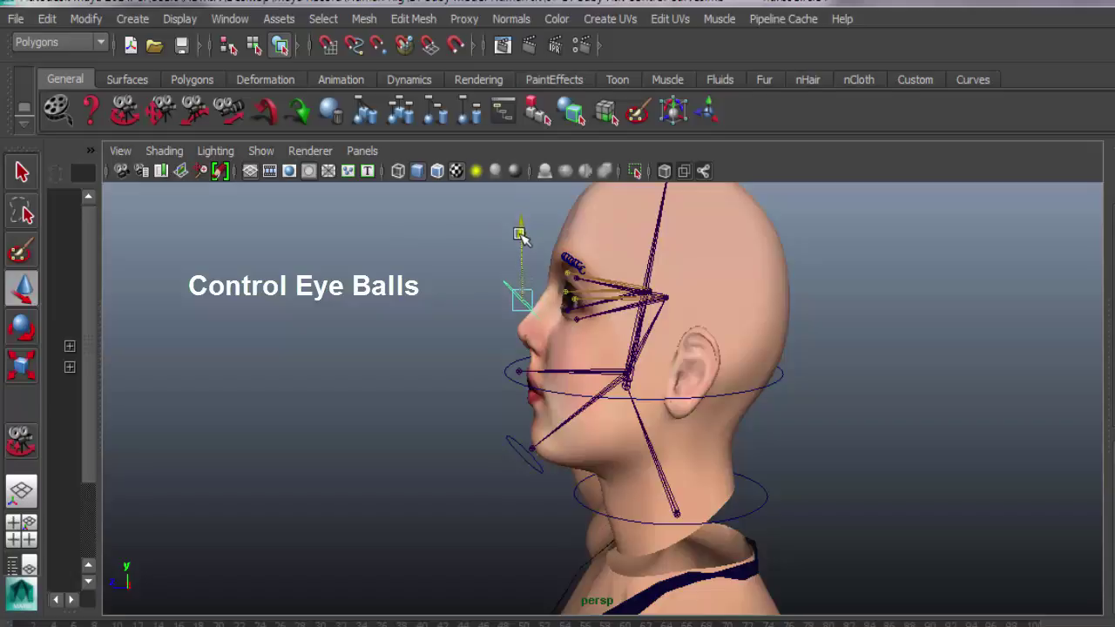
{"action": "left_click", "coordinate": [31, 324]}
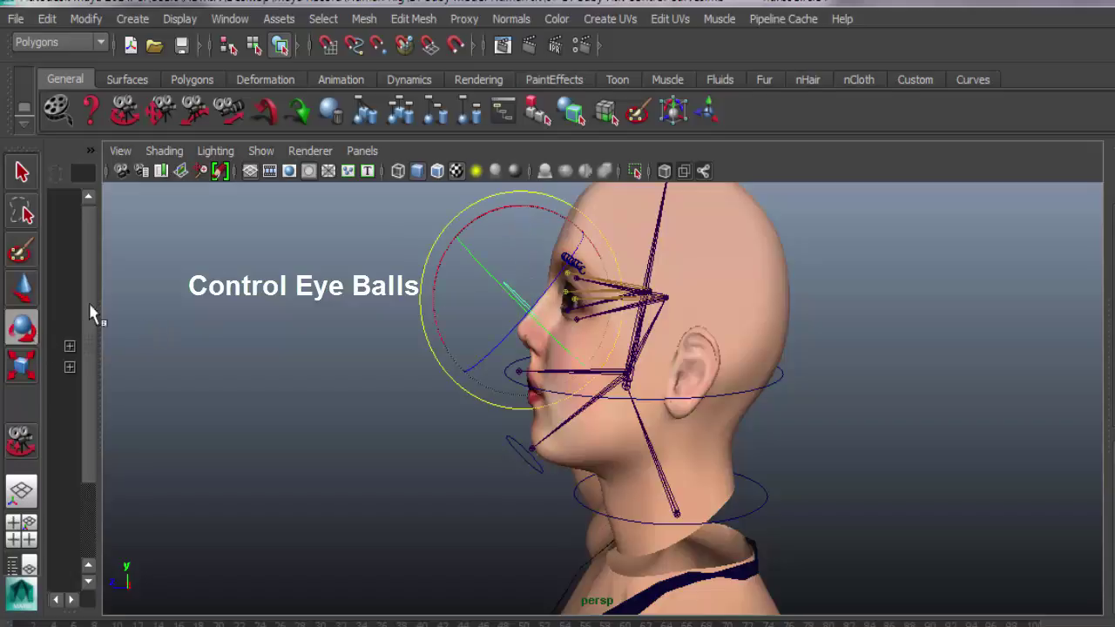
{"action": "mouse_move", "coordinate": [435, 285]}
{"action": "left_mouse_down"}
{"action": "mouse_move", "coordinate": [452, 256]}
{"action": "mouse_move", "coordinate": [488, 247]}
{"action": "left_mouse_up"}
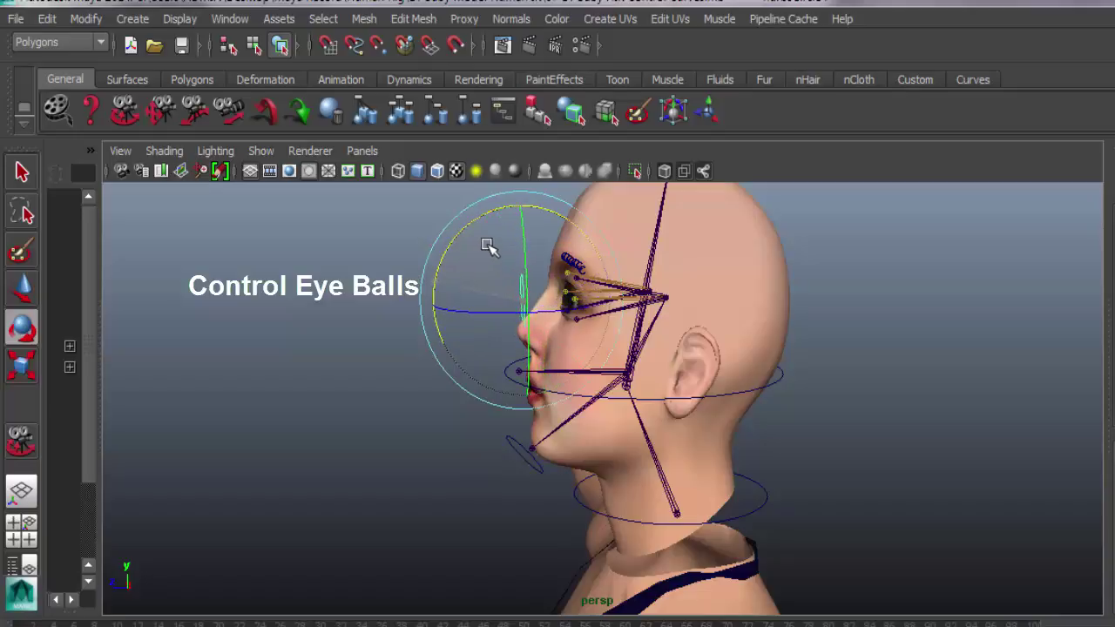
{"action": "left_click", "coordinate": [126, 111]}
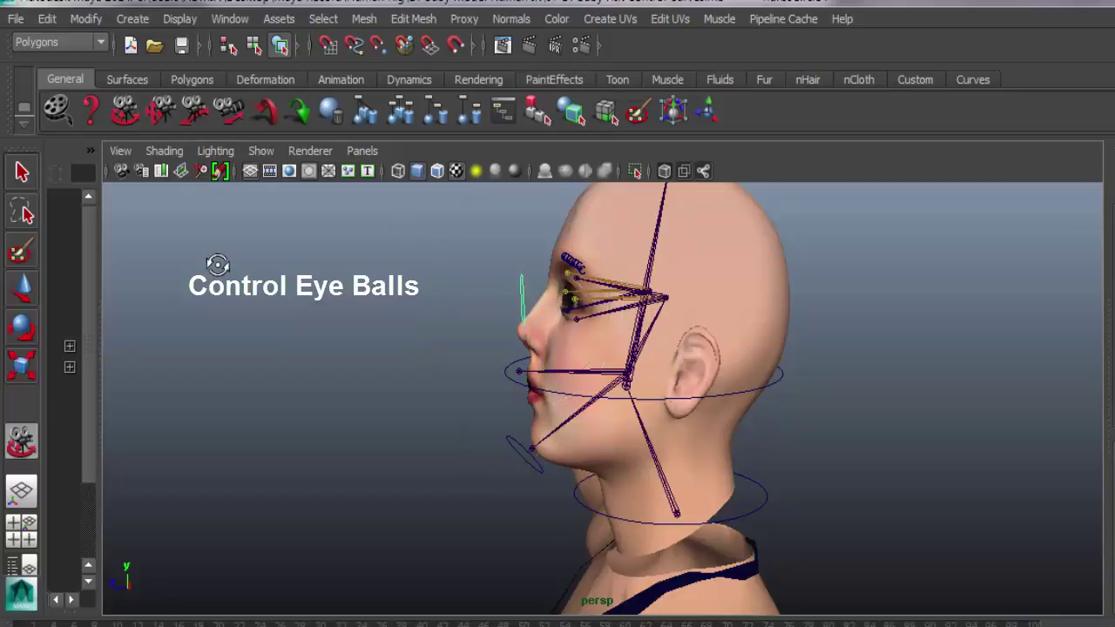
{"action": "mouse_move", "coordinate": [226, 263]}
{"action": "left_mouse_down", "text": "alt"}
{"action": "mouse_move", "coordinate": [281, 274]}
{"action": "mouse_move", "coordinate": [426, 256]}
{"action": "left_mouse_up", "text": "alt"}
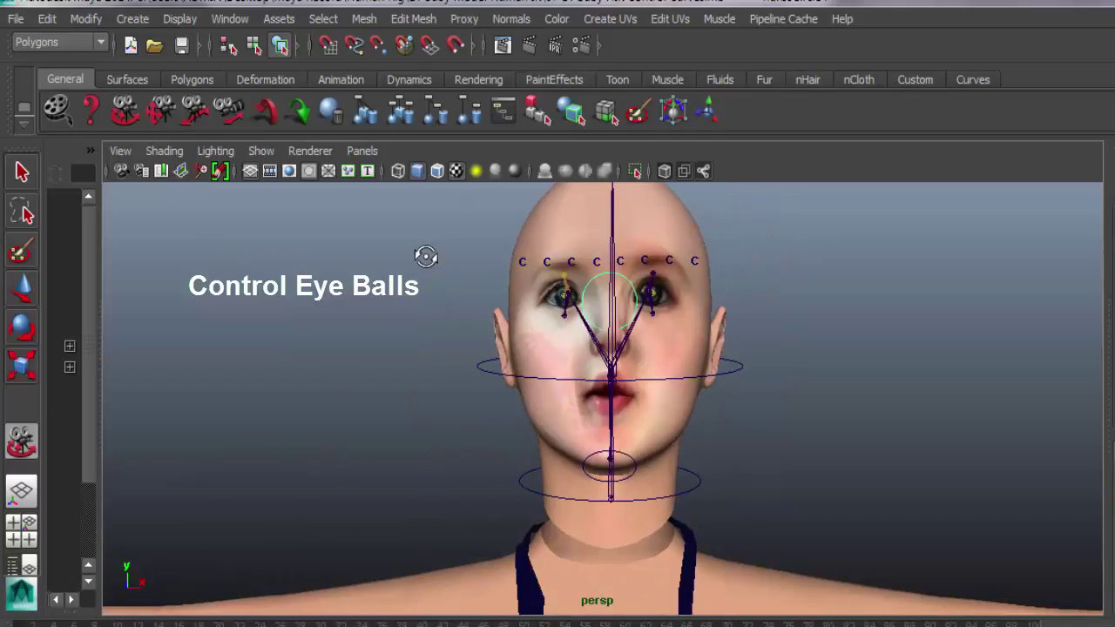
- Move the eye control over the right-hand eye and raise it slightly
{"action": "left_click", "coordinate": [25, 357]}
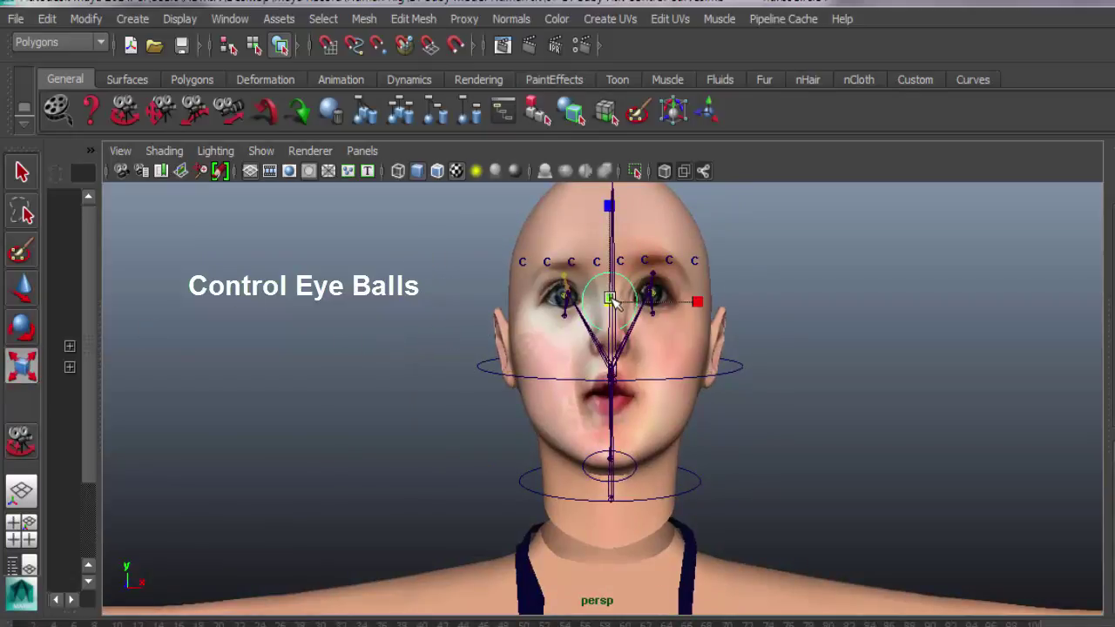
{"action": "left_click", "coordinate": [25, 291]}
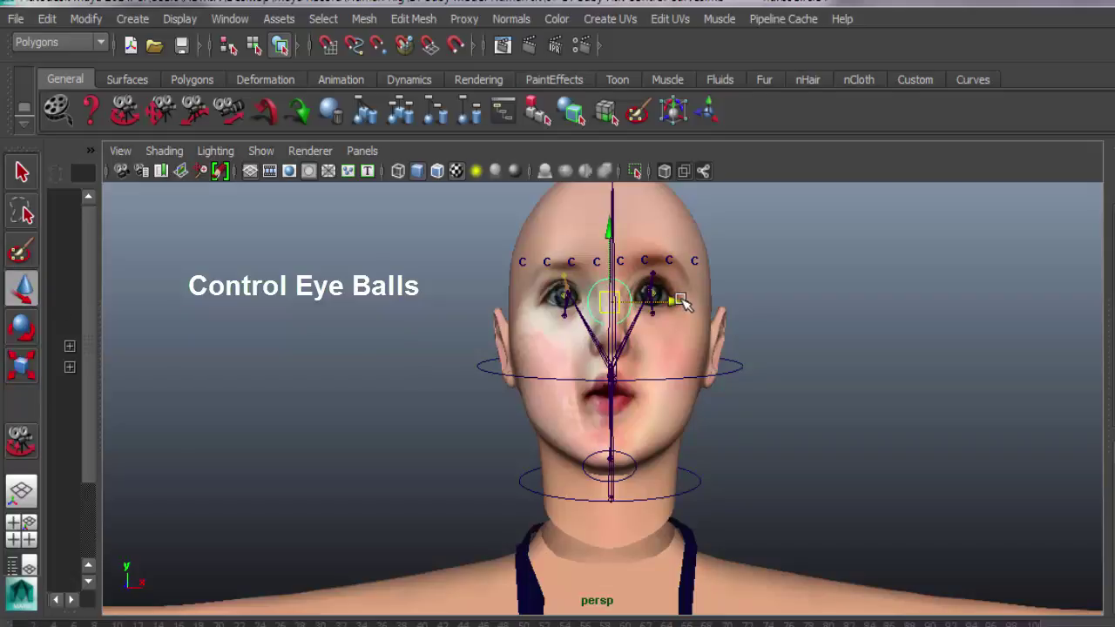
{"action": "left_click_drag", "start_coordinate": [682, 301], "coordinate": [724, 303]}
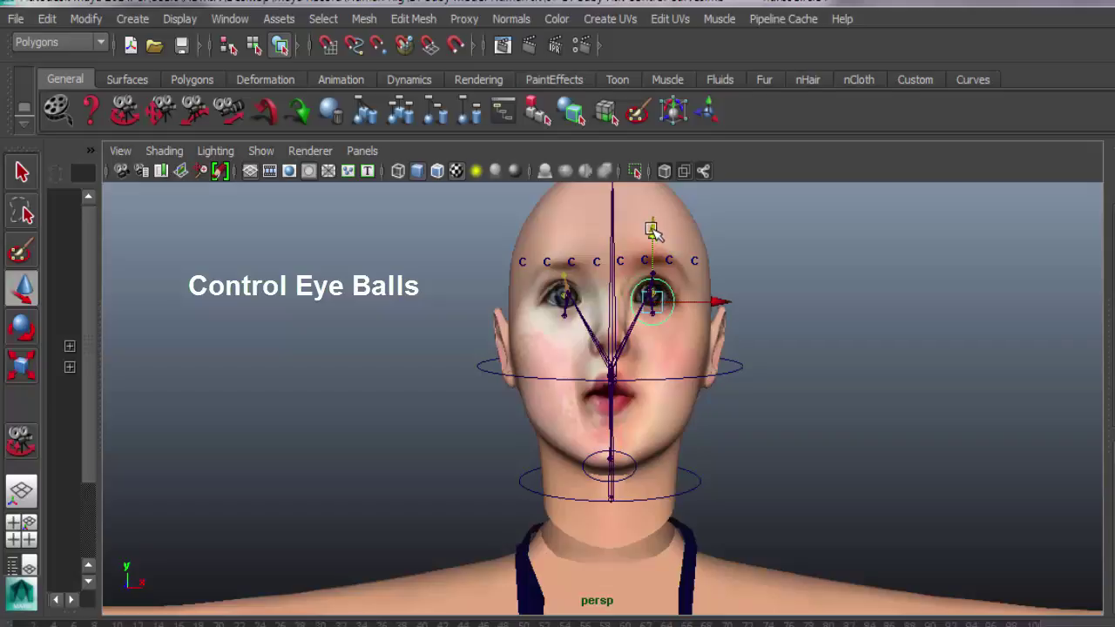
{"action": "left_click_drag", "start_coordinate": [653, 231], "coordinate": [653, 222]}
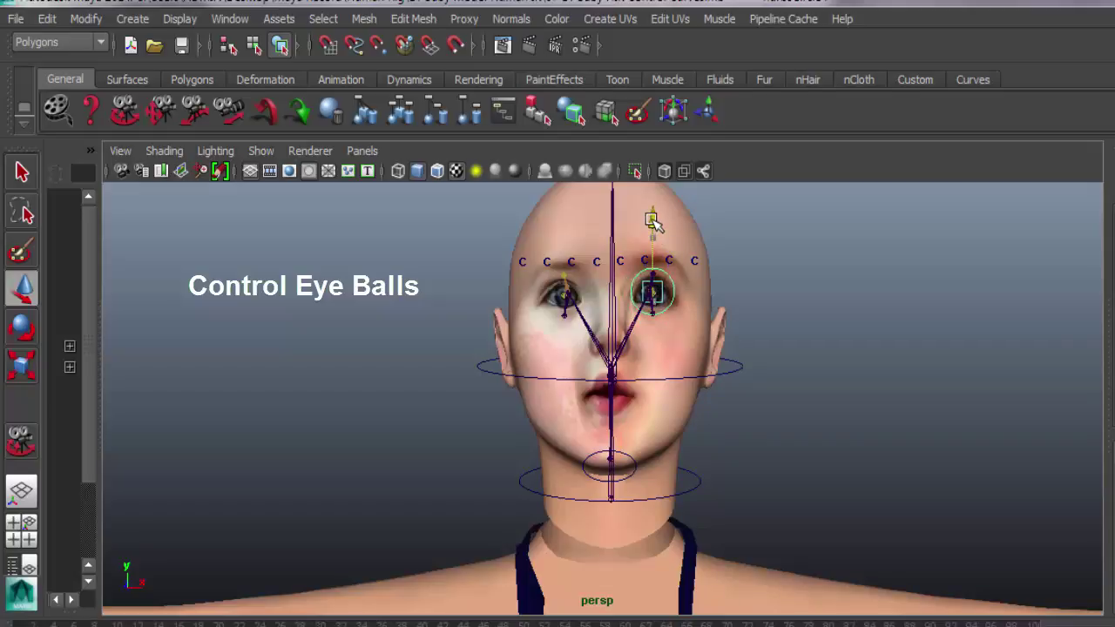
- Duplicate the eye control and move the copy onto the other eye
{"action": "left_click", "coordinate": [55, 21]}
{"action": "mouse_move", "coordinate": [97, 458]}
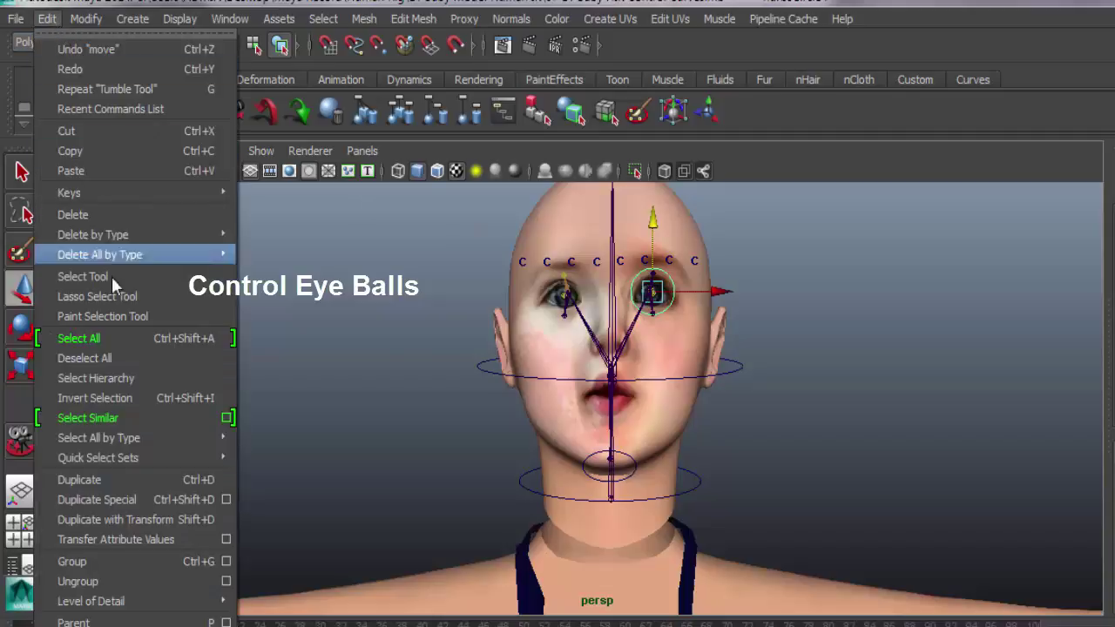
{"action": "left_click", "coordinate": [119, 478]}
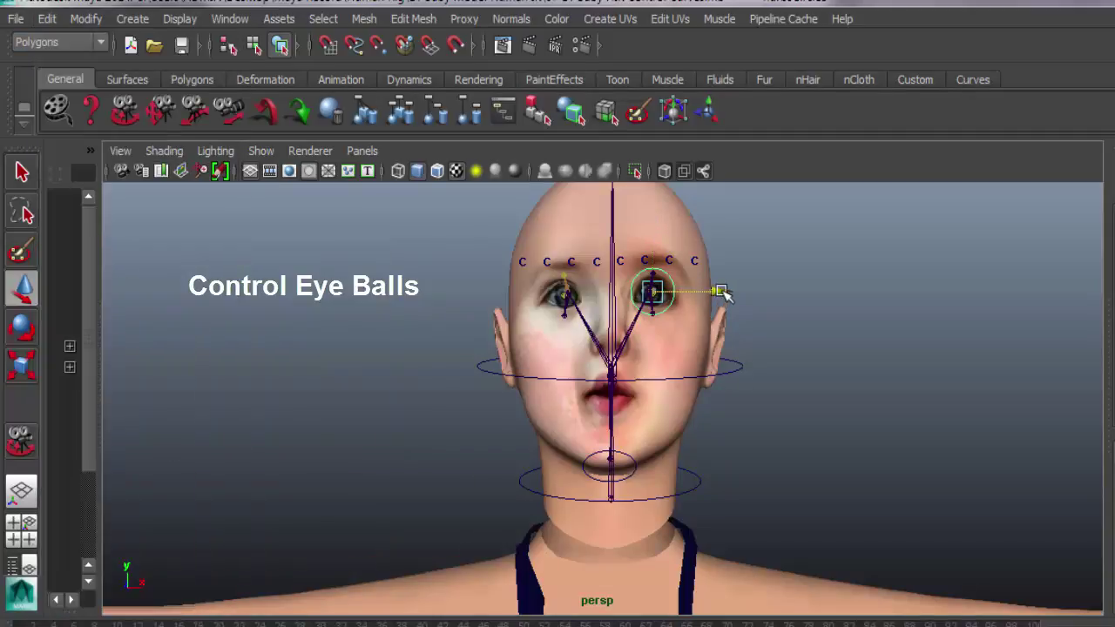
{"action": "left_click_drag", "start_coordinate": [723, 293], "coordinate": [632, 299]}
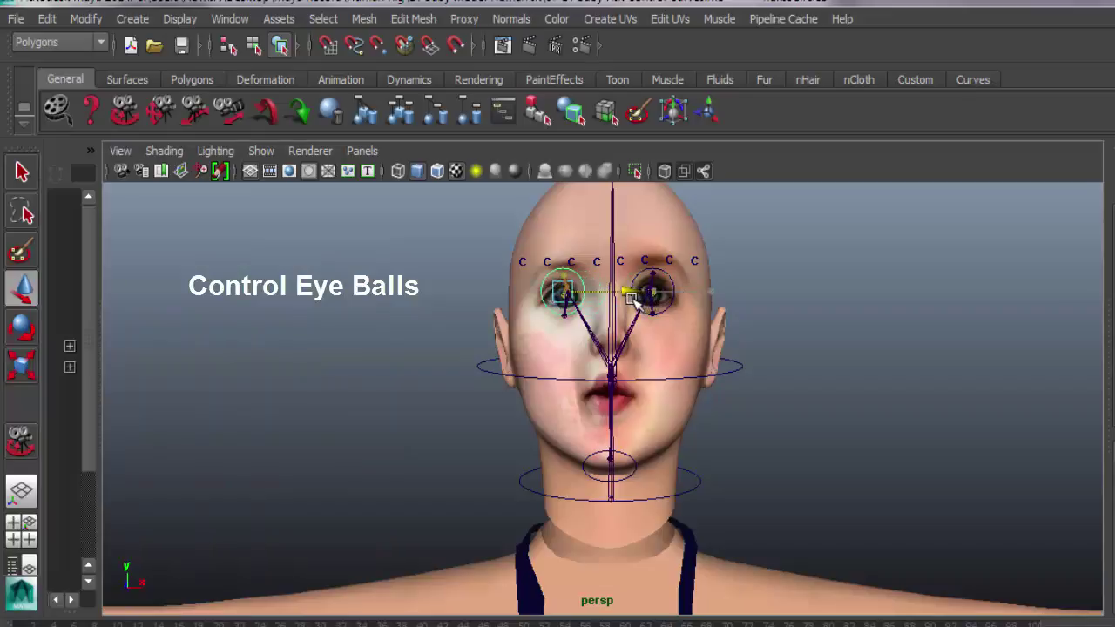
- Duplicate the eye control again and scale it up into a large master eye circle
{"action": "left_click", "coordinate": [47, 19]}
{"action": "left_click", "coordinate": [120, 479]}
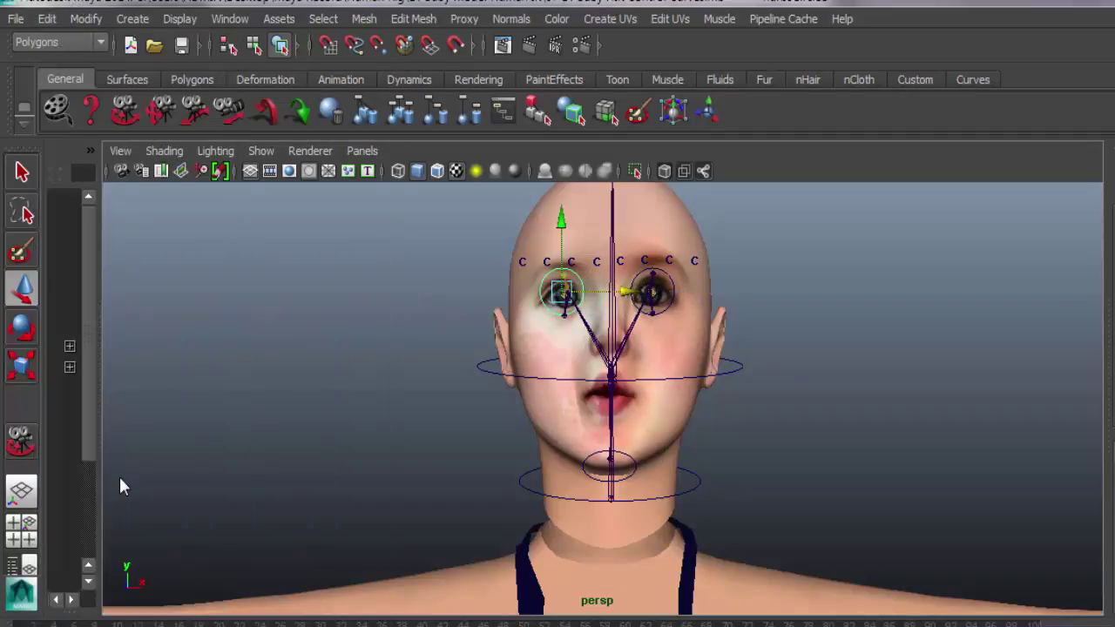
{"action": "left_click", "coordinate": [22, 366]}
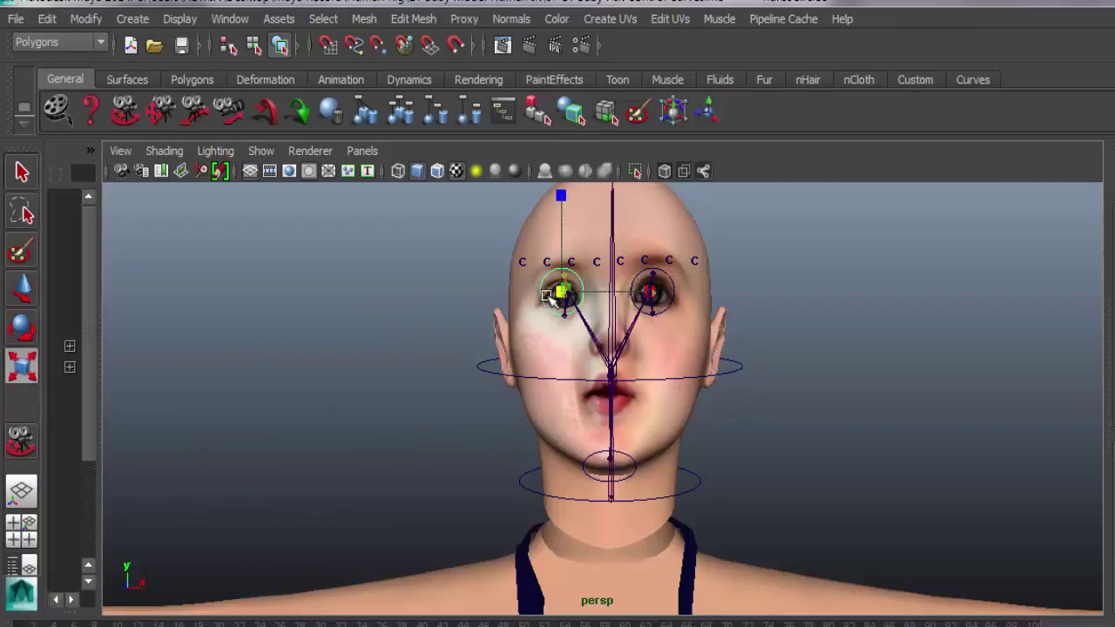
{"action": "left_click_drag", "start_coordinate": [566, 296], "coordinate": [660, 296]}
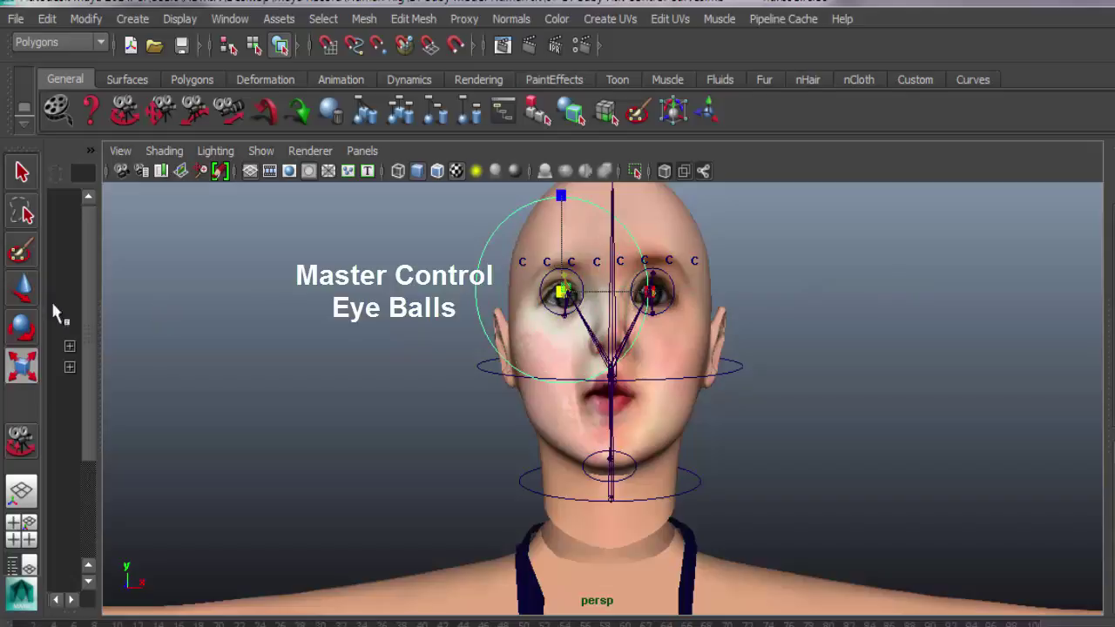
- Centre the master circle between the eyes, flatten it in Y, and raise it to eye level
{"action": "left_click", "coordinate": [26, 293]}
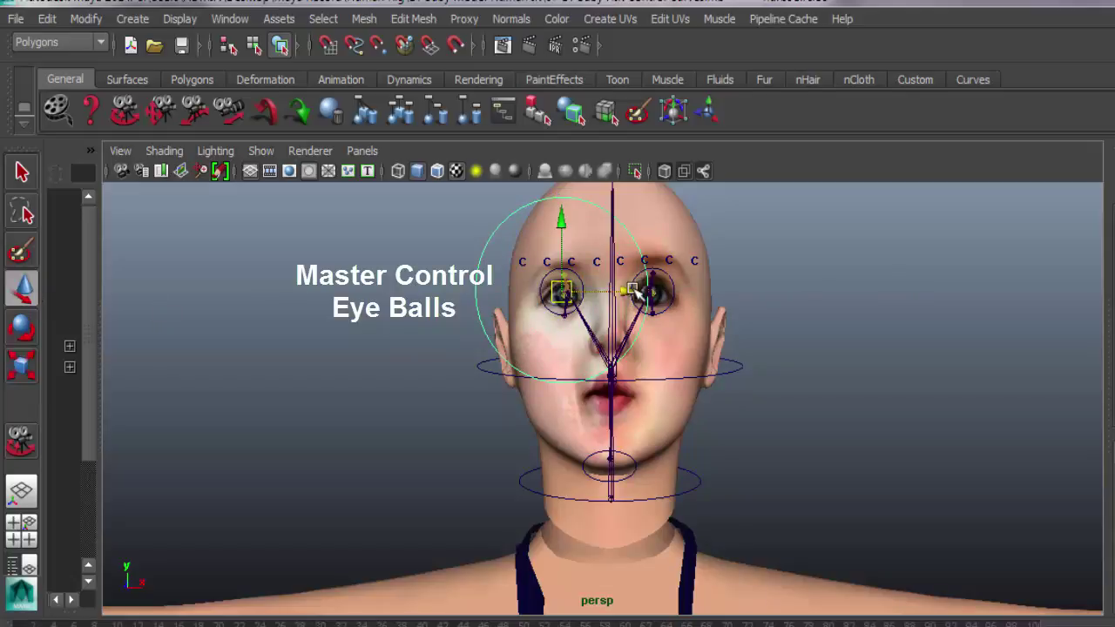
{"action": "left_click_drag", "start_coordinate": [634, 292], "coordinate": [681, 296]}
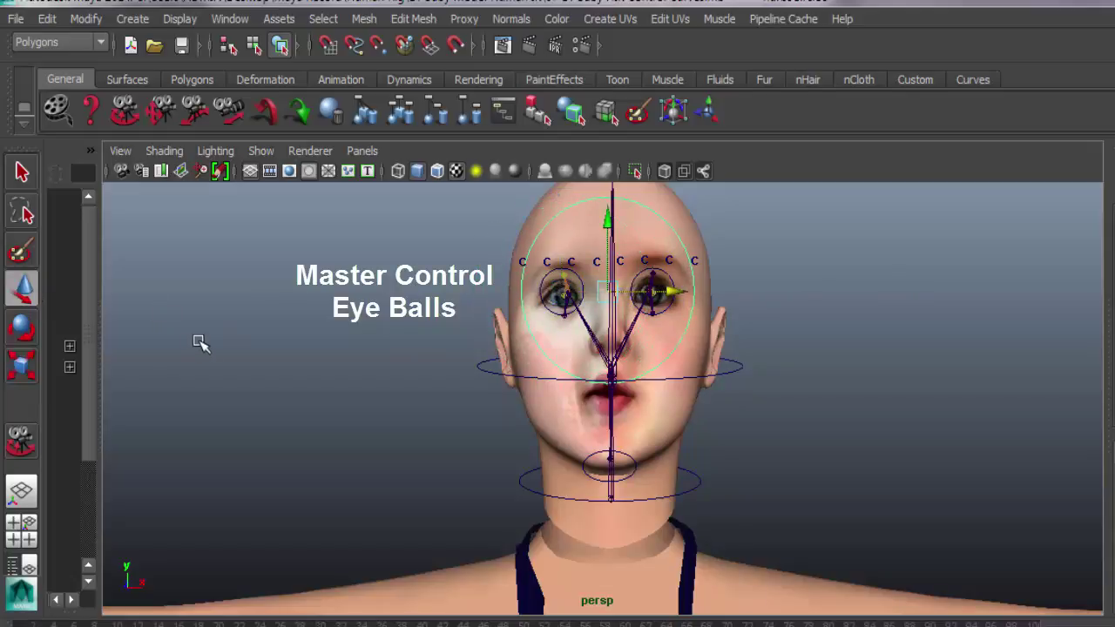
{"action": "left_click", "coordinate": [26, 370]}
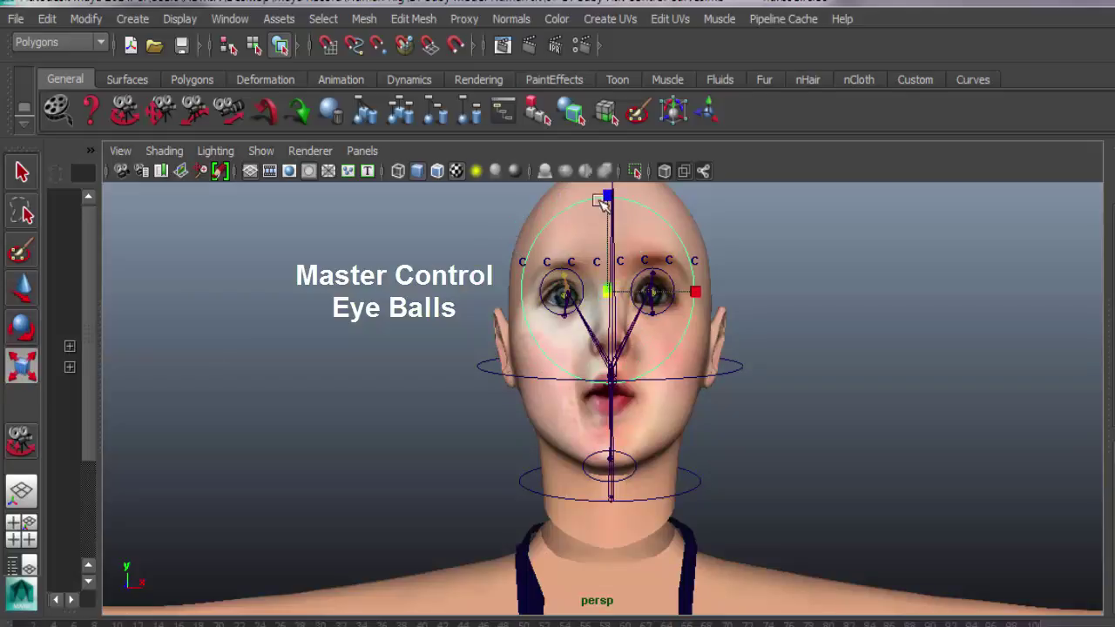
{"action": "left_click_drag", "start_coordinate": [609, 200], "coordinate": [617, 243]}
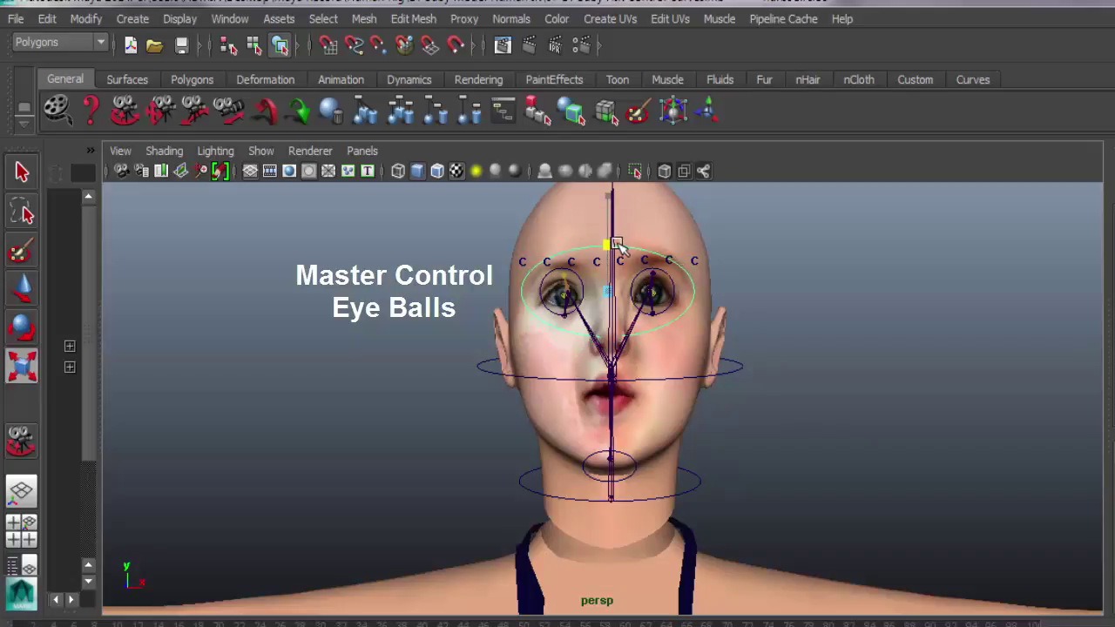
{"action": "left_click", "coordinate": [23, 288]}
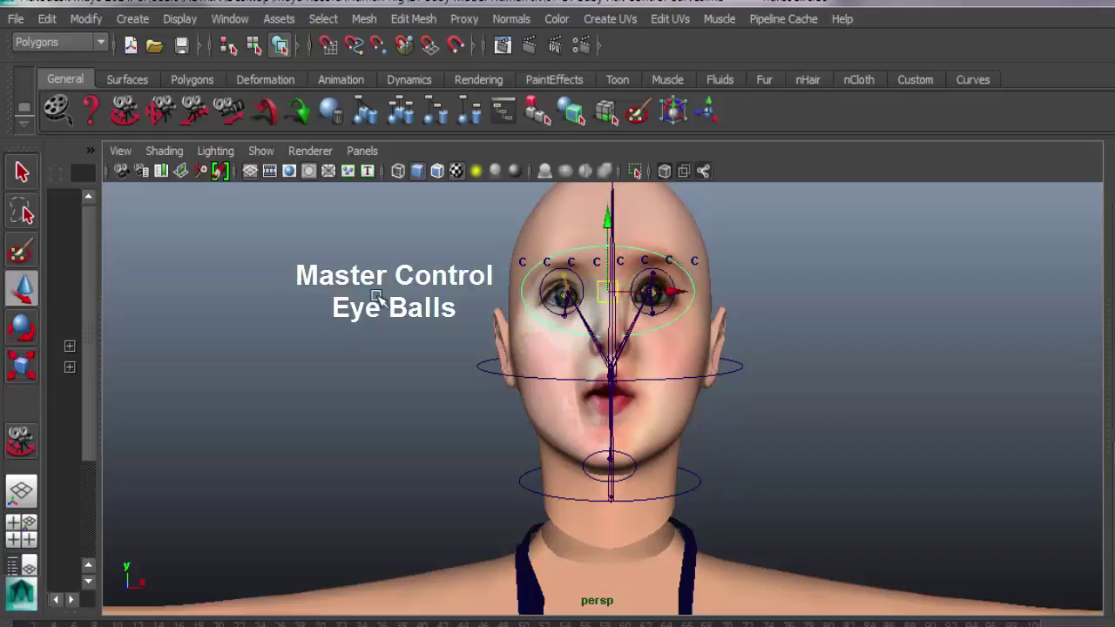
{"action": "left_click_drag", "start_coordinate": [610, 225], "coordinate": [611, 215]}
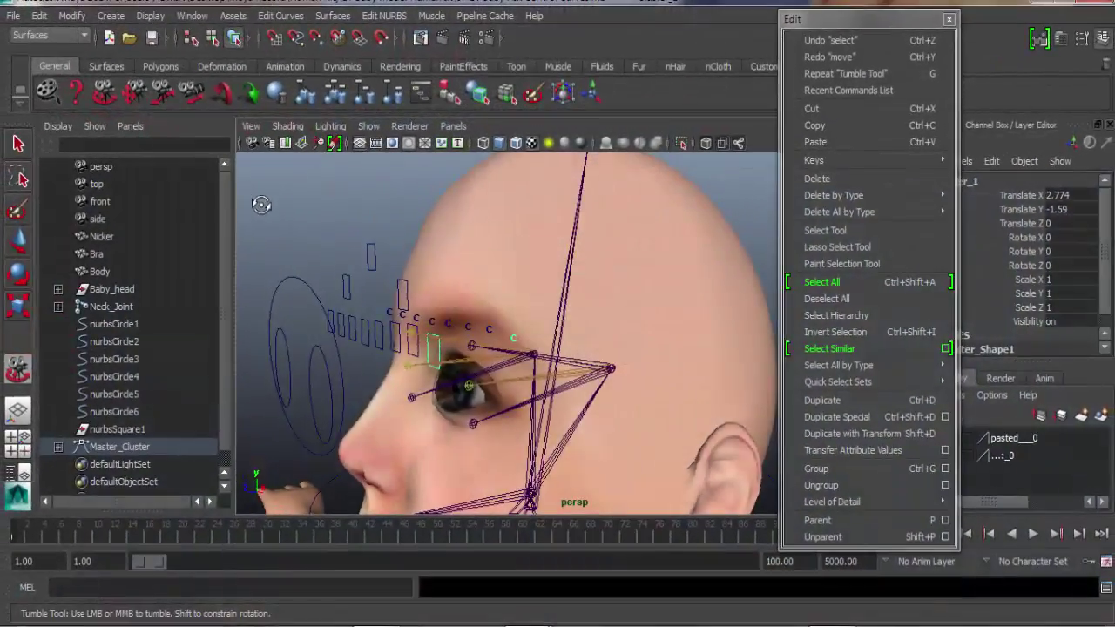
- Switch the viewport to Panels > Orthographic > front and select nurbsCircle5
{"action": "mouse_move", "coordinate": [340, 197]}
{"action": "left_mouse_down"}
{"action": "mouse_move", "coordinate": [241, 203]}
{"action": "mouse_move", "coordinate": [373, 193]}
{"action": "left_mouse_up"}
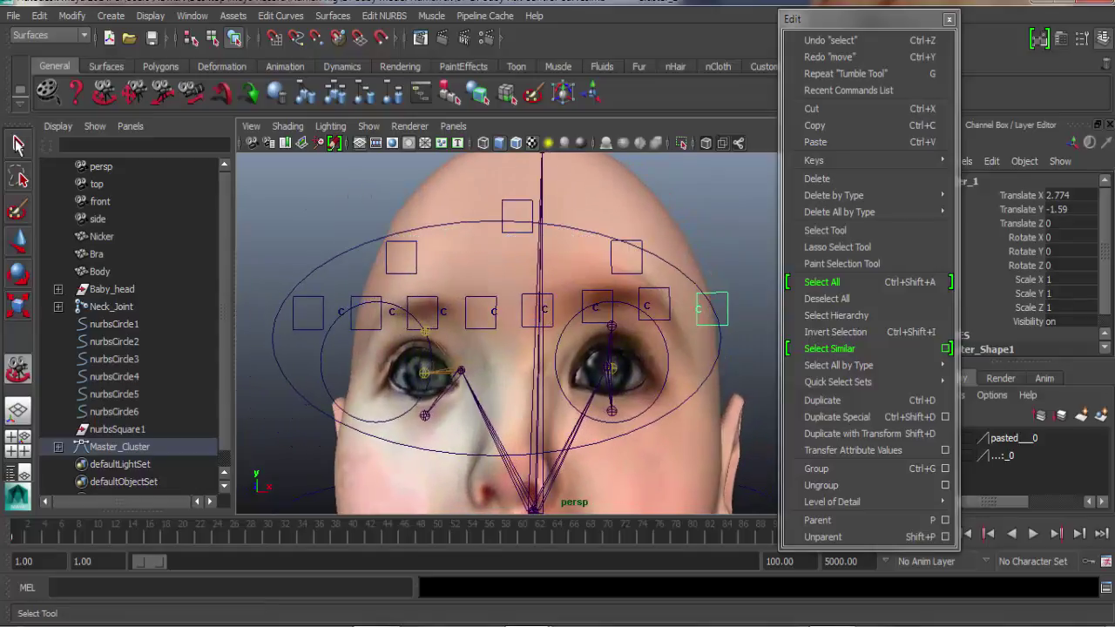
{"action": "left_click", "coordinate": [459, 127]}
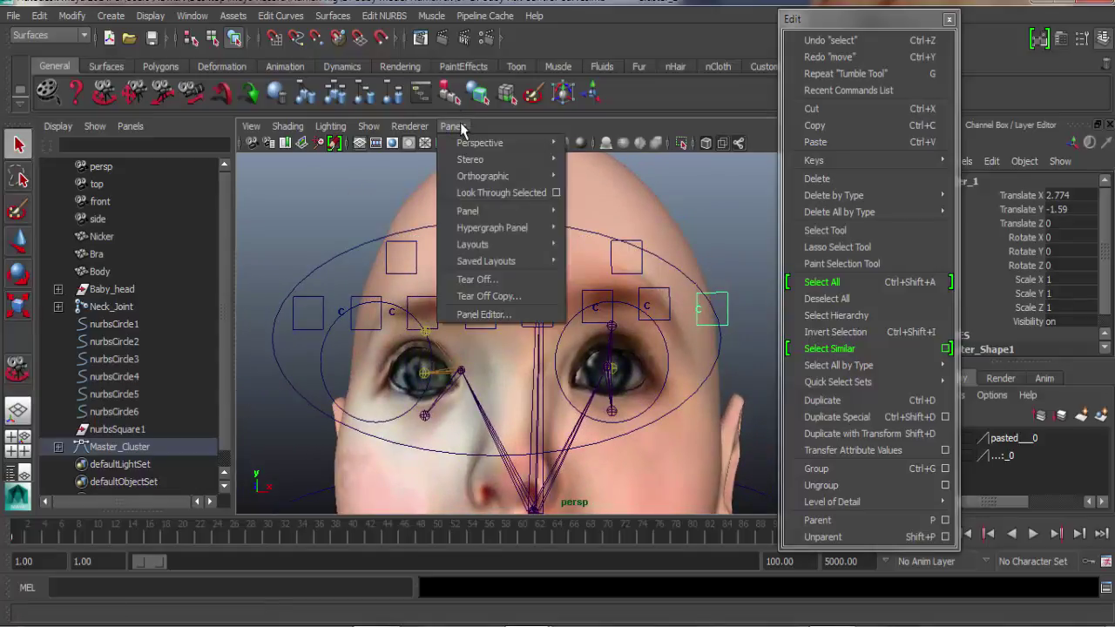
{"action": "mouse_move", "coordinate": [482, 176]}
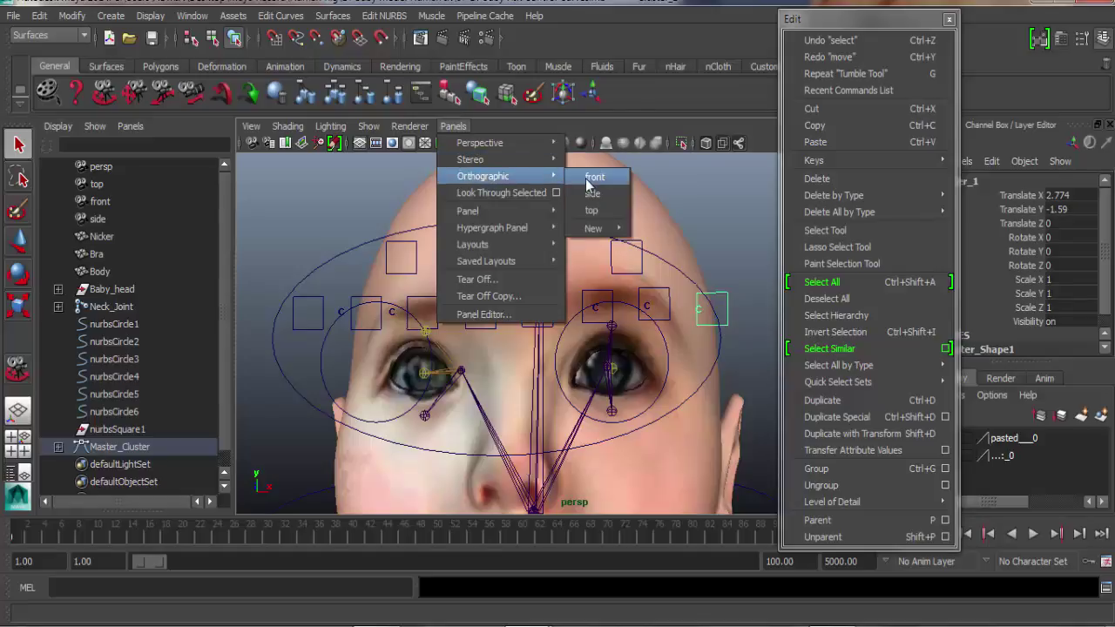
{"action": "left_click", "coordinate": [592, 178]}
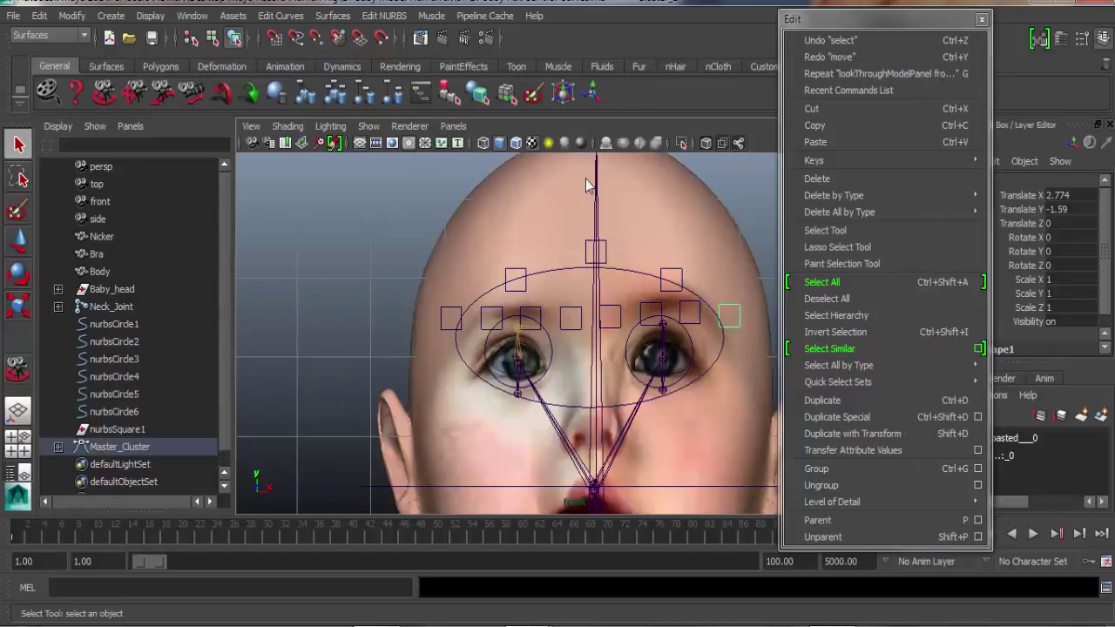
{"action": "left_click", "coordinate": [485, 341]}
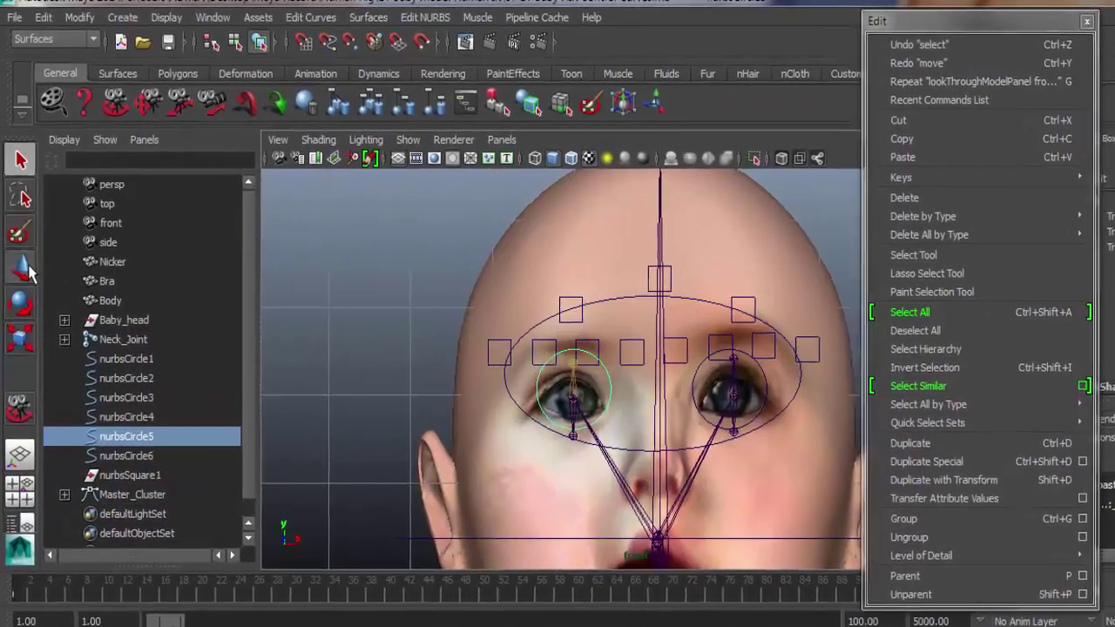
- Lower nurbsCircle5 and nurbsCircle4 onto the eyes, then move the master ellipse down over them
{"action": "key", "text": "w"}
{"action": "left_click_drag", "start_coordinate": [614, 326], "coordinate": [618, 360]}
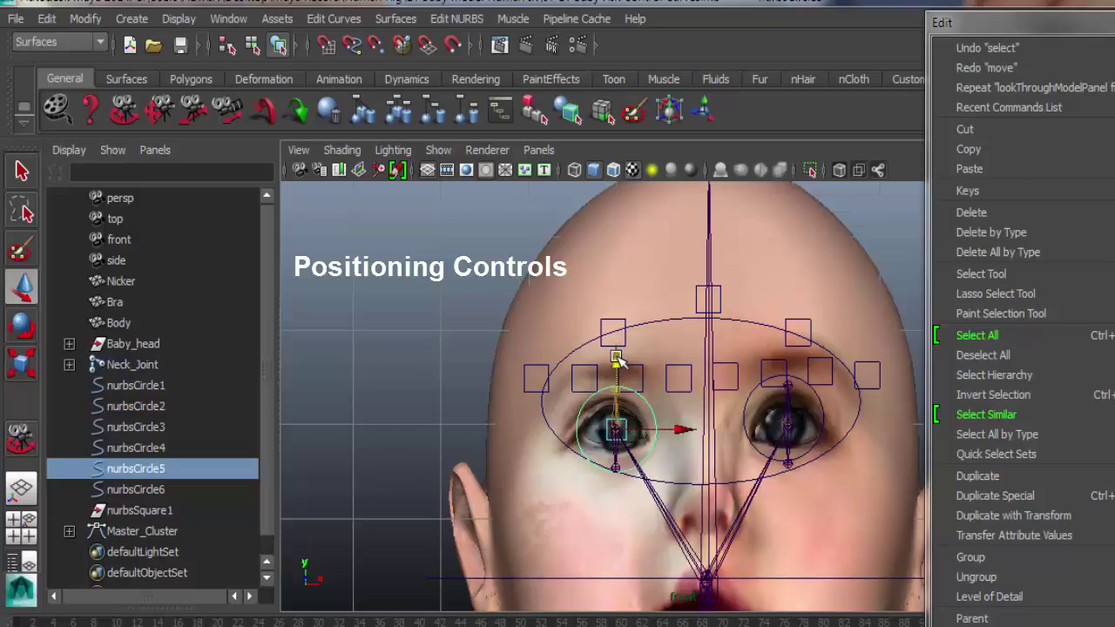
{"action": "left_click_drag", "start_coordinate": [687, 427], "coordinate": [685, 429]}
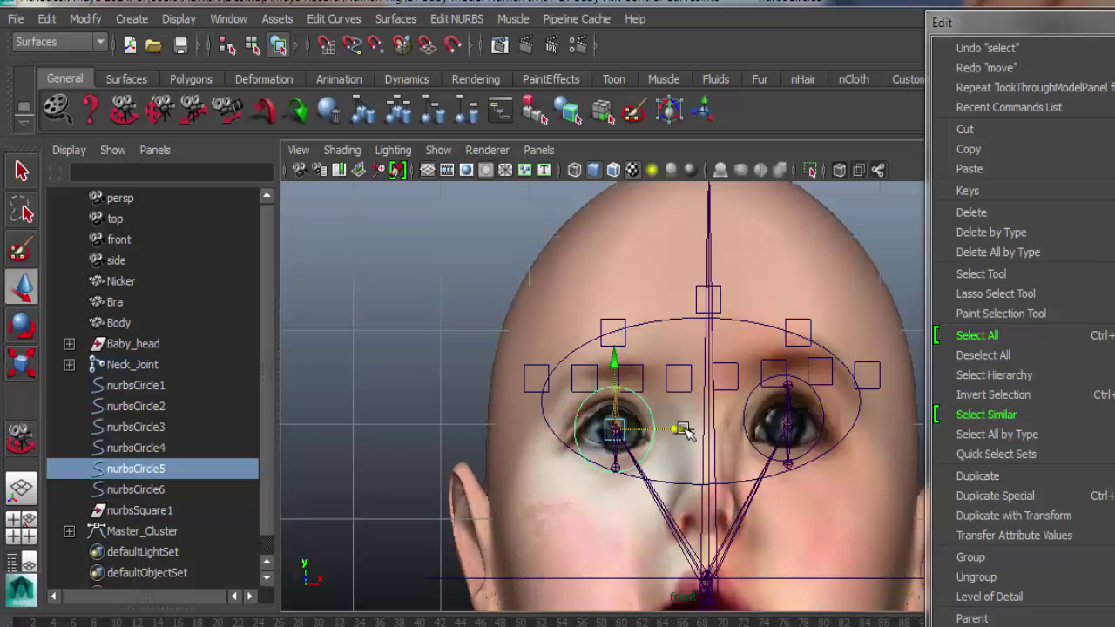
{"action": "left_click", "coordinate": [745, 410]}
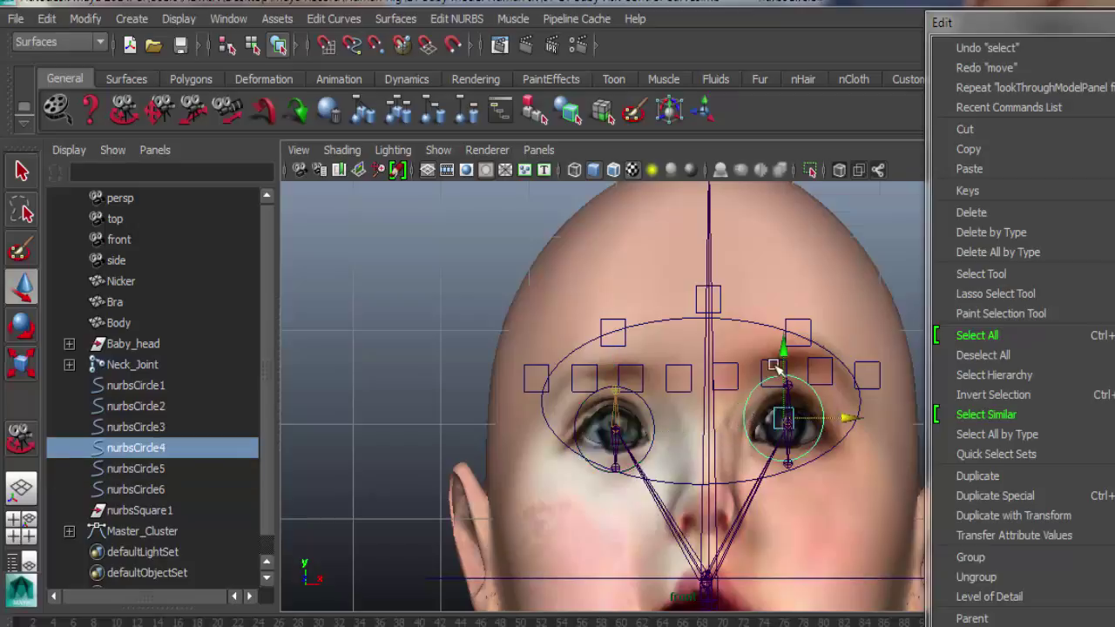
{"action": "left_click_drag", "start_coordinate": [787, 348], "coordinate": [787, 352]}
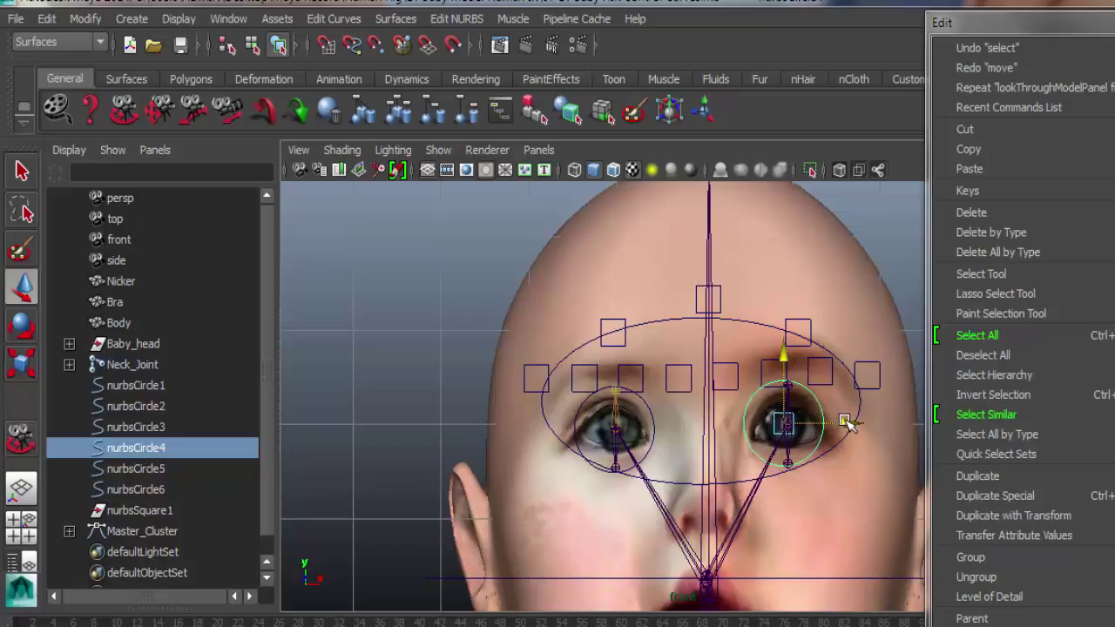
{"action": "left_click_drag", "start_coordinate": [849, 424], "coordinate": [854, 426]}
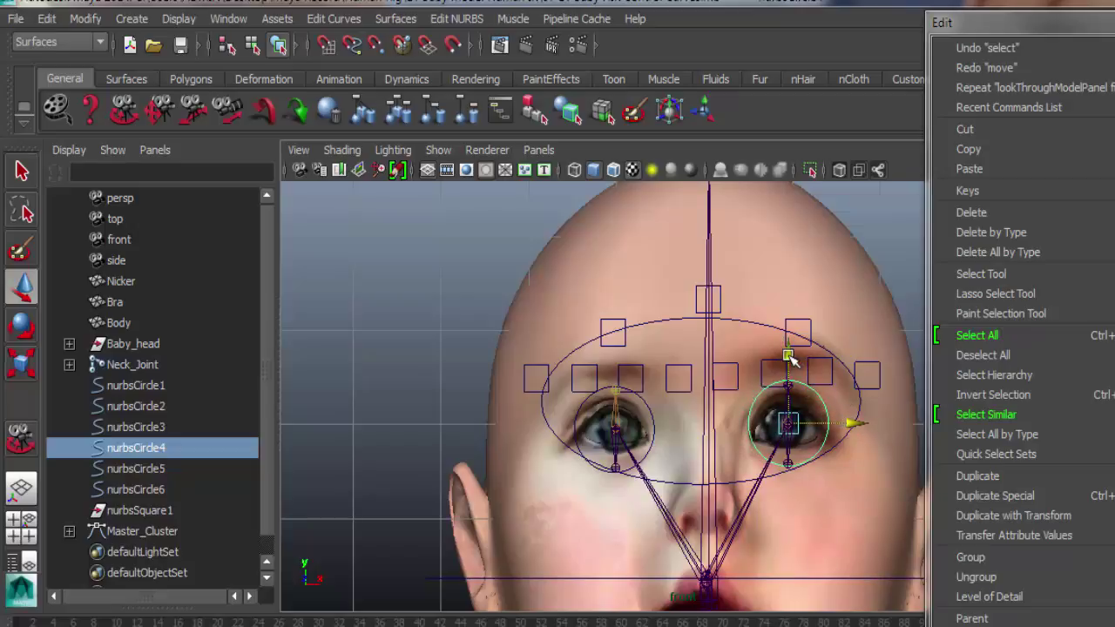
{"action": "left_click_drag", "start_coordinate": [791, 359], "coordinate": [791, 364]}
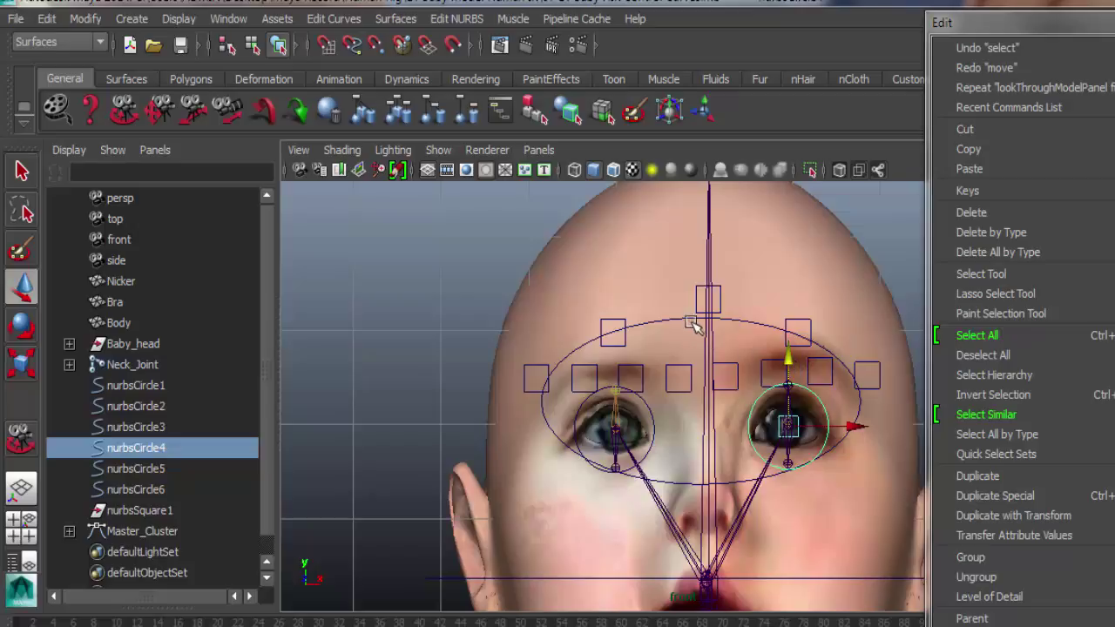
{"action": "left_click", "coordinate": [693, 322]}
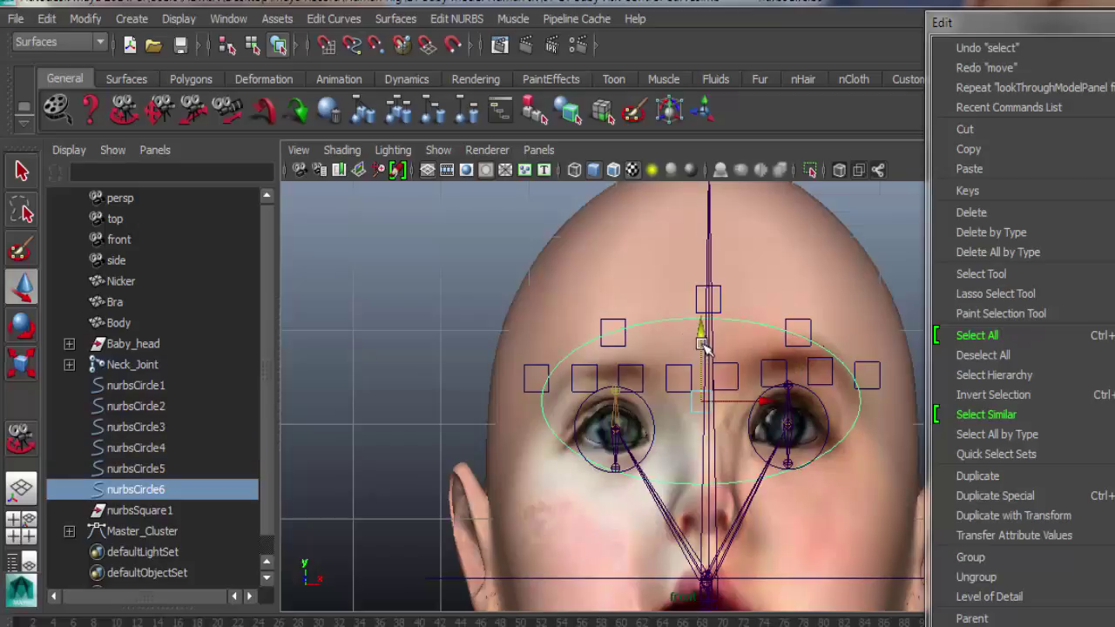
{"action": "left_click_drag", "start_coordinate": [703, 333], "coordinate": [705, 364]}
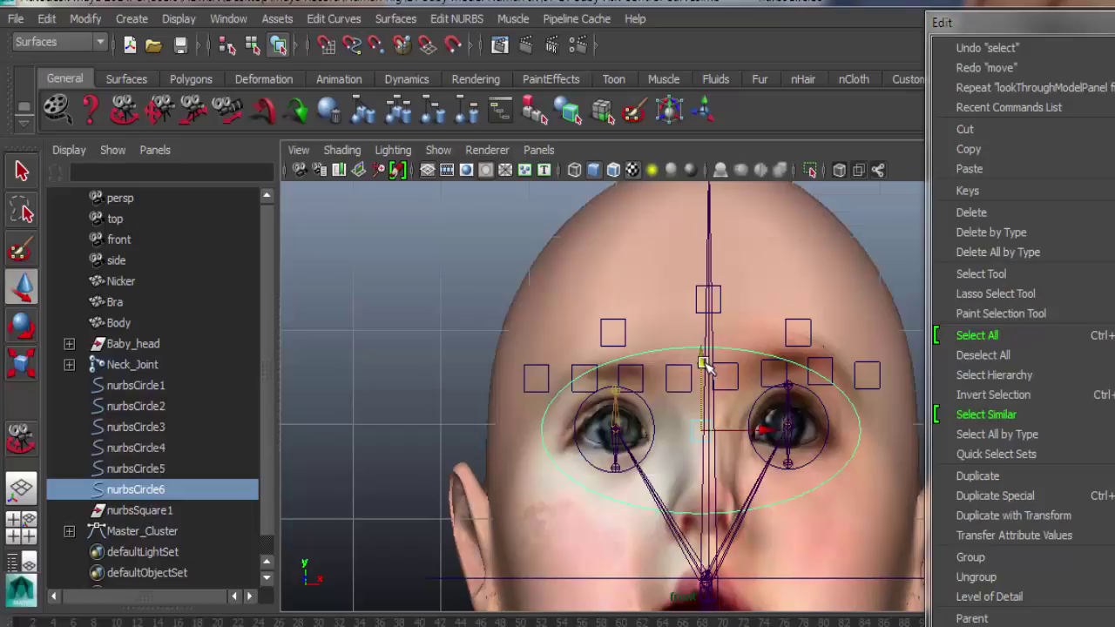
- Move the neck control curve nurbsCircle2 down to the base of the neck joint
{"action": "left_click", "coordinate": [157, 114]}
{"action": "left_click_drag", "start_coordinate": [632, 507], "coordinate": [593, 307]}
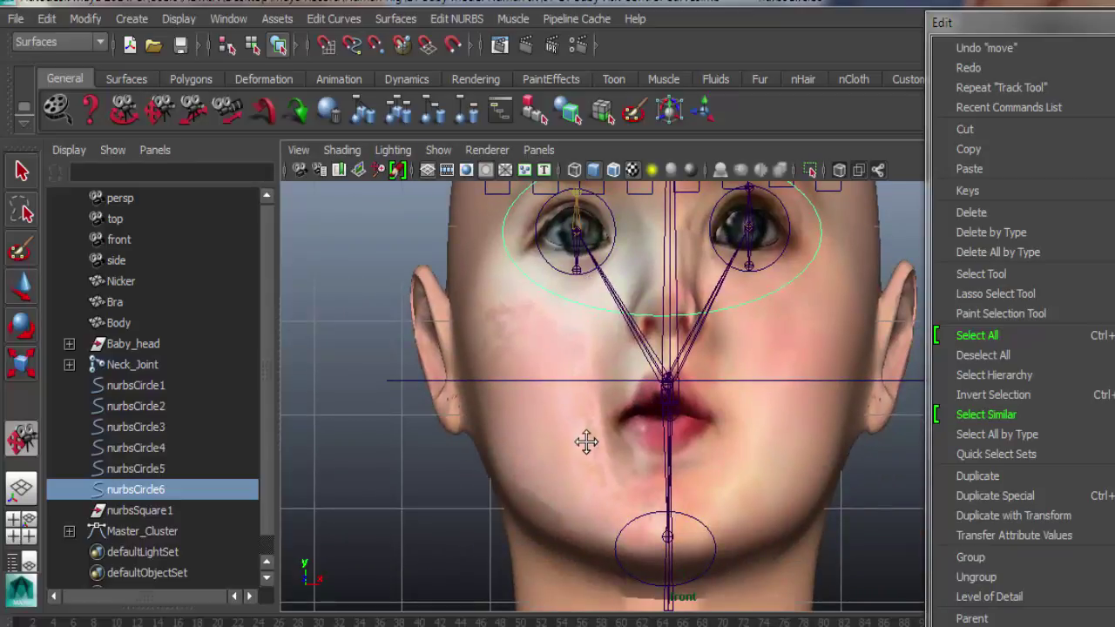
{"action": "left_click_drag", "start_coordinate": [585, 440], "coordinate": [580, 311]}
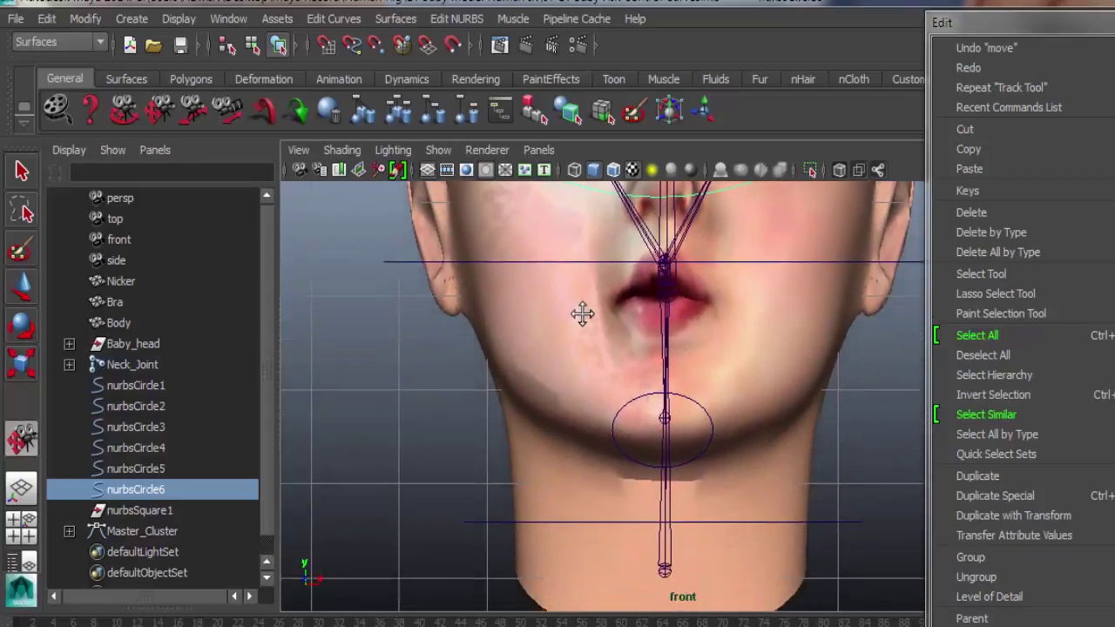
{"action": "left_click", "coordinate": [26, 288]}
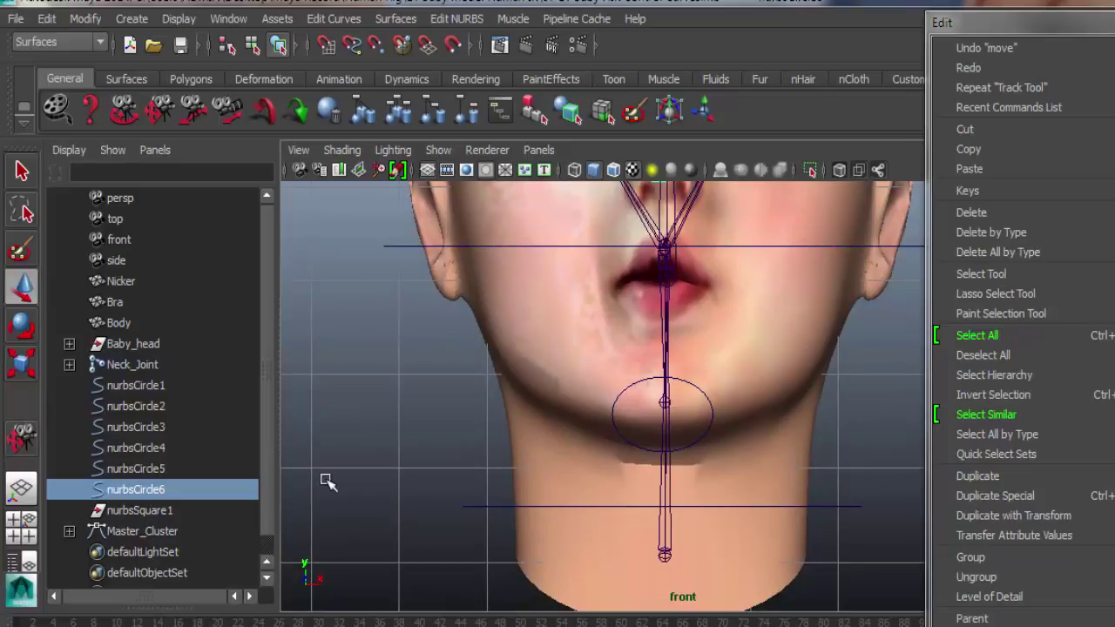
{"action": "left_click_drag", "start_coordinate": [462, 497], "coordinate": [494, 547]}
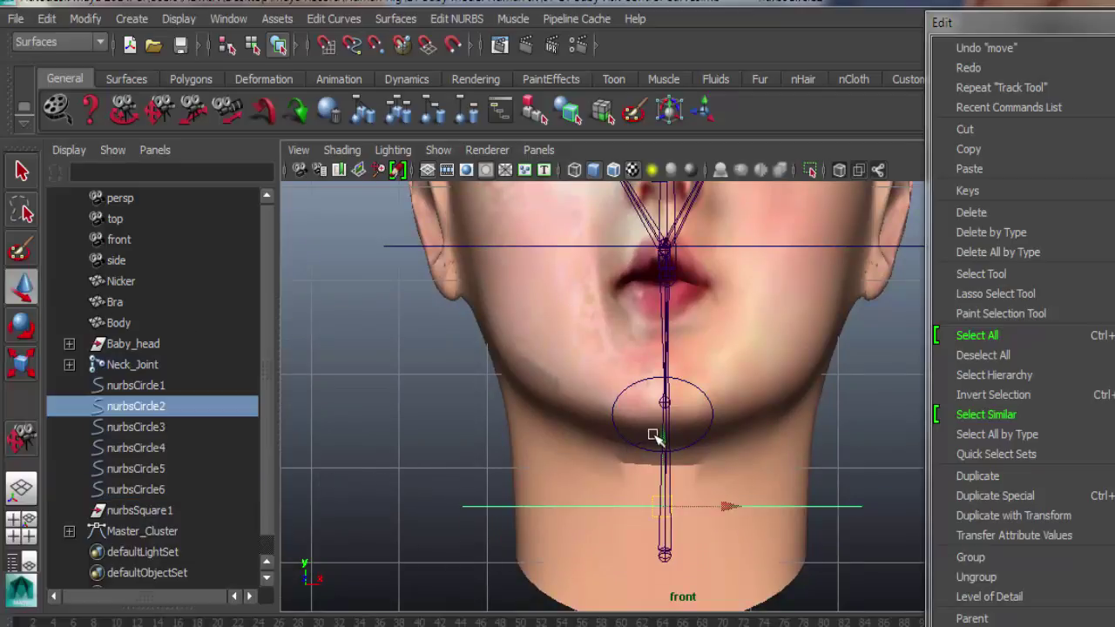
{"action": "middle_click_drag", "start_coordinate": [657, 437], "coordinate": [666, 492]}
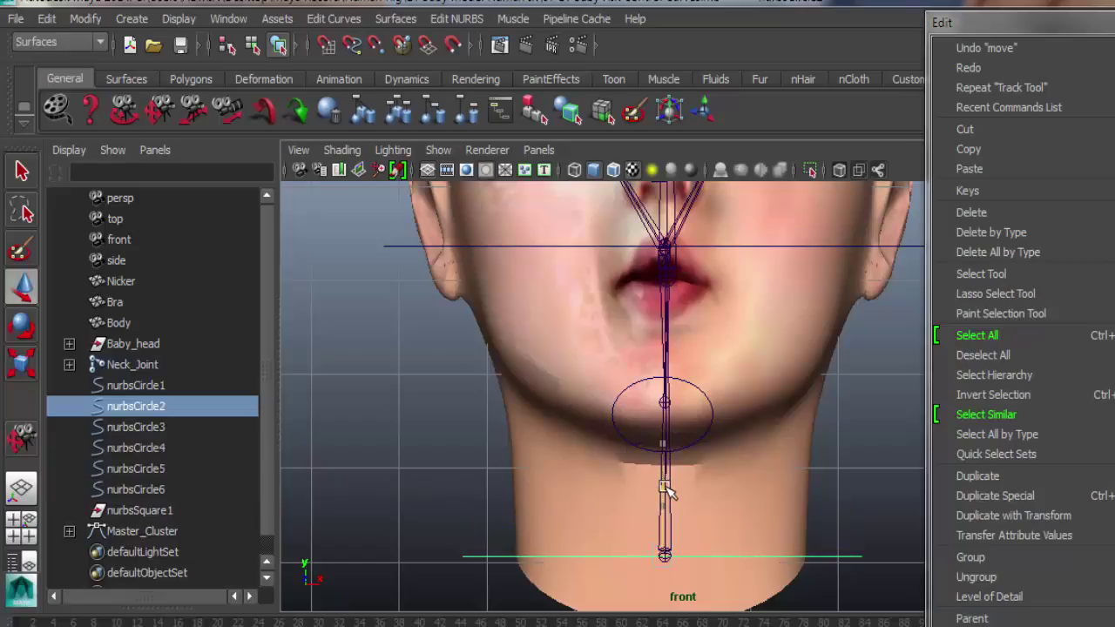
- Raise the jaw circle nurbsCircle3 slightly and nudge it sideways so it sits on the chin
{"action": "left_click", "coordinate": [163, 115]}
{"action": "left_click_drag", "start_coordinate": [534, 330], "coordinate": [531, 415]}
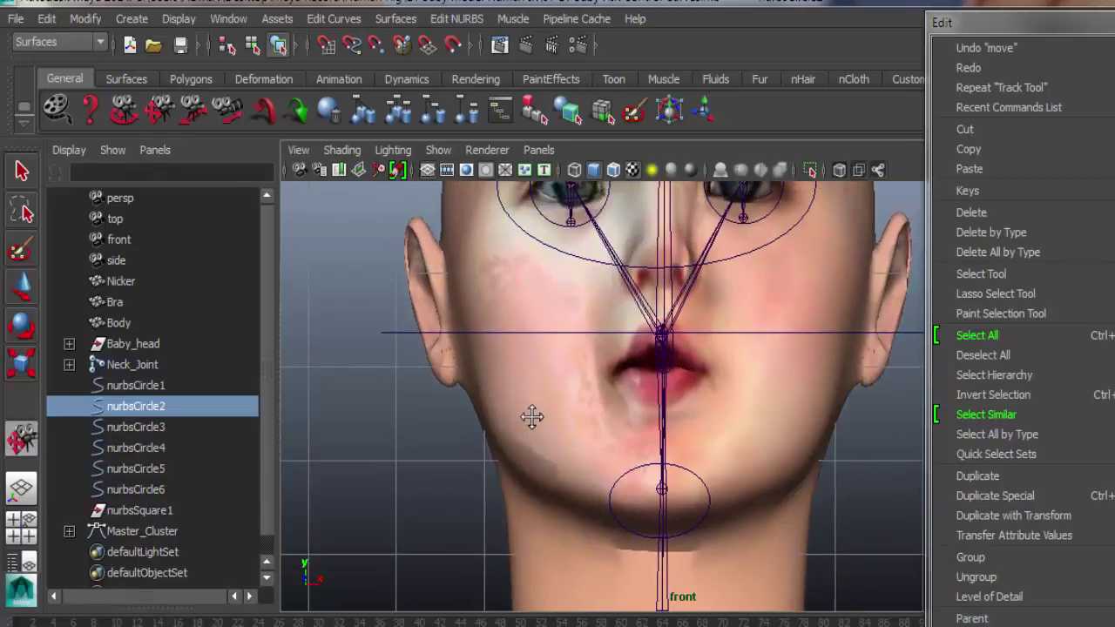
{"action": "left_click", "coordinate": [26, 324]}
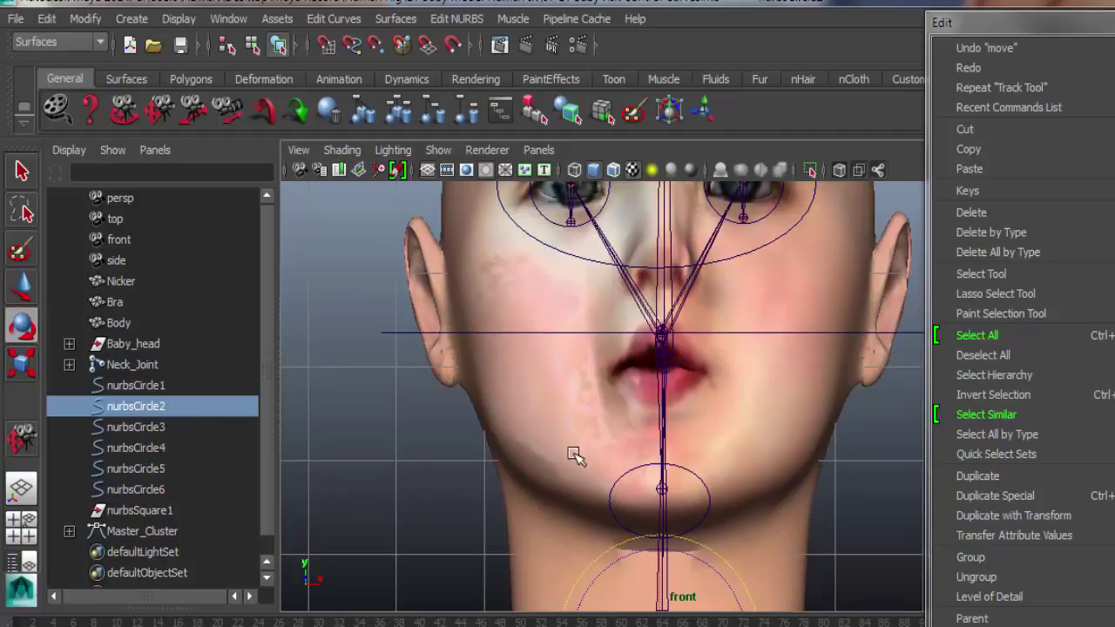
{"action": "left_click", "coordinate": [623, 473]}
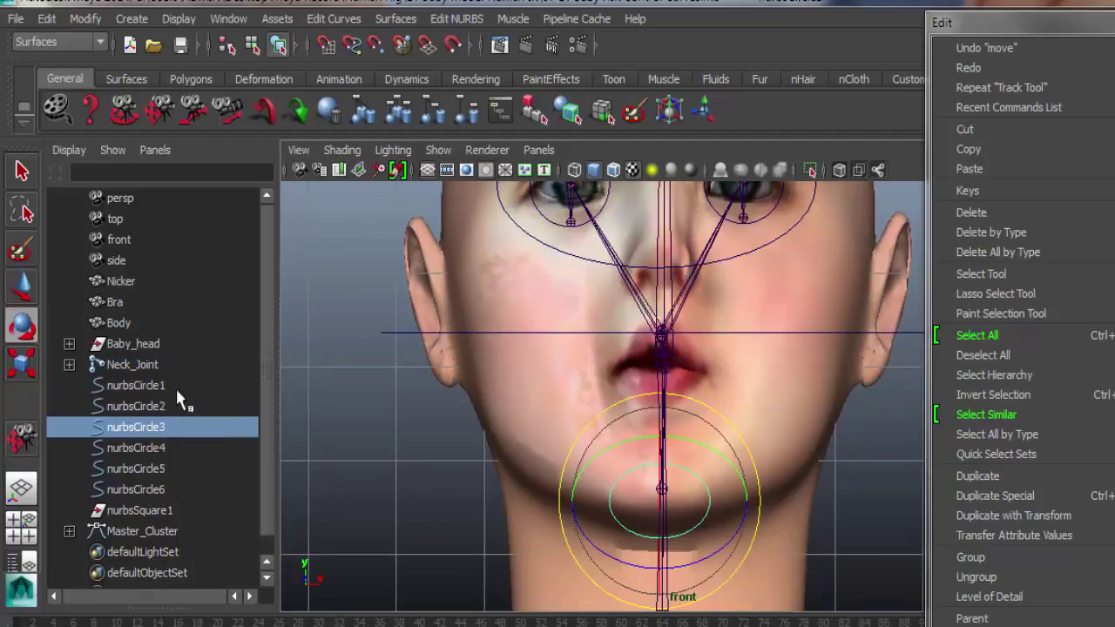
{"action": "left_click", "coordinate": [24, 289]}
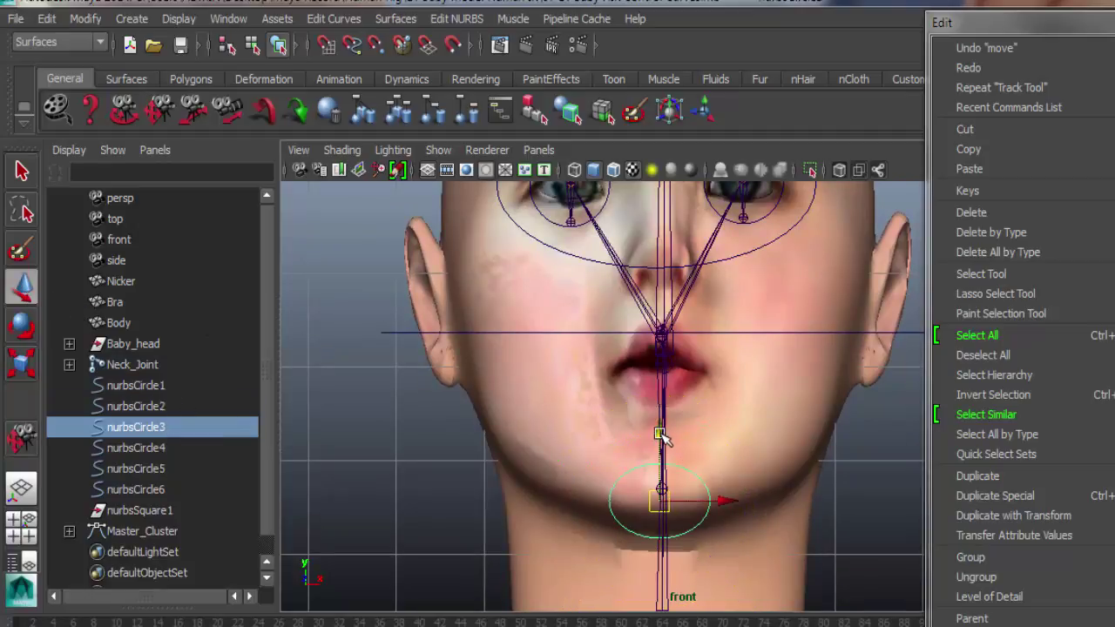
{"action": "middle_click_drag", "start_coordinate": [661, 436], "coordinate": [660, 416]}
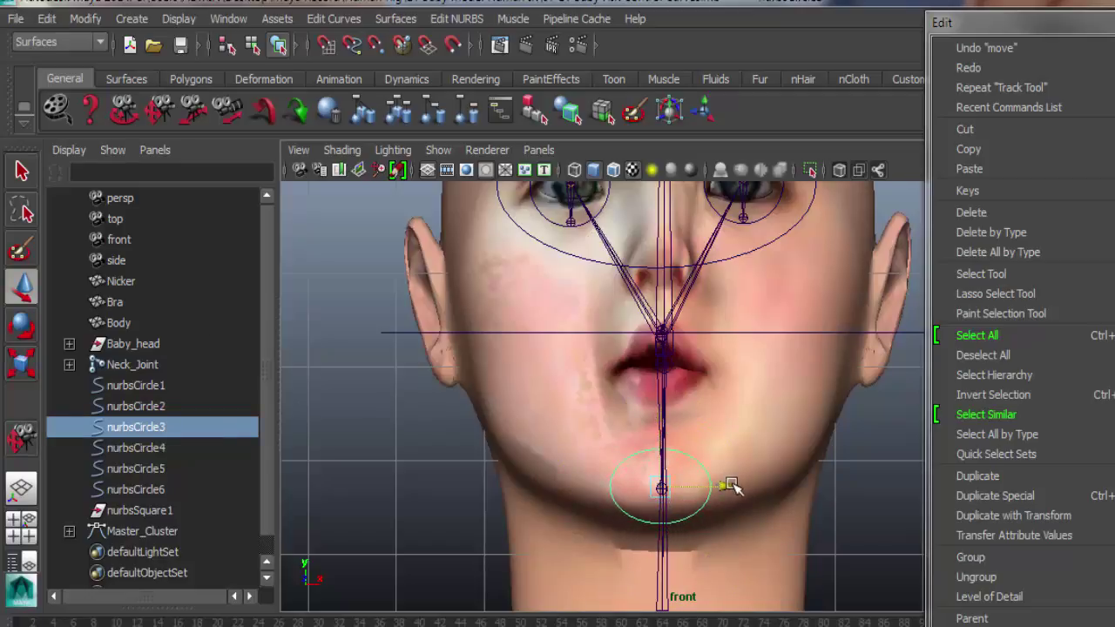
{"action": "middle_click_drag", "start_coordinate": [731, 485], "coordinate": [736, 491]}
{"action": "left_click", "coordinate": [159, 111]}
{"action": "mouse_move", "coordinate": [592, 270]}
{"action": "middle_mouse_down", "text": "alt"}
{"action": "mouse_move", "coordinate": [602, 311]}
{"action": "mouse_move", "coordinate": [591, 445]}
{"action": "middle_mouse_up", "text": "alt"}
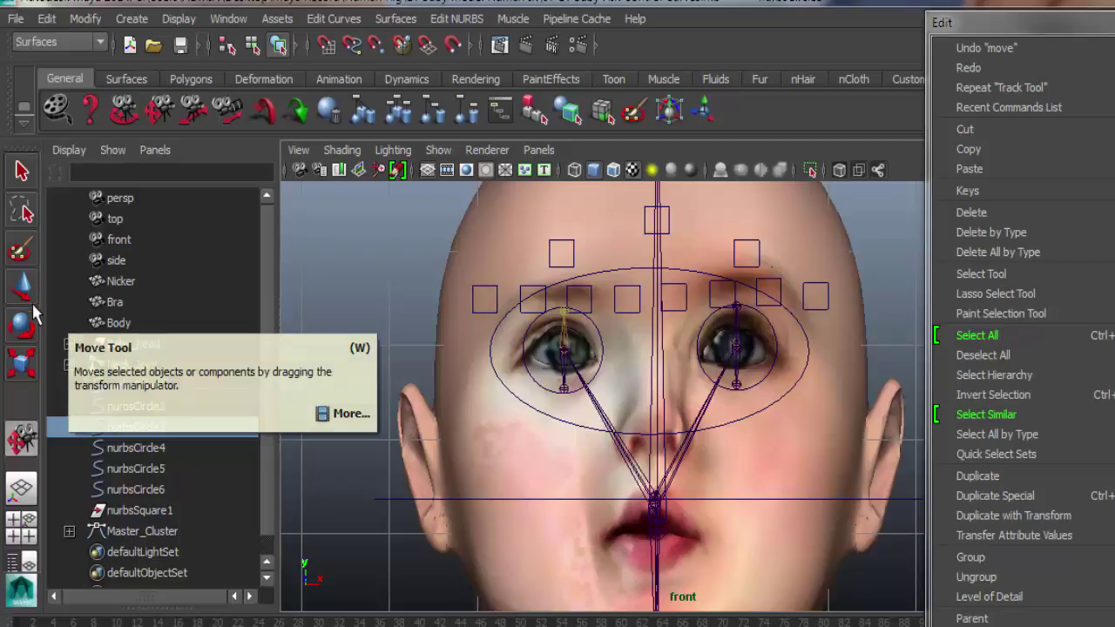
- Duplicate the left eye circle nurbsCircle5 to create nurbsCircle7
{"action": "left_click", "coordinate": [22, 179]}
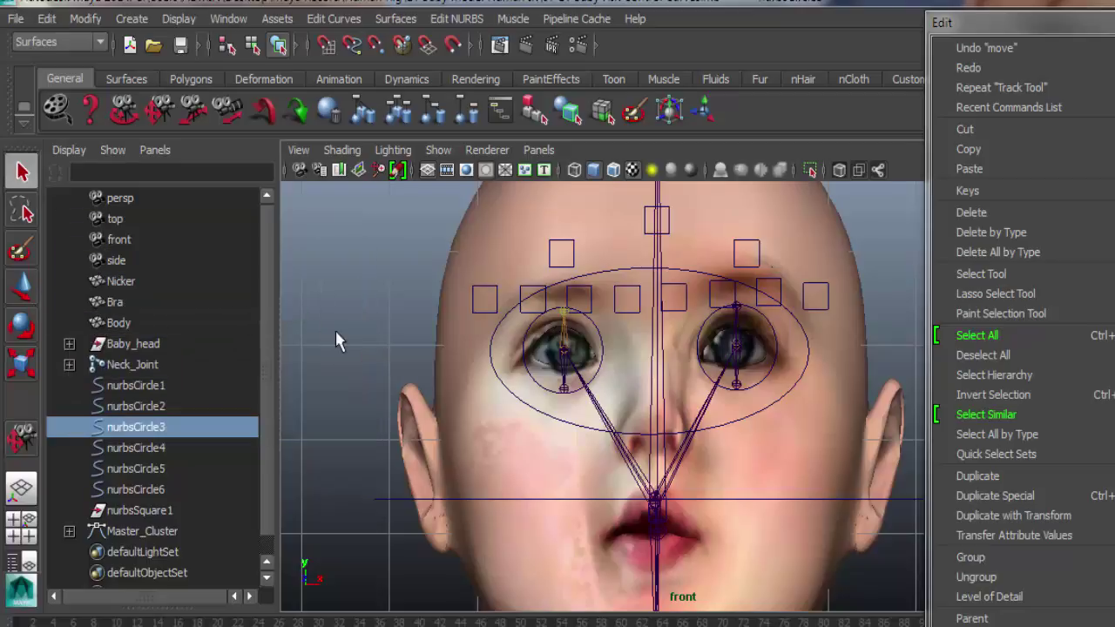
{"action": "left_click", "coordinate": [536, 386]}
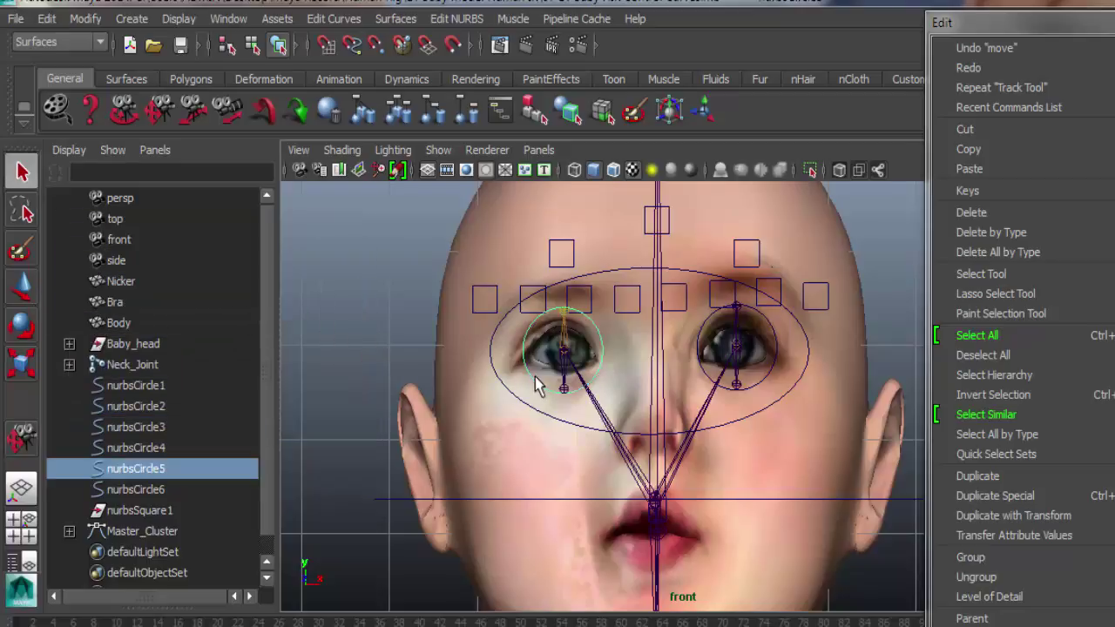
{"action": "left_click", "coordinate": [46, 18]}
{"action": "left_click", "coordinate": [130, 477]}
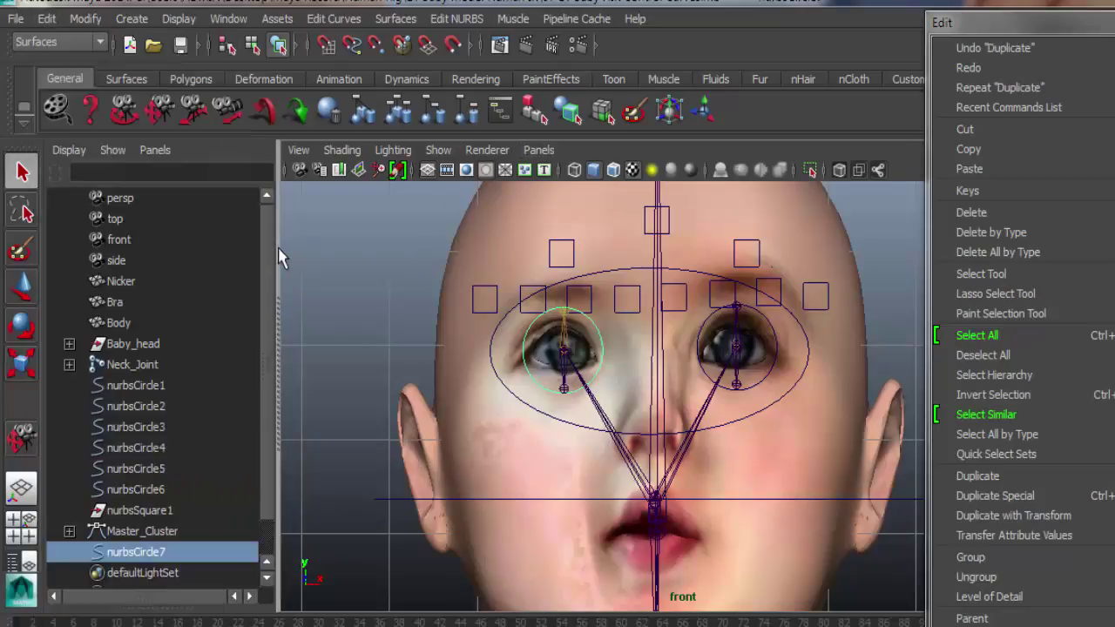
- Tilt the duplicate, raise it above the eye and shrink it into an eyelid control
{"action": "left_click", "coordinate": [26, 328]}
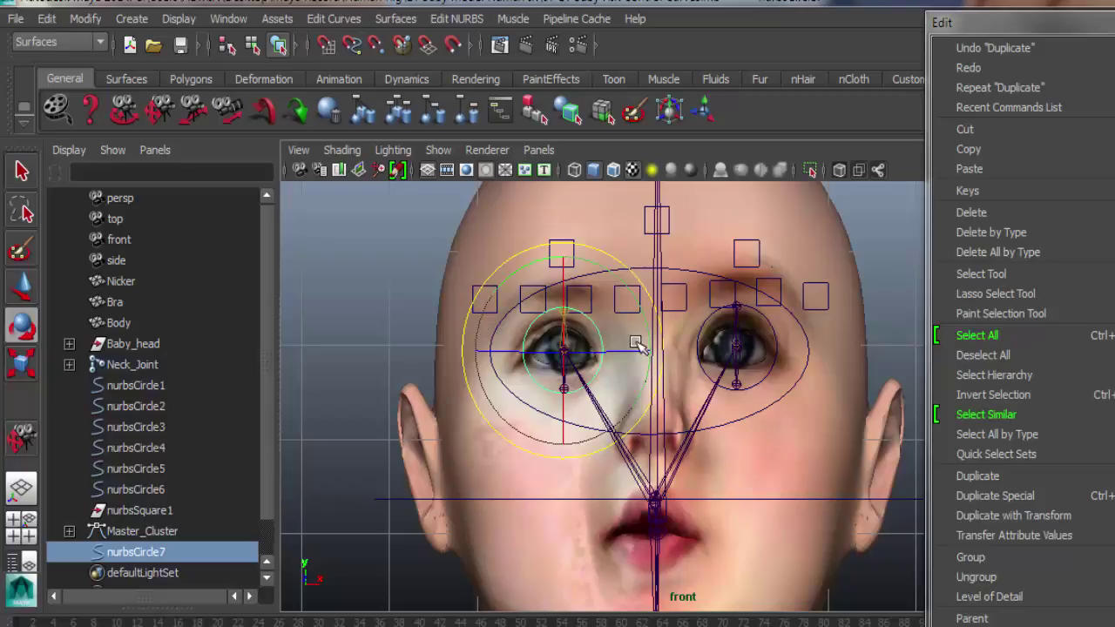
{"action": "left_click_drag", "start_coordinate": [636, 351], "coordinate": [566, 355]}
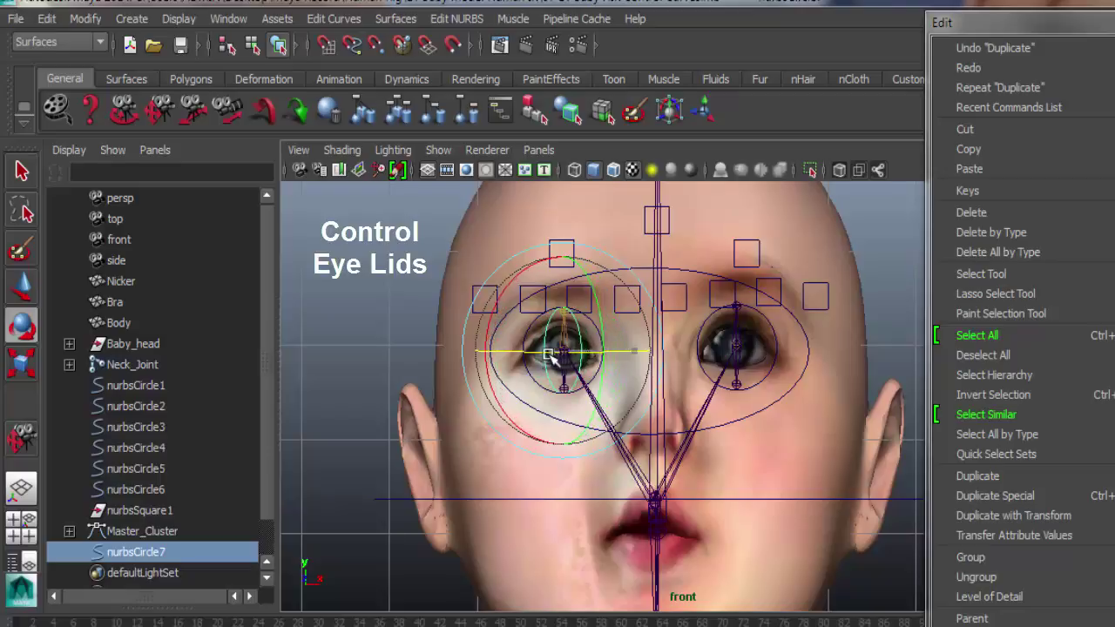
{"action": "left_click_drag", "start_coordinate": [566, 355], "coordinate": [514, 348]}
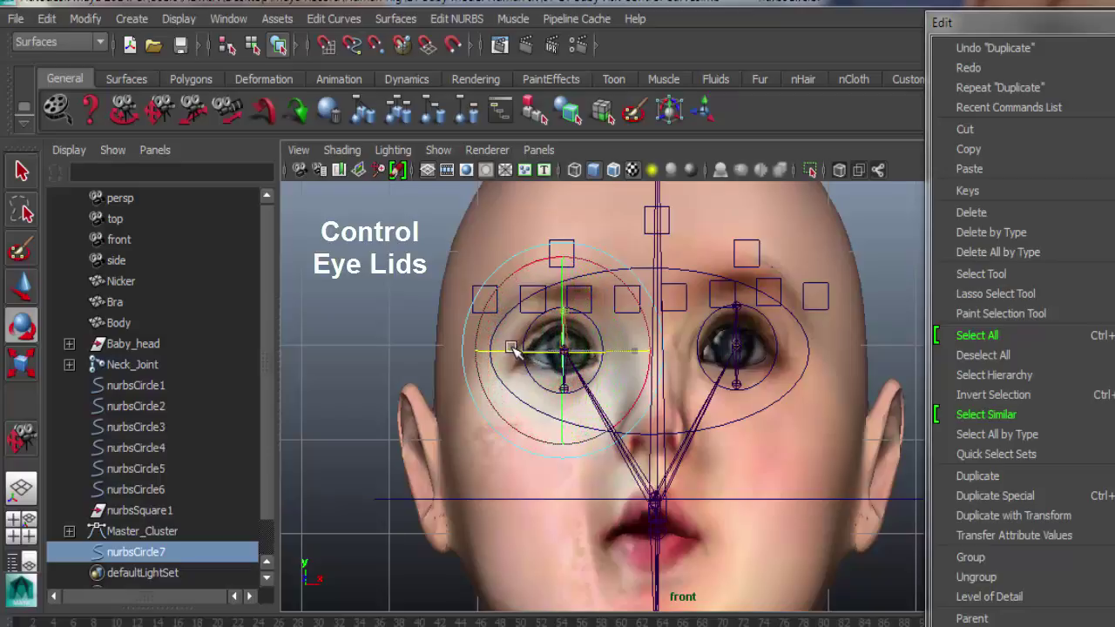
{"action": "left_click", "coordinate": [23, 286]}
{"action": "left_click_drag", "start_coordinate": [565, 284], "coordinate": [567, 246]}
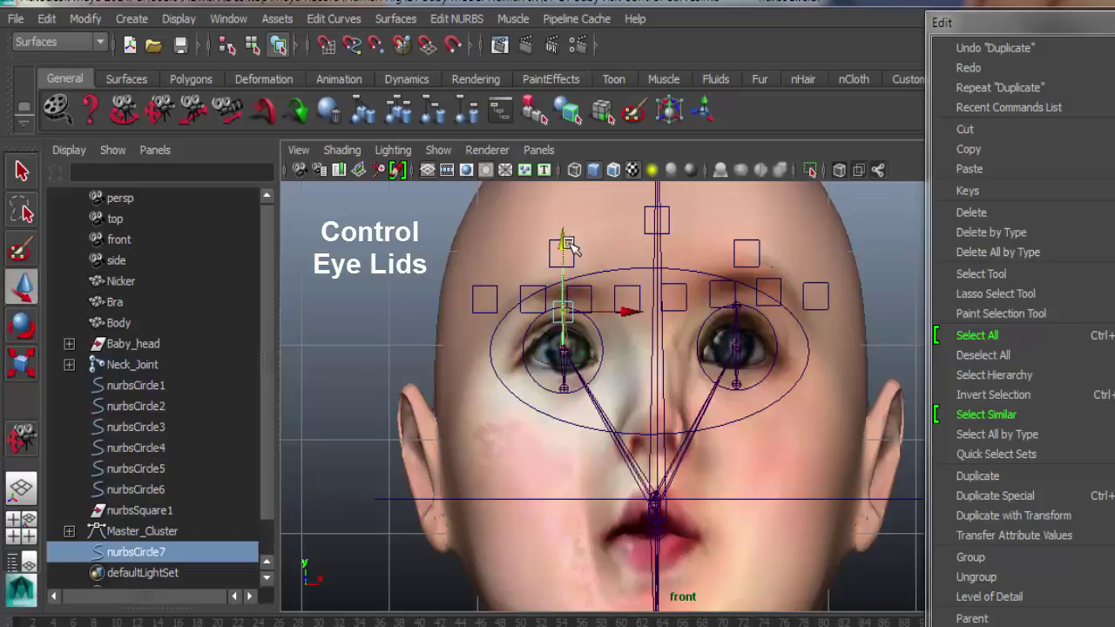
{"action": "left_click", "coordinate": [26, 362]}
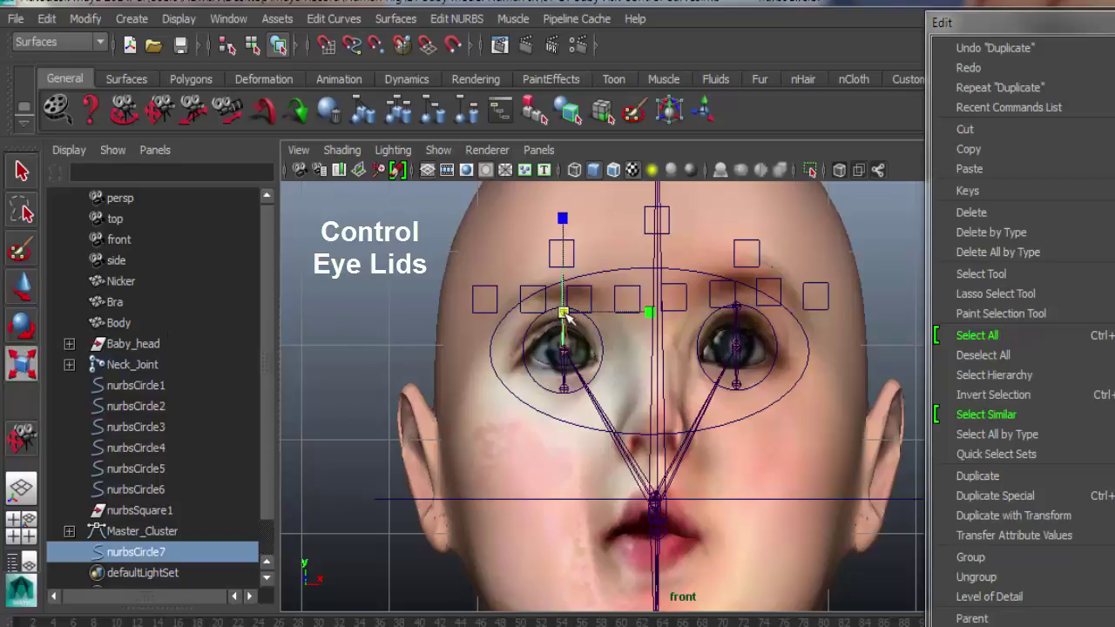
{"action": "left_click_drag", "start_coordinate": [564, 314], "coordinate": [541, 320]}
- Switch to the perspective camera and slide the eyelid control sideways along X
{"action": "left_click", "coordinate": [539, 150]}
{"action": "mouse_move", "coordinate": [570, 170]}
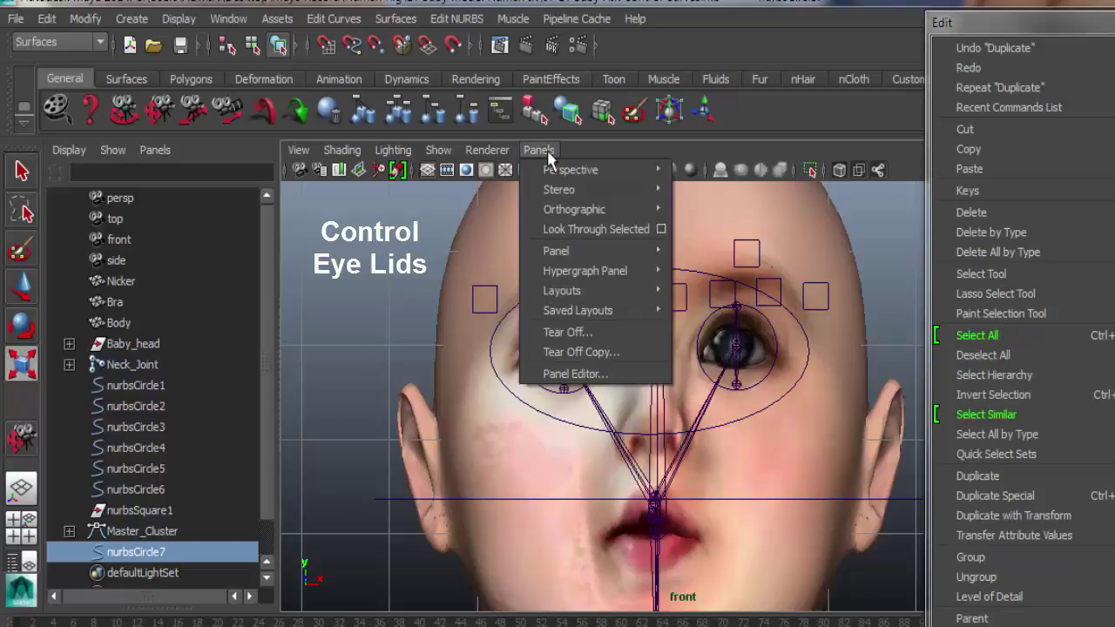
{"action": "left_click", "coordinate": [692, 171]}
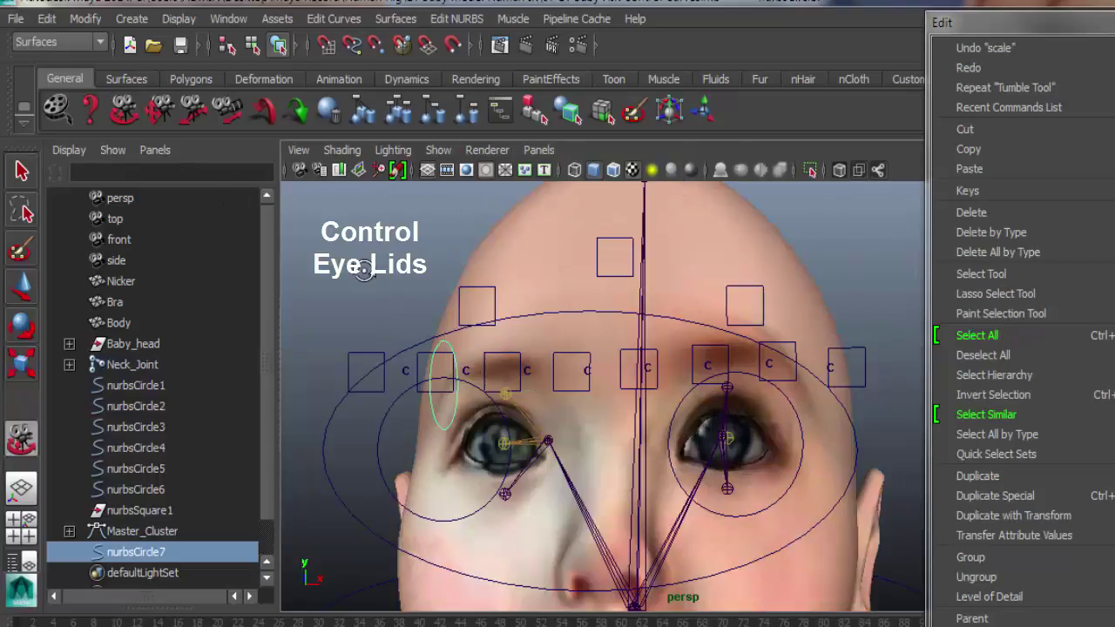
{"action": "mouse_move", "coordinate": [357, 270]}
{"action": "left_mouse_down", "text": "alt"}
{"action": "mouse_move", "coordinate": [335, 272]}
{"action": "mouse_move", "coordinate": [366, 264]}
{"action": "mouse_move", "coordinate": [315, 273]}
{"action": "left_mouse_up", "text": "alt"}
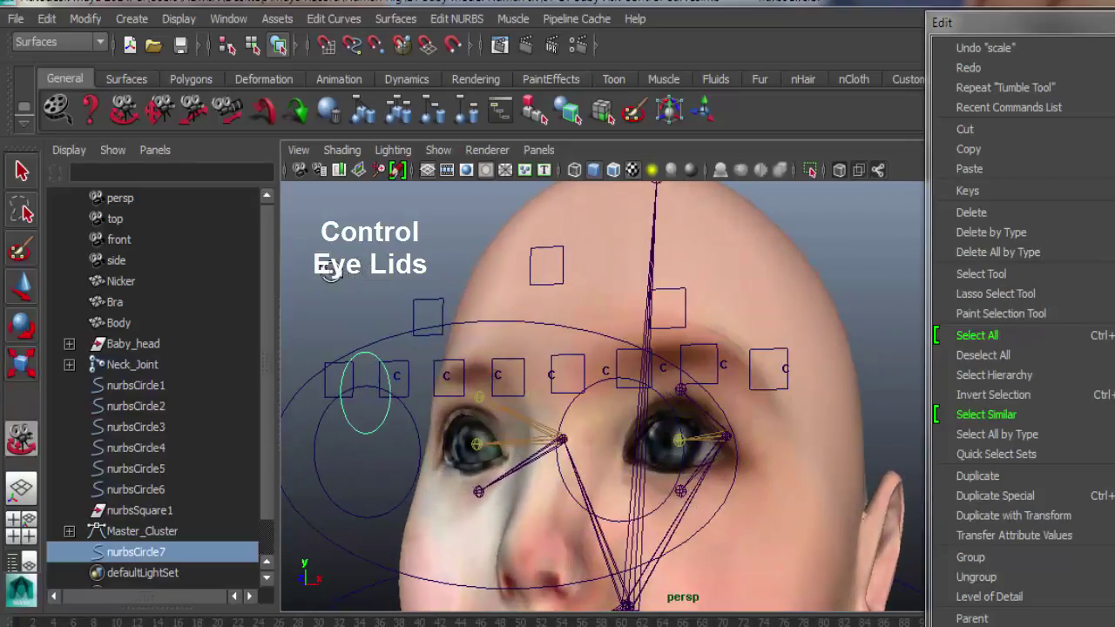
{"action": "left_click", "coordinate": [31, 294]}
{"action": "mouse_move", "coordinate": [294, 407]}
{"action": "left_mouse_down"}
{"action": "mouse_move", "coordinate": [383, 405]}
{"action": "mouse_move", "coordinate": [324, 273]}
{"action": "mouse_move", "coordinate": [350, 286]}
{"action": "left_mouse_up"}
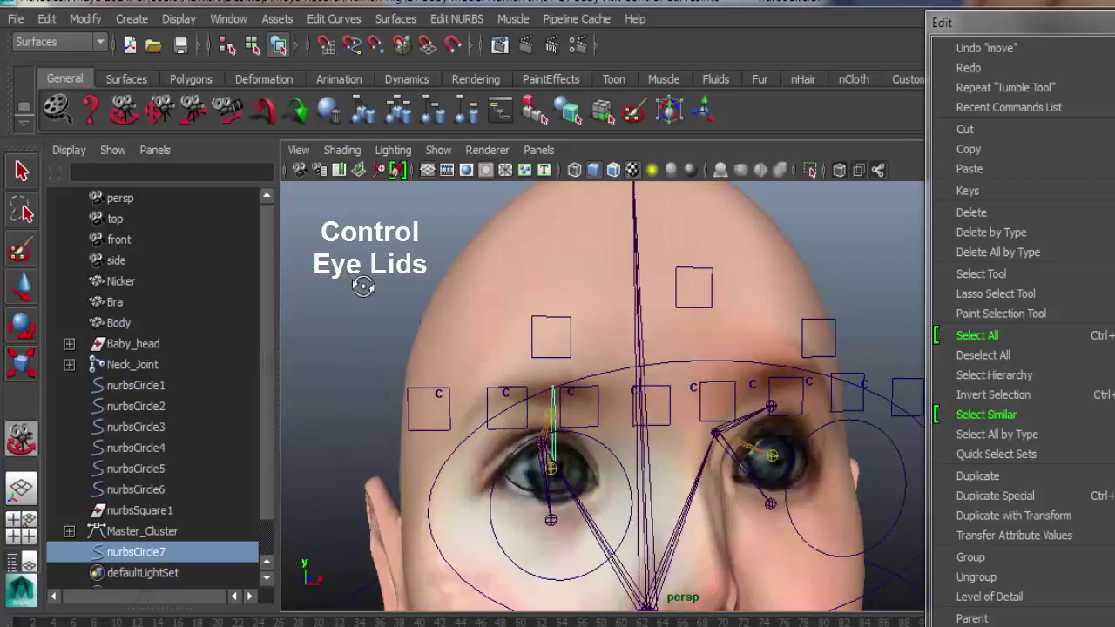
- From a three-quarter angle, position the eyelid circle just above the right eye
{"action": "left_click_drag", "start_coordinate": [548, 319], "coordinate": [446, 313], "text": "alt"}
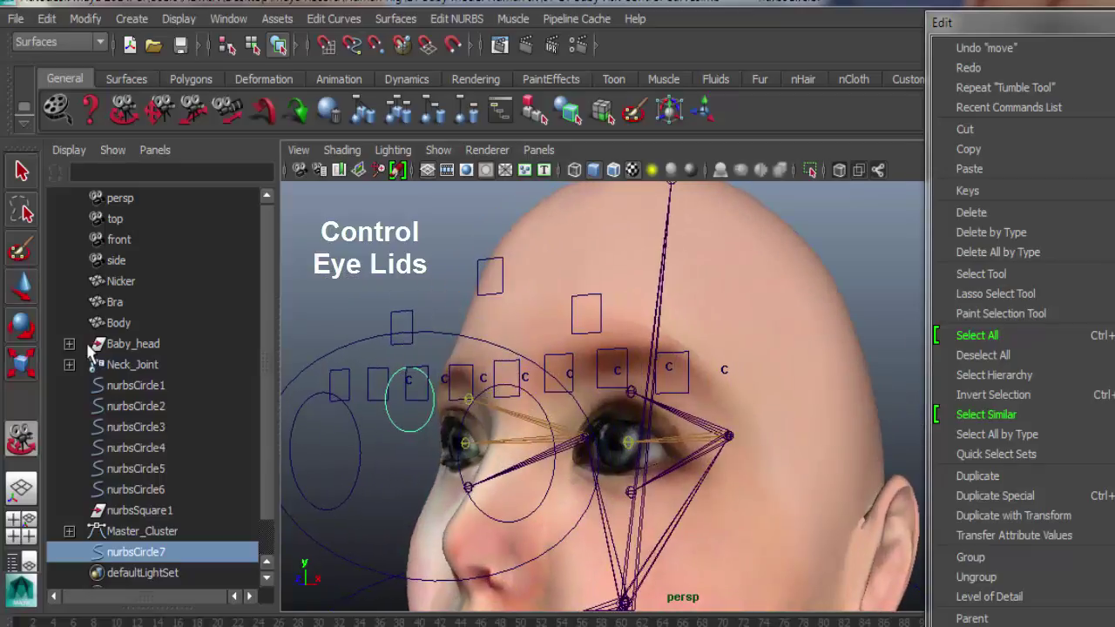
{"action": "left_click", "coordinate": [27, 366]}
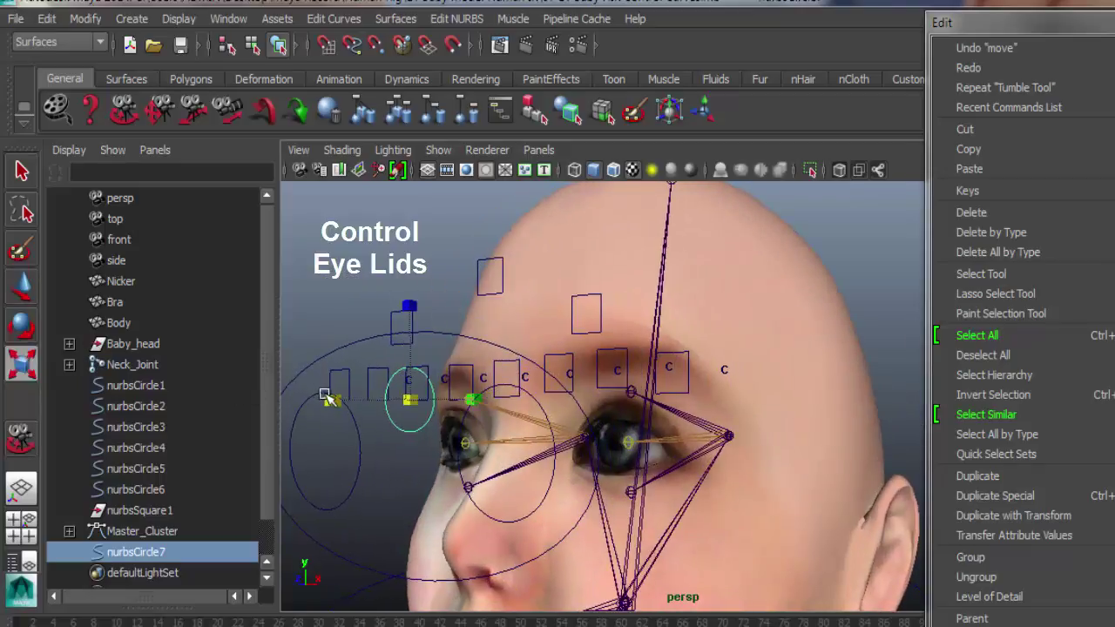
{"action": "left_click_drag", "start_coordinate": [329, 400], "coordinate": [375, 399]}
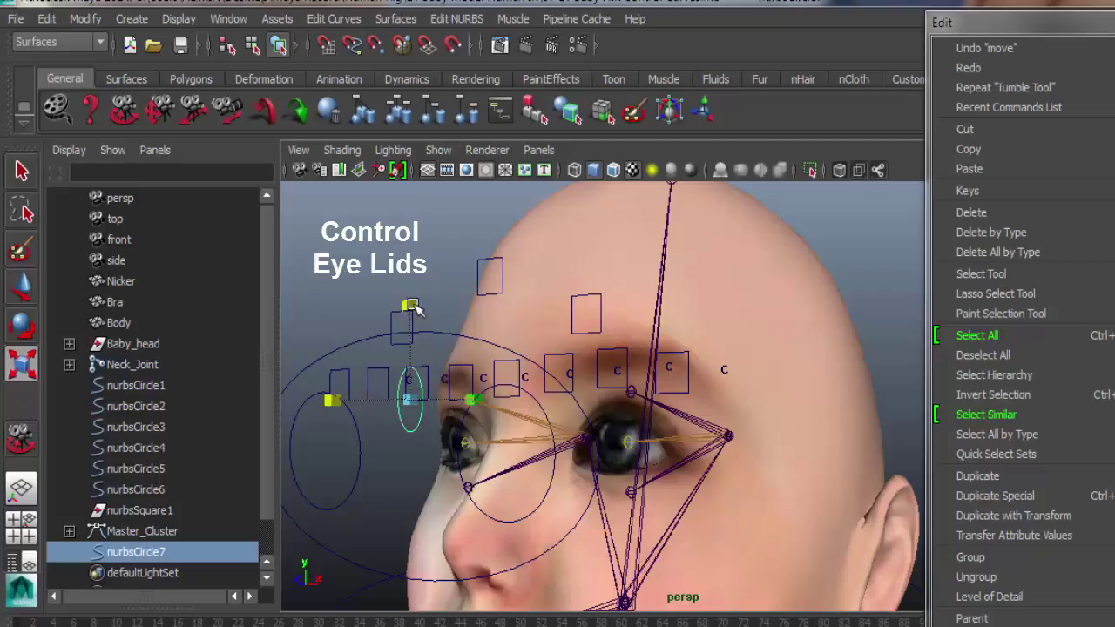
{"action": "left_click_drag", "start_coordinate": [411, 305], "coordinate": [417, 327]}
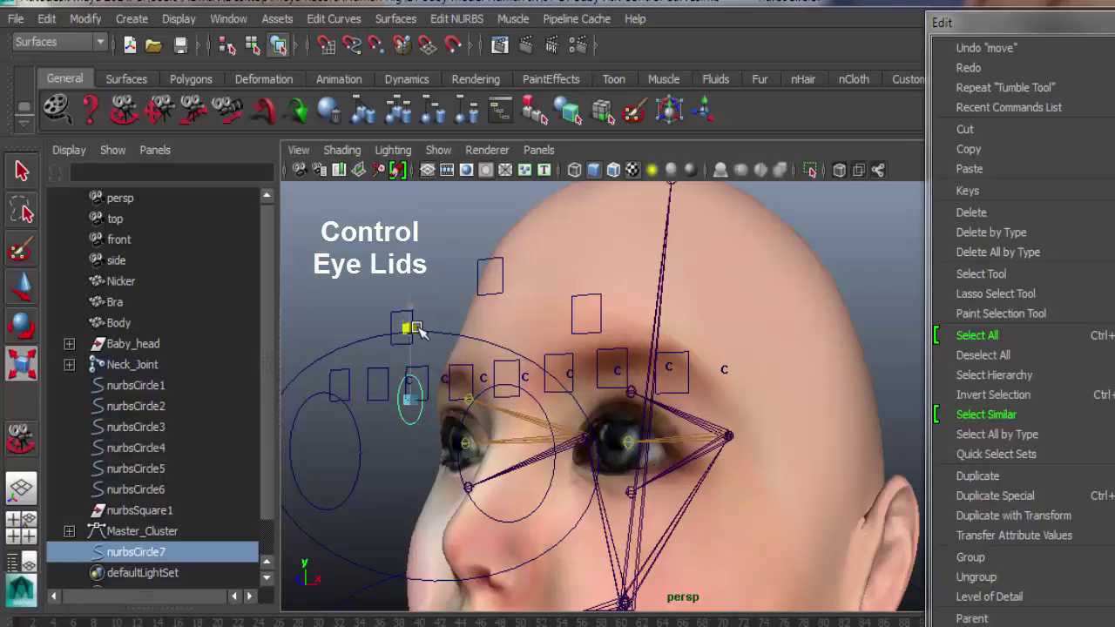
{"action": "left_click", "coordinate": [22, 287]}
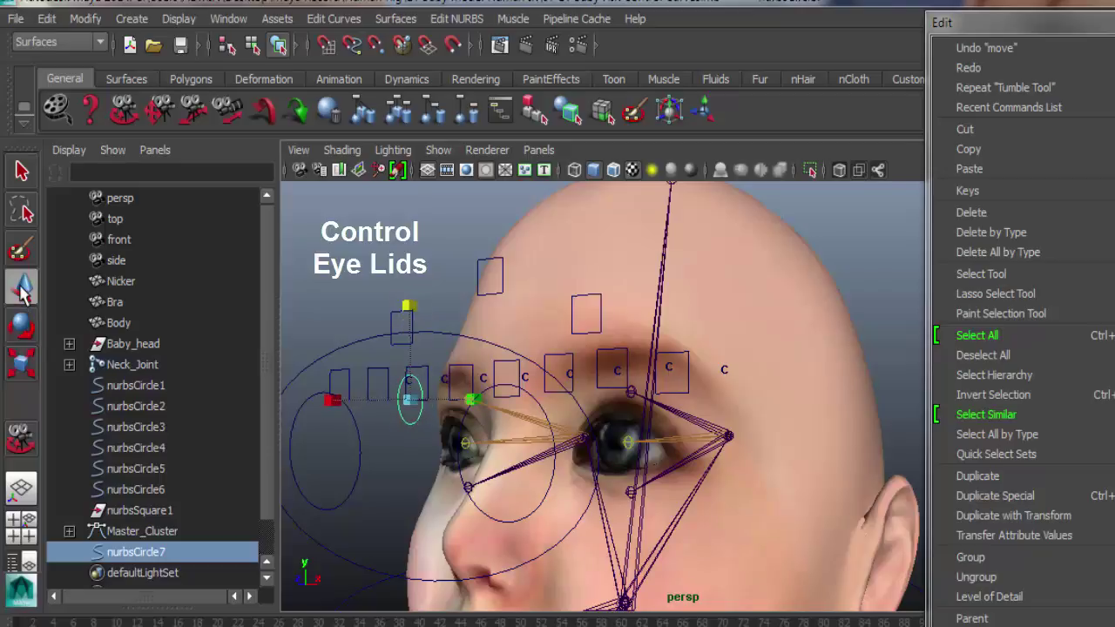
{"action": "left_click_drag", "start_coordinate": [407, 329], "coordinate": [408, 320]}
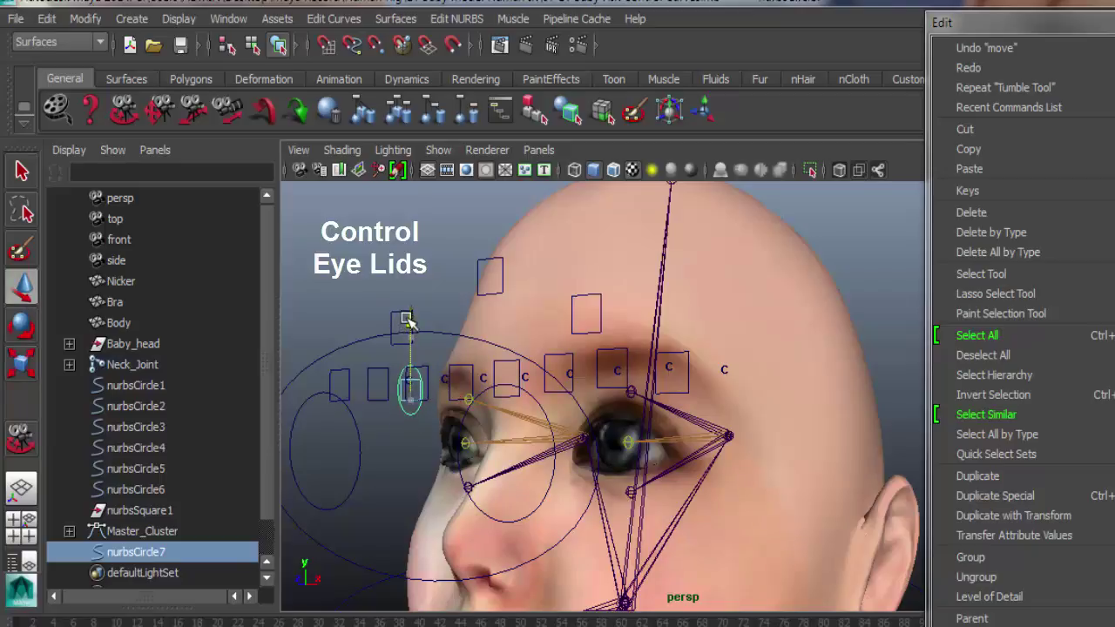
{"action": "left_click", "coordinate": [539, 150]}
{"action": "mouse_move", "coordinate": [574, 209]}
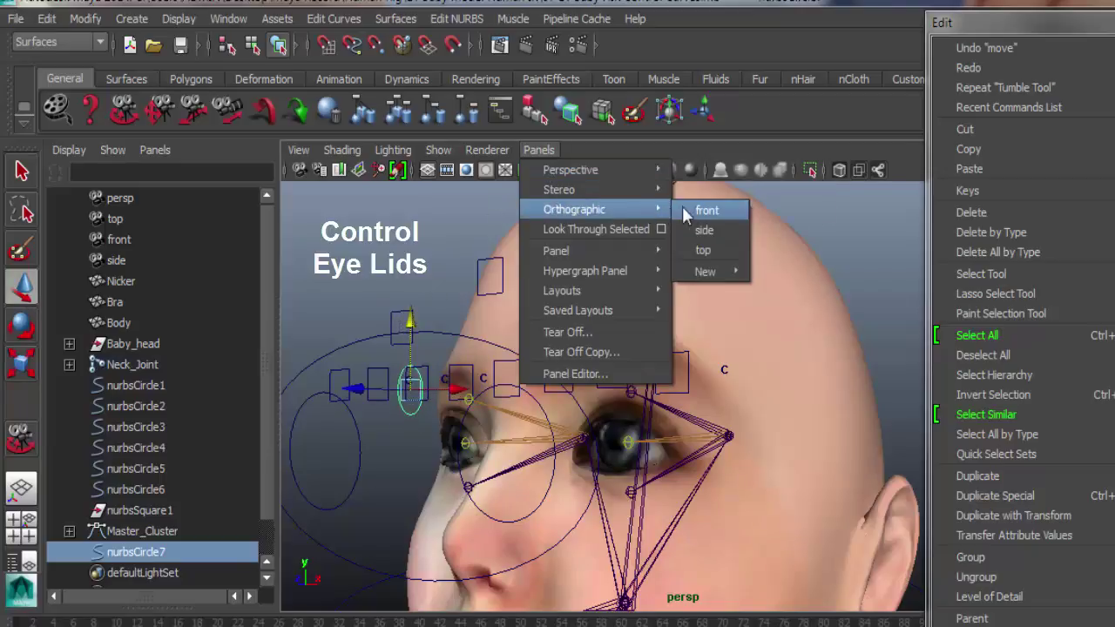
- In front view, duplicate the upper eyelid circle and move the copy below the right eye
{"action": "left_click", "coordinate": [692, 211]}
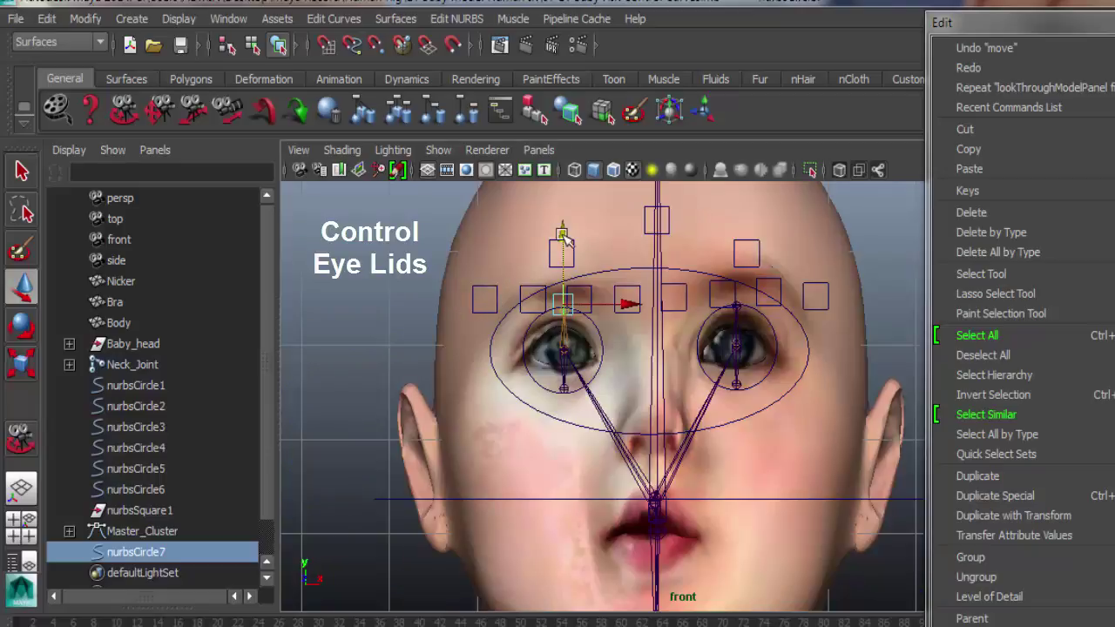
{"action": "left_click_drag", "start_coordinate": [567, 240], "coordinate": [566, 238]}
{"action": "left_click_drag", "start_coordinate": [562, 244], "coordinate": [563, 243]}
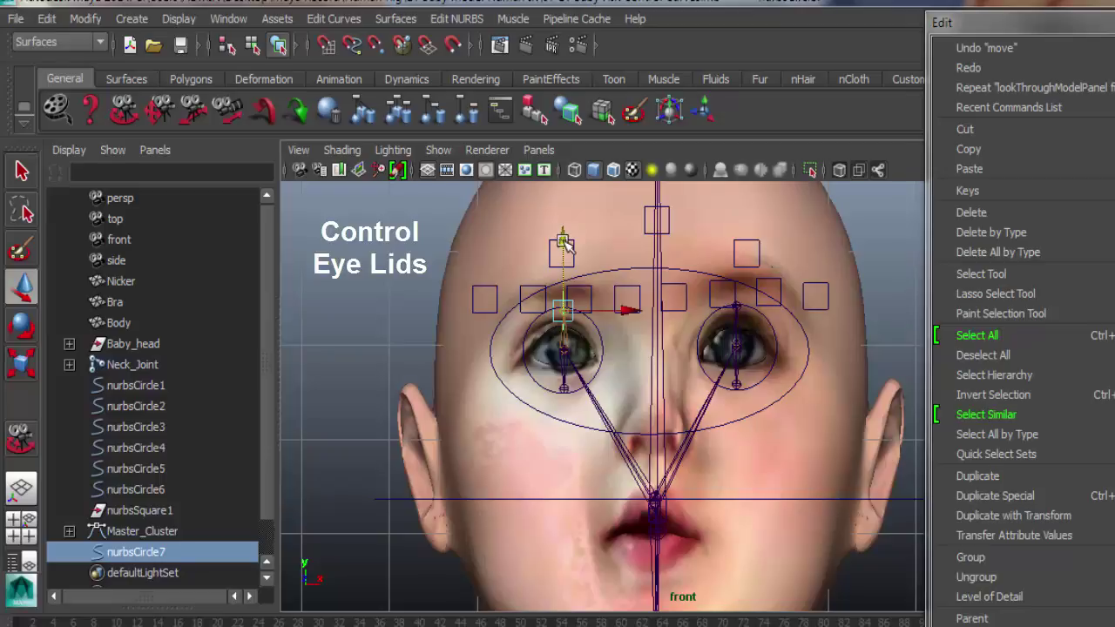
{"action": "left_click", "coordinate": [46, 18]}
{"action": "left_click", "coordinate": [137, 477]}
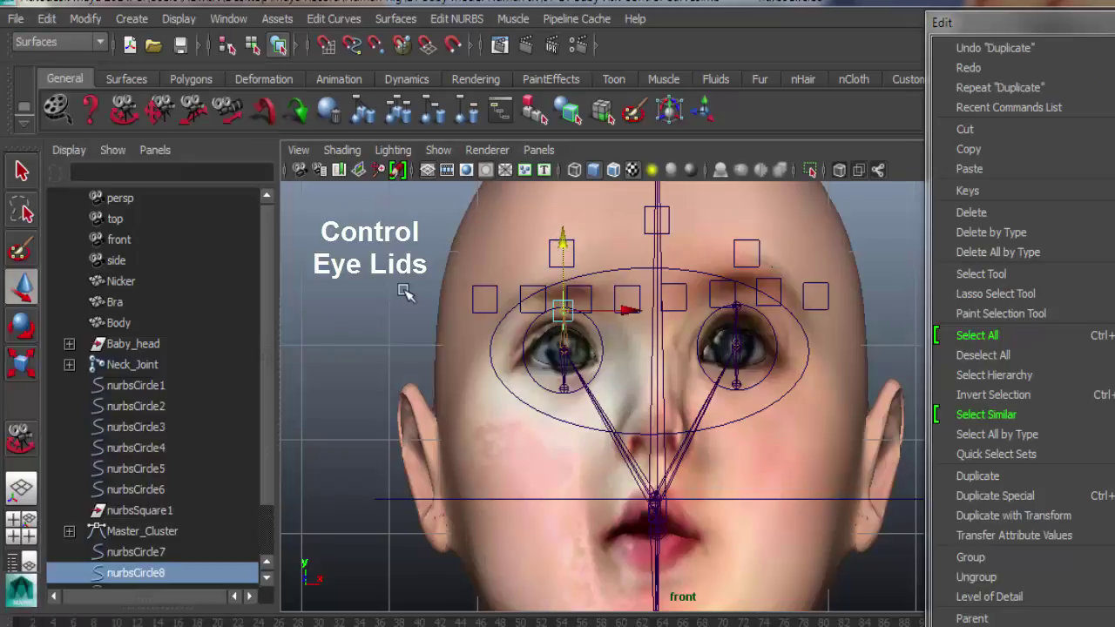
{"action": "left_click_drag", "start_coordinate": [562, 237], "coordinate": [567, 318]}
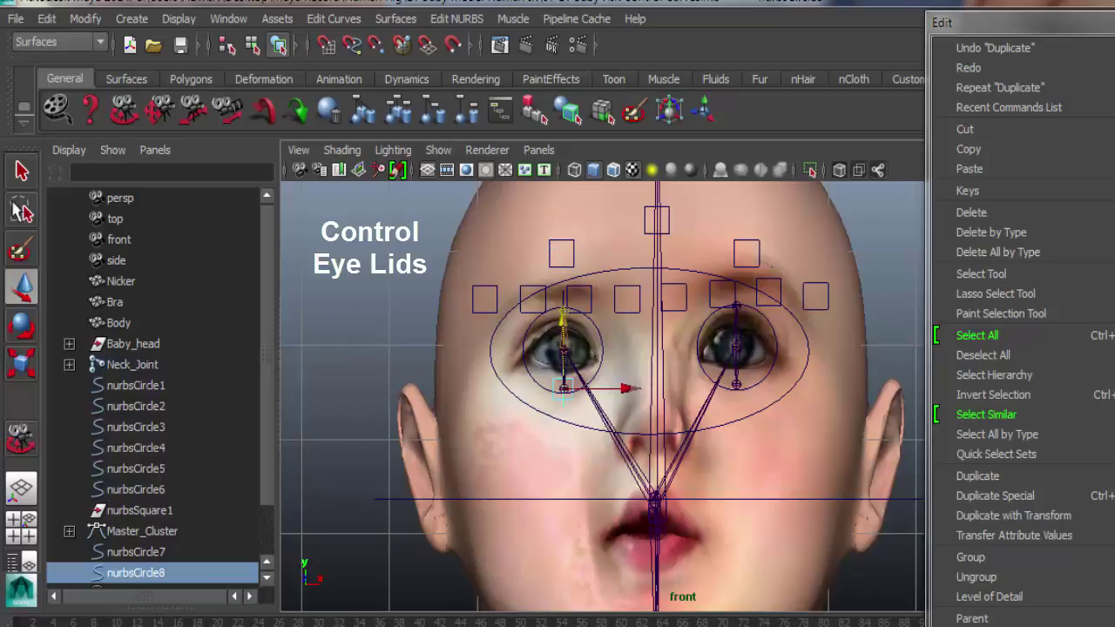
- Duplicate both eyelid circles and move the copied pair over the left eye
{"action": "left_click", "coordinate": [22, 171]}
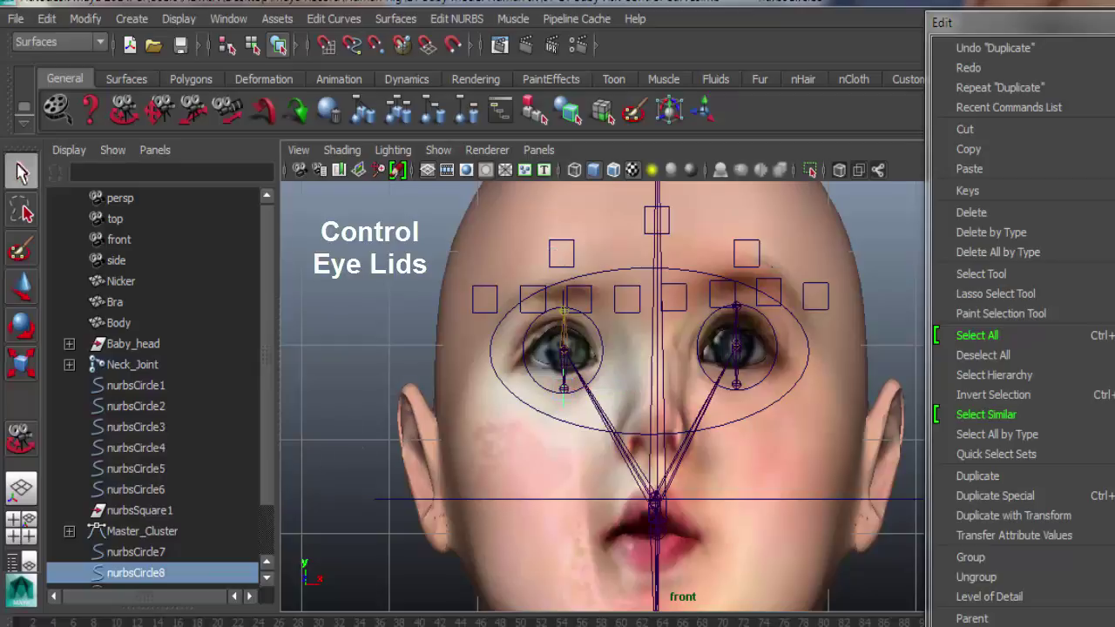
{"action": "left_click", "coordinate": [159, 552], "text": "ctrl"}
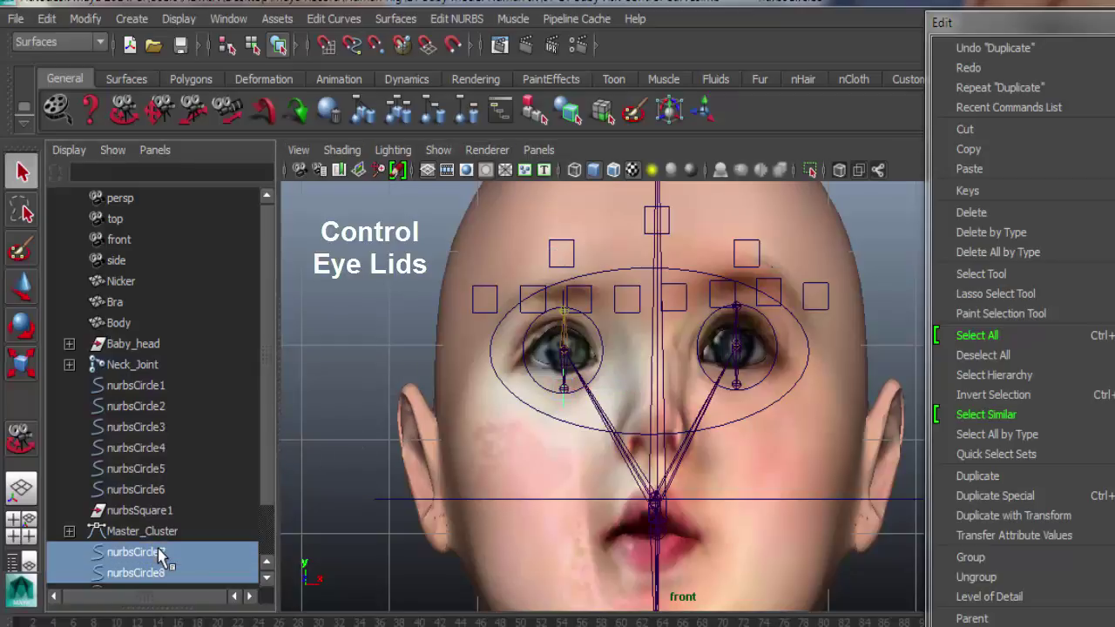
{"action": "left_click", "coordinate": [54, 19]}
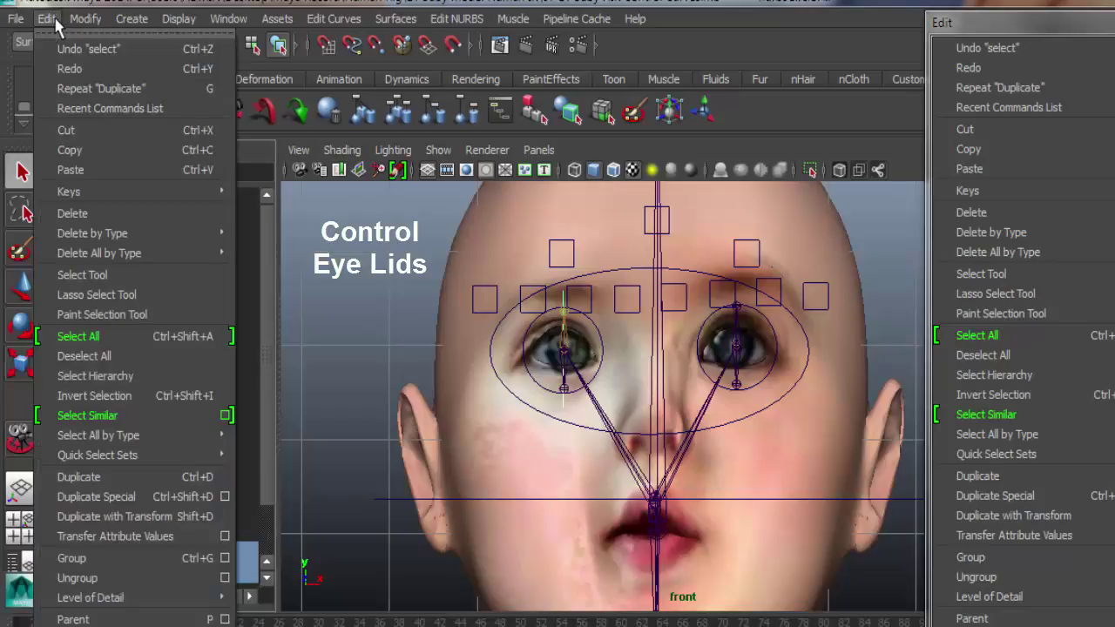
{"action": "left_click", "coordinate": [104, 477]}
{"action": "left_click", "coordinate": [33, 291]}
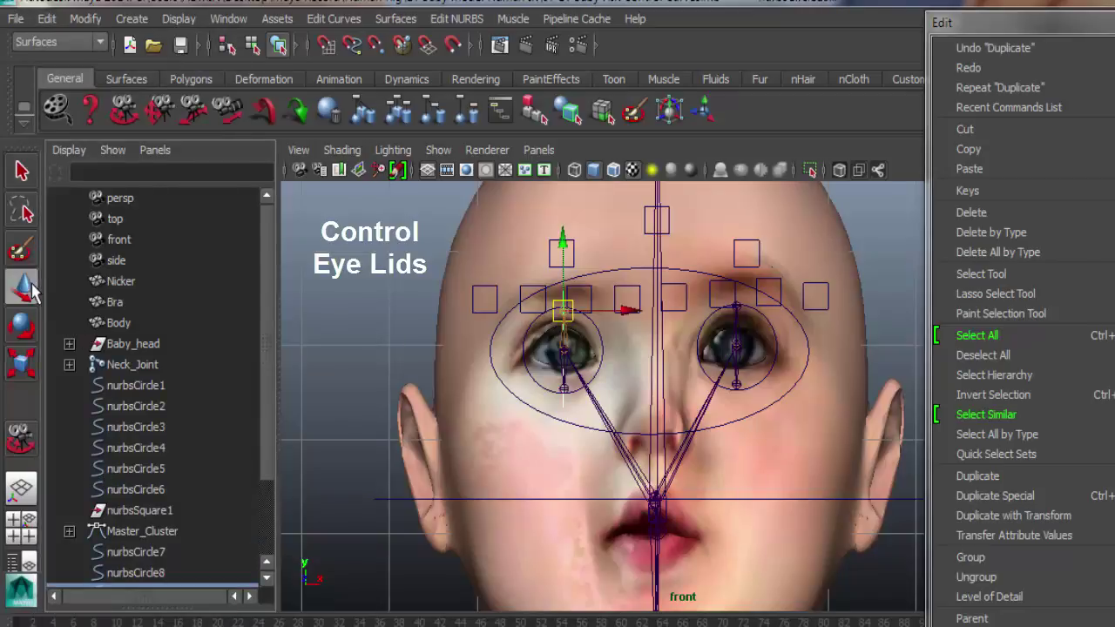
{"action": "left_click_drag", "start_coordinate": [584, 303], "coordinate": [799, 318]}
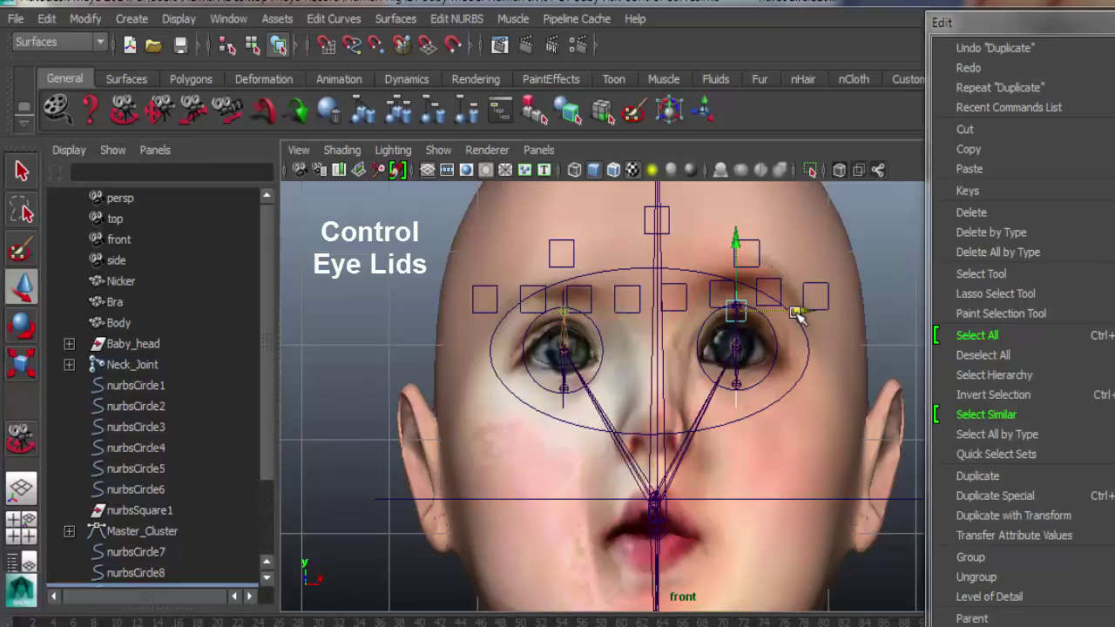
{"action": "left_click", "coordinate": [537, 150]}
{"action": "mouse_move", "coordinate": [571, 170]}
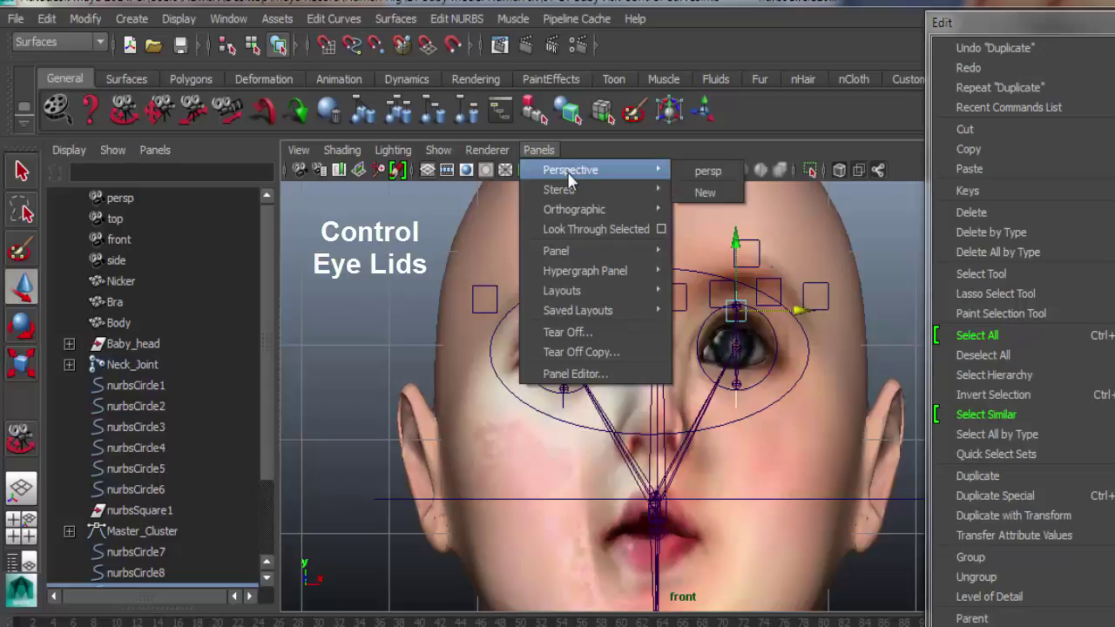
- Rename nurbsCircle10 to Control_Rt_Upper_Eyelid and copy the name
{"action": "left_click", "coordinate": [690, 173]}
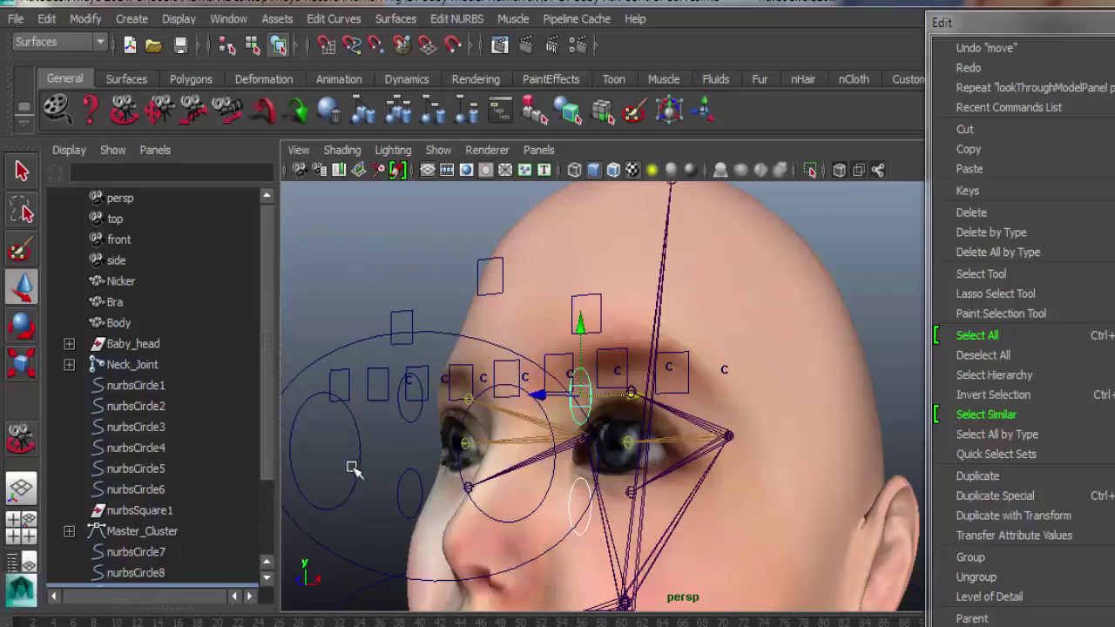
{"action": "left_click_drag", "start_coordinate": [268, 471], "coordinate": [270, 533]}
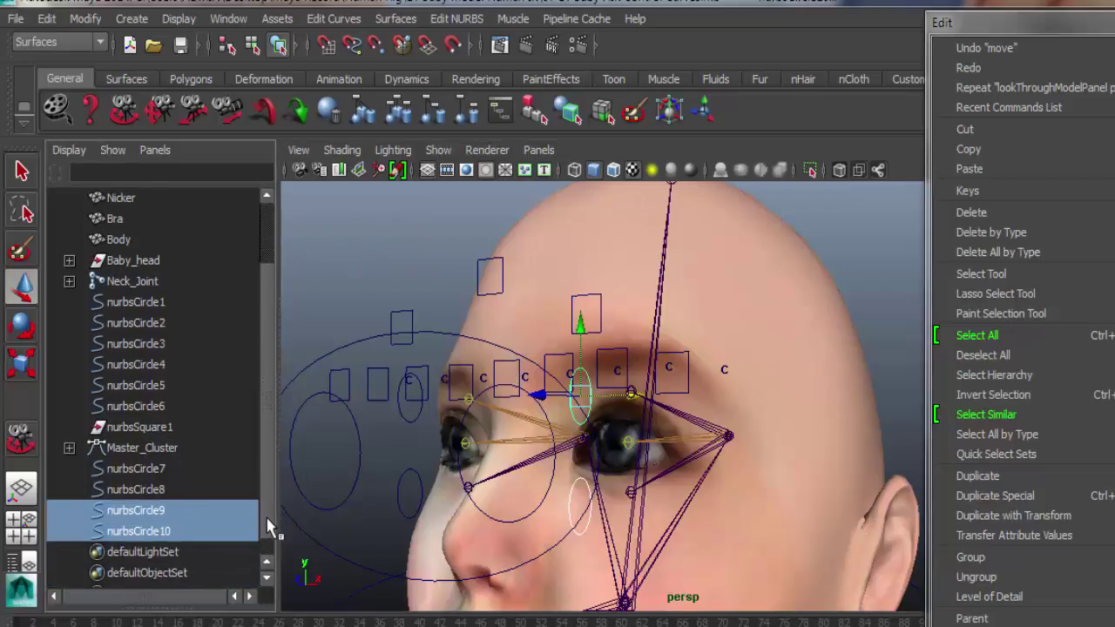
{"action": "left_click", "coordinate": [183, 527]}
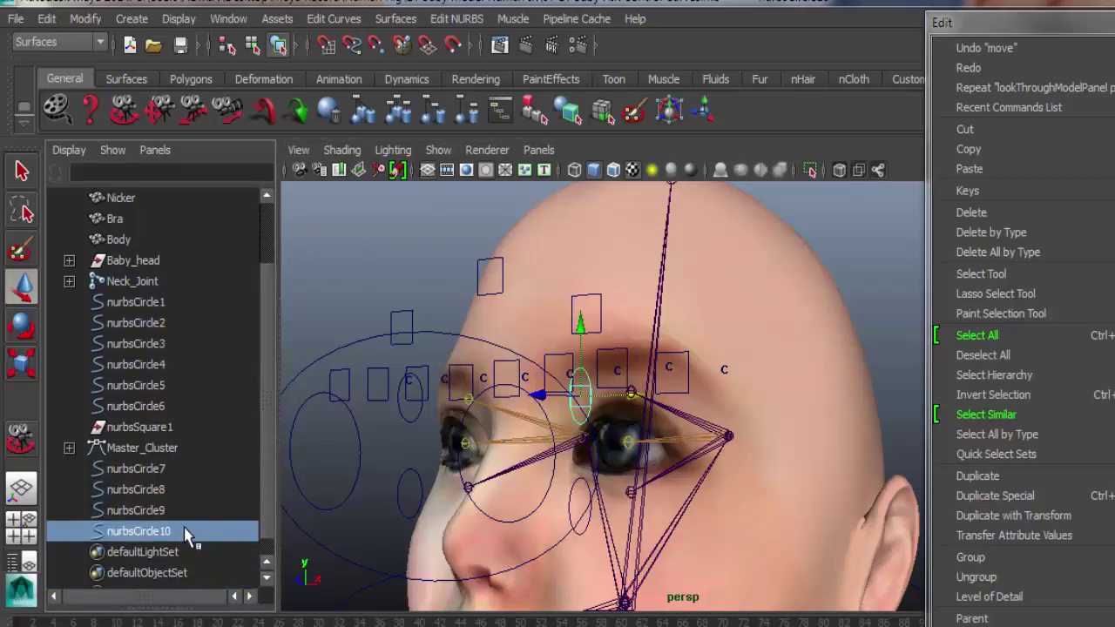
{"action": "double_click", "coordinate": [184, 527]}
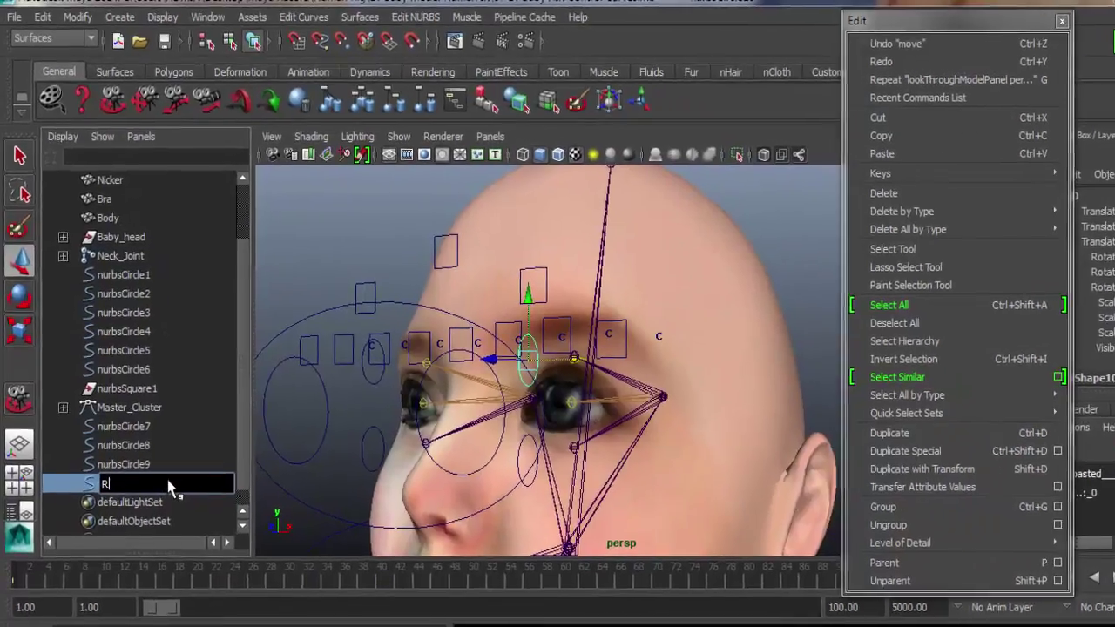
{"action": "type", "text": "Rt Upp"}
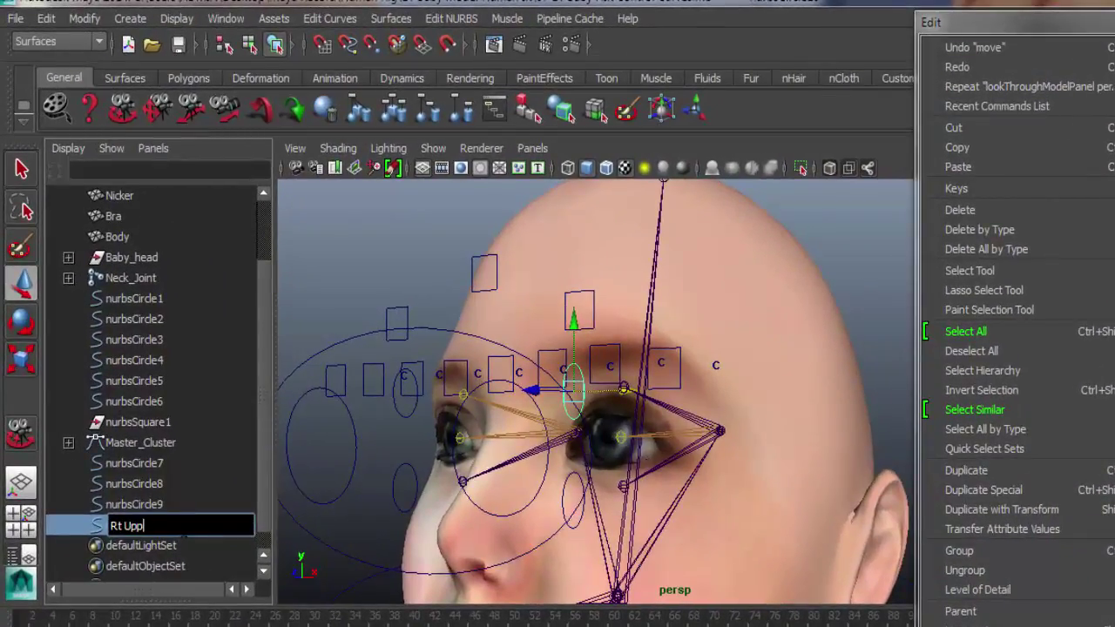
{"action": "type", "text": "er Eyelid"}
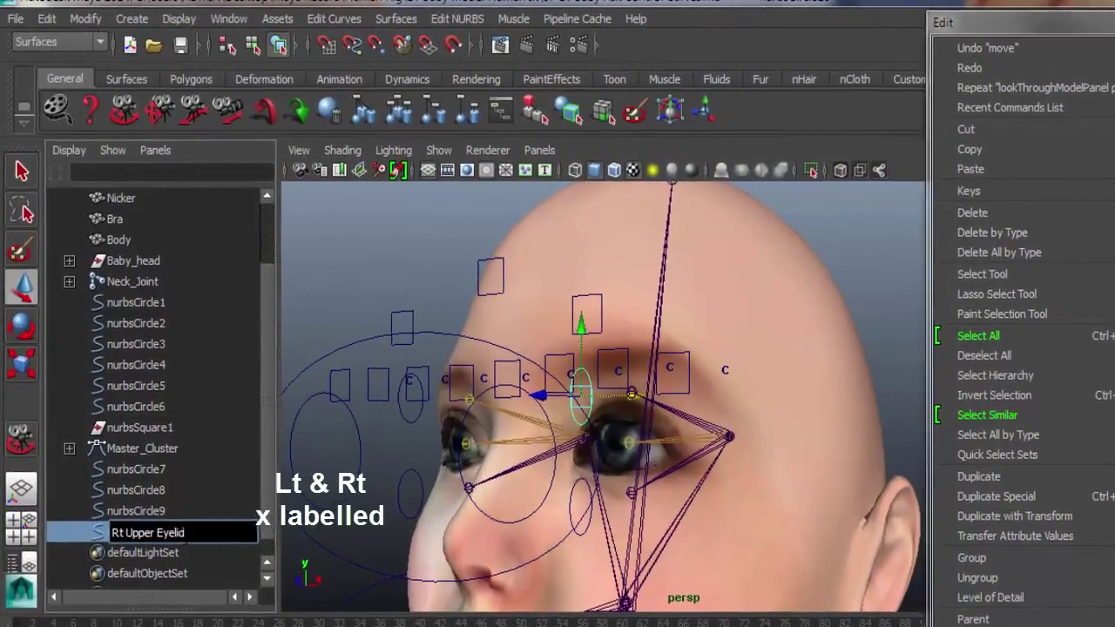
{"action": "type", "text": "Cont"}
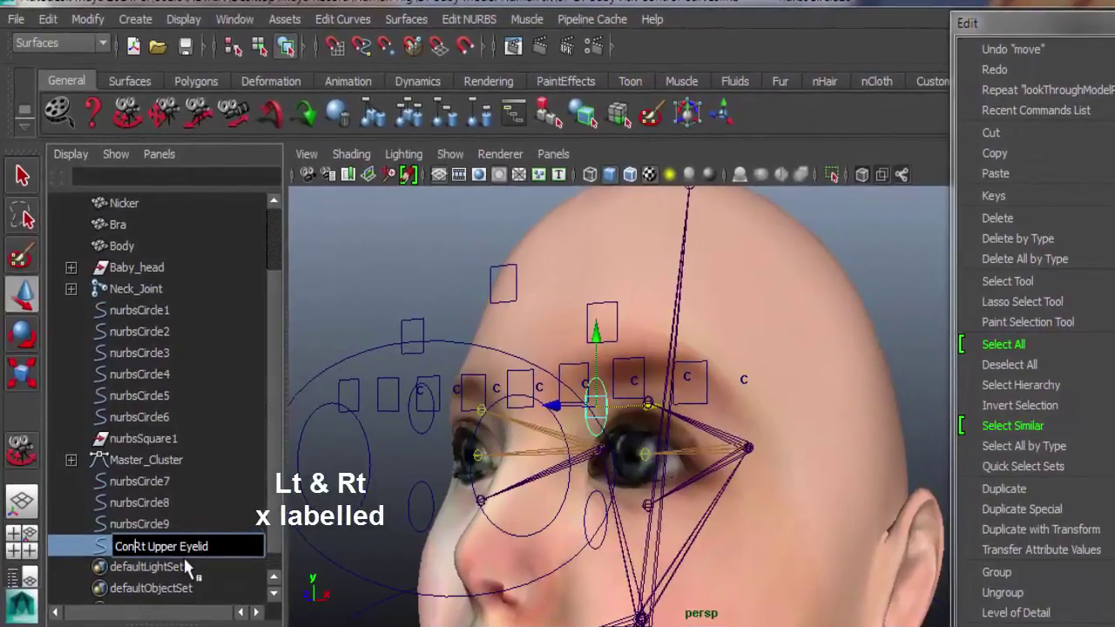
{"action": "type", "text": "rol"}
{"action": "triple_click", "coordinate": [184, 546]}
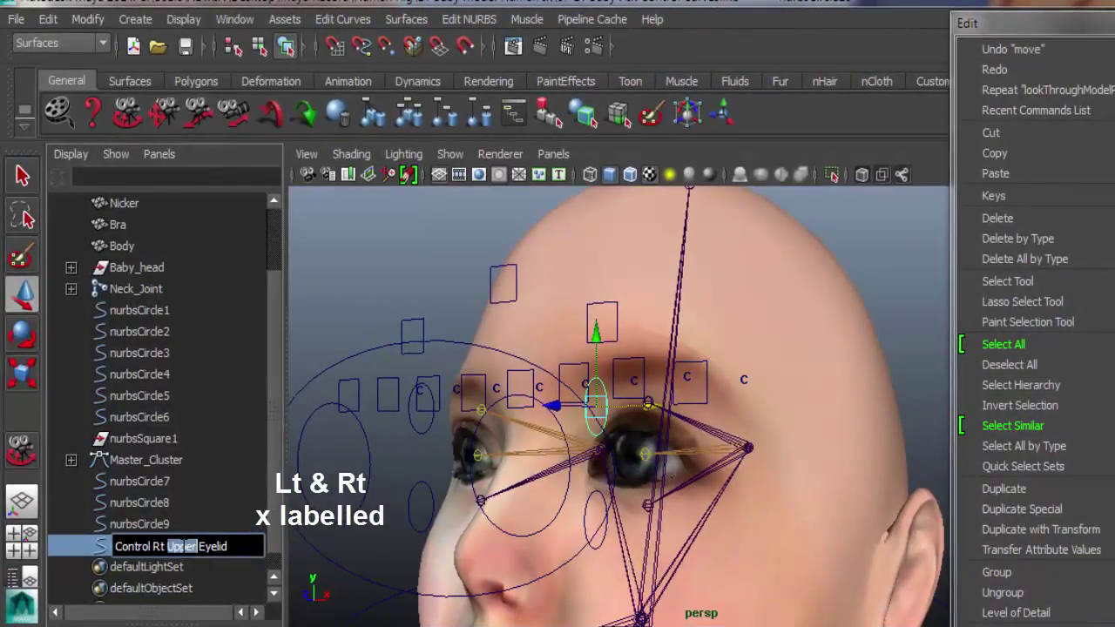
{"action": "right_click", "coordinate": [184, 546]}
{"action": "key", "text": "Escape"}
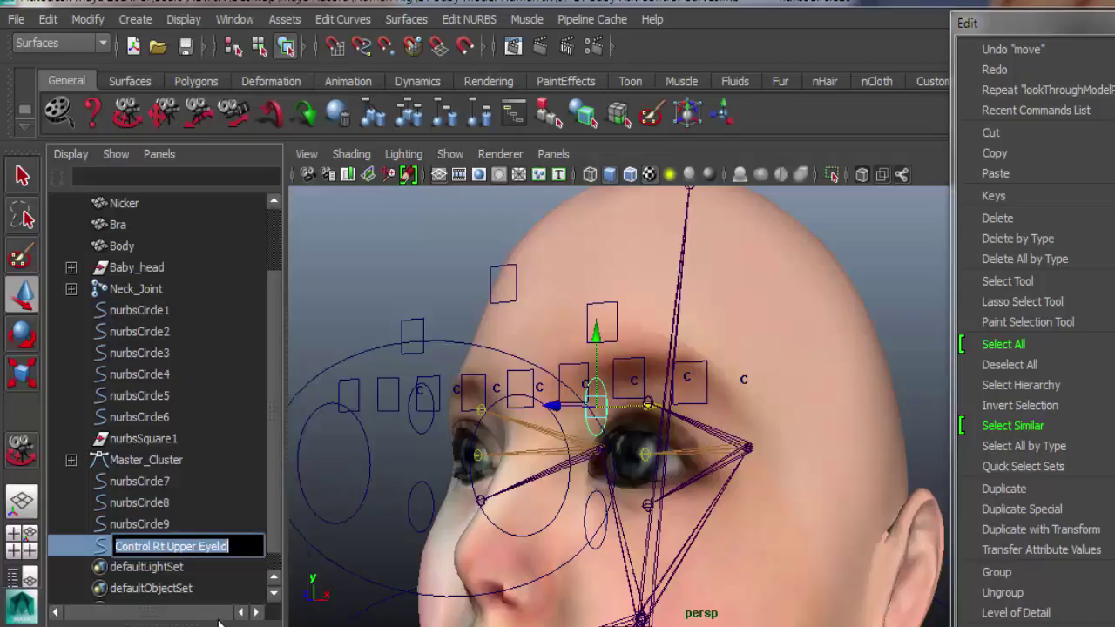
- Rename nurbsCircle9 to Control_Rt_Lower_Eyelid by pasting and editing the copied name
{"action": "left_click", "coordinate": [152, 527]}
{"action": "double_click", "coordinate": [153, 526]}
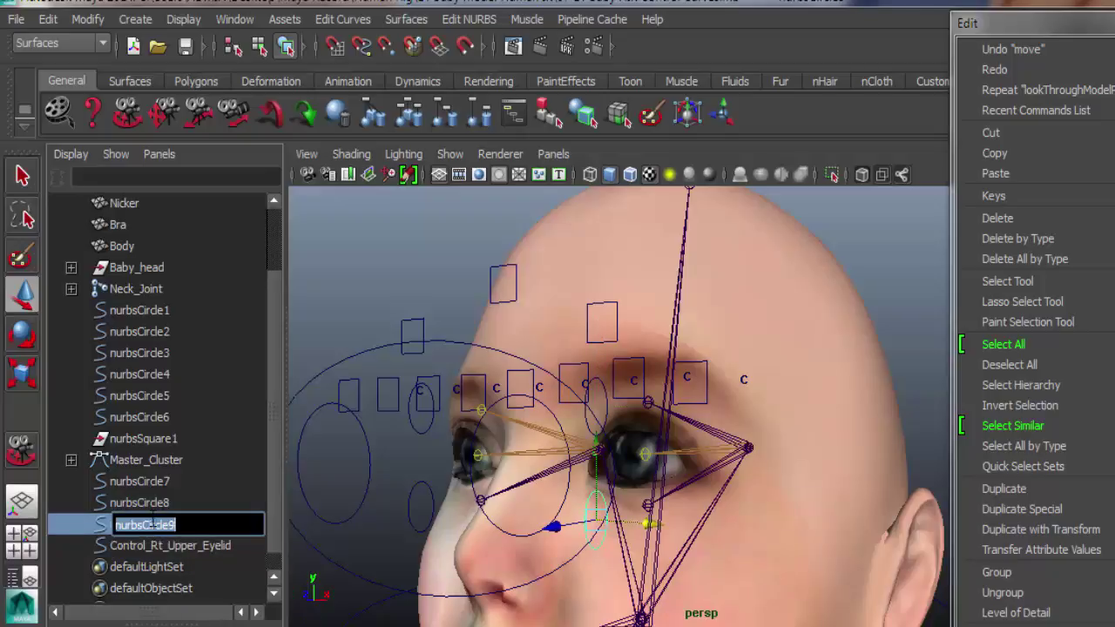
{"action": "right_click", "coordinate": [151, 524]}
{"action": "left_click", "coordinate": [206, 615]}
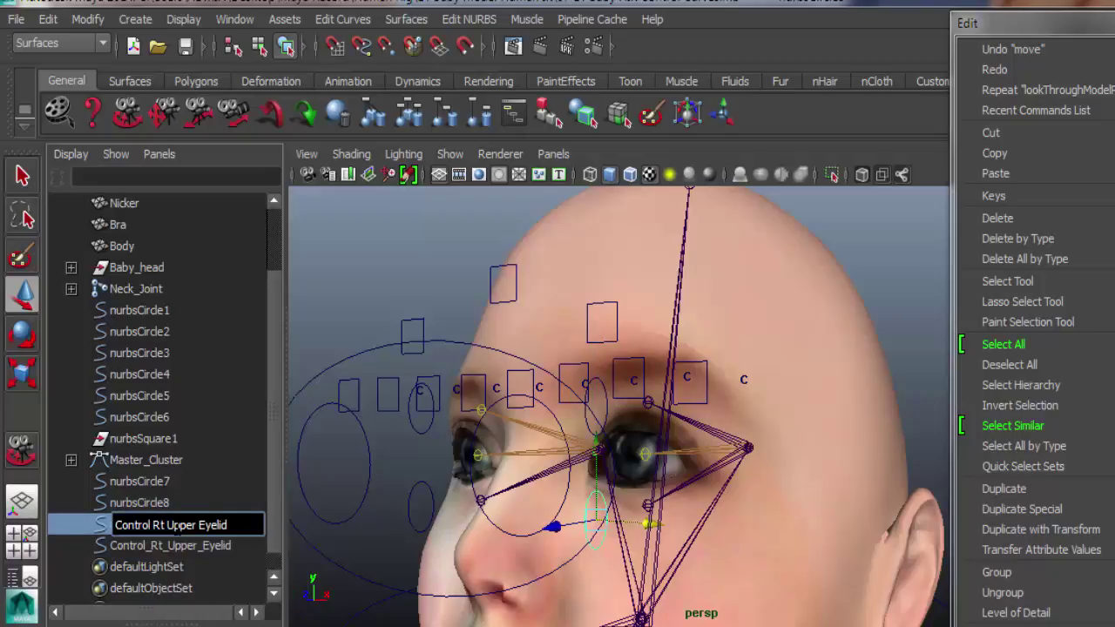
{"action": "double_click", "coordinate": [172, 525]}
{"action": "type", "text": "Low"}
{"action": "type", "text": "er"}
{"action": "left_click", "coordinate": [162, 505]}
- Rename nurbsCircle8 to Control_Lt_Lower_Eyelid
{"action": "double_click", "coordinate": [162, 504]}
{"action": "right_click", "coordinate": [162, 508]}
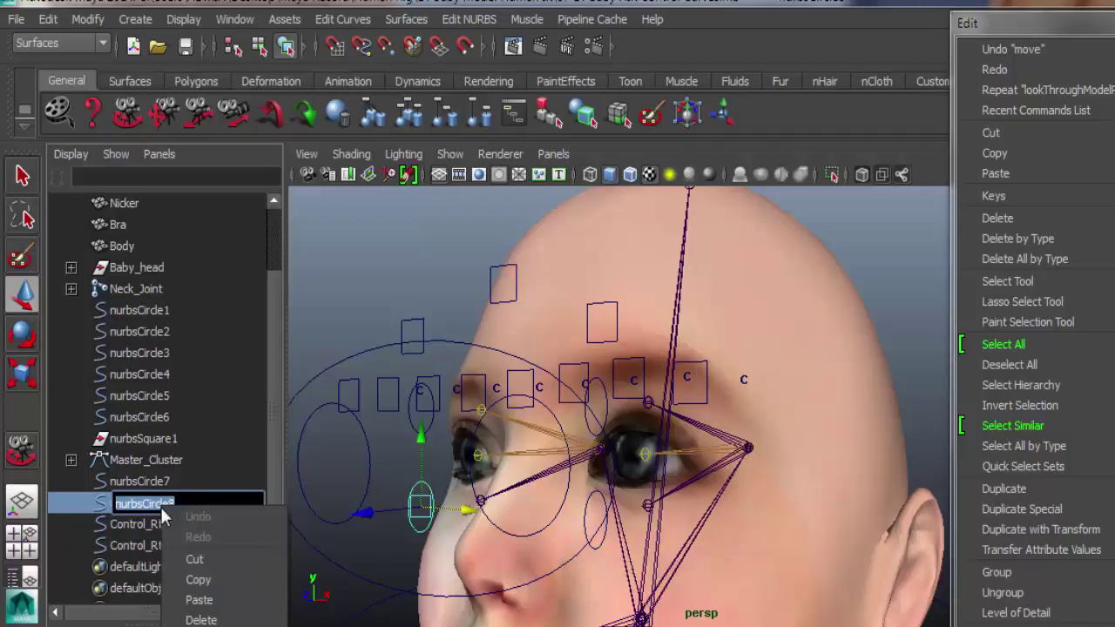
{"action": "left_click", "coordinate": [180, 597]}
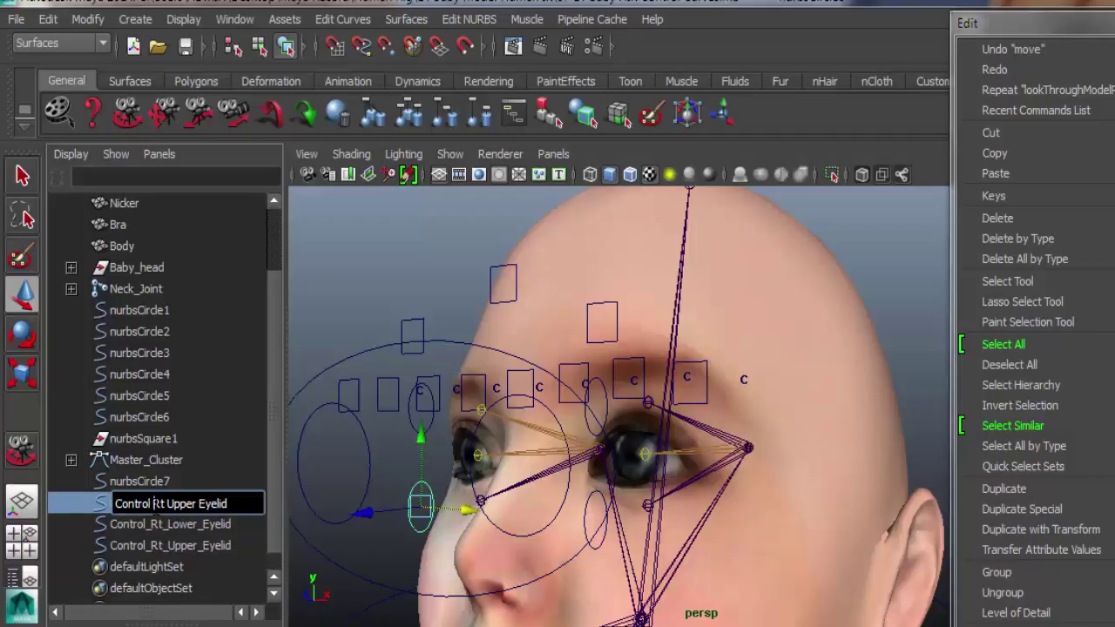
{"action": "type", "text": "L"}
{"action": "key", "text": "Delete"}
{"action": "double_click", "coordinate": [178, 504]}
{"action": "type", "text": "Lo"}
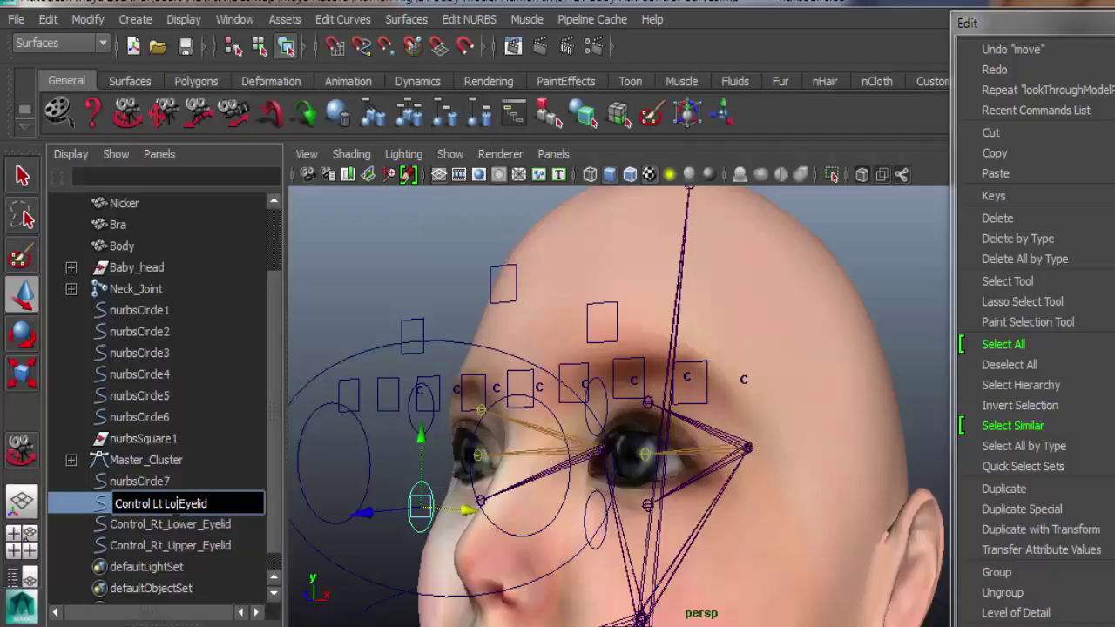
{"action": "type", "text": "wer"}
{"action": "left_click", "coordinate": [163, 481]}
- Rename nurbsCircle7 to Control_Lt_Upper_Eyelid
{"action": "double_click", "coordinate": [163, 482]}
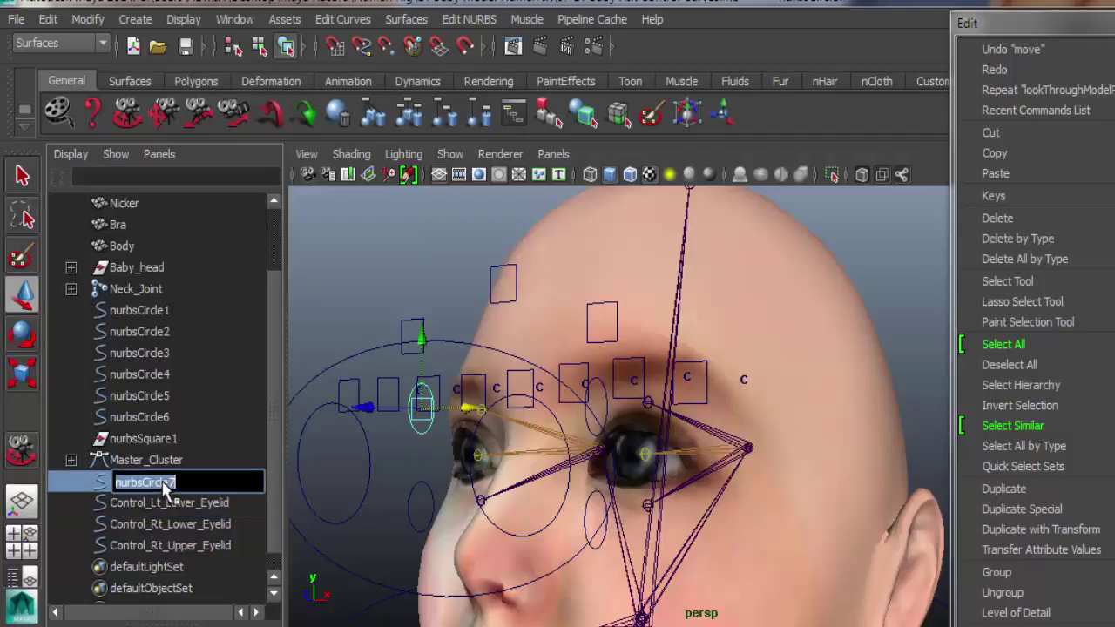
{"action": "right_click", "coordinate": [164, 485]}
{"action": "left_click", "coordinate": [194, 574]}
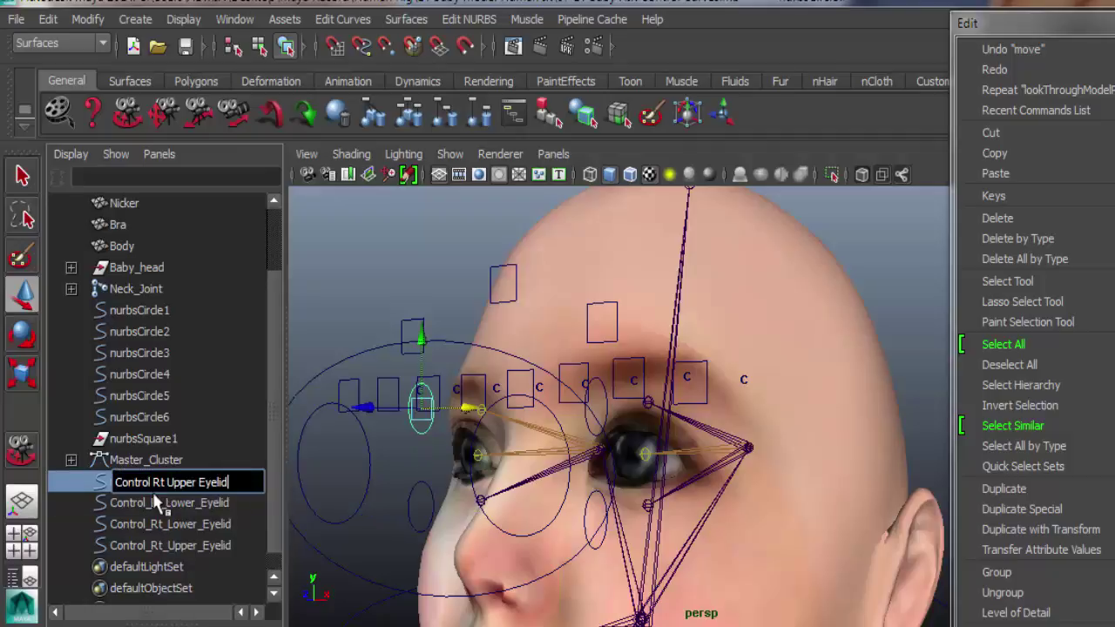
{"action": "left_click_drag", "start_coordinate": [154, 482], "coordinate": [160, 482]}
{"action": "type", "text": "L"}
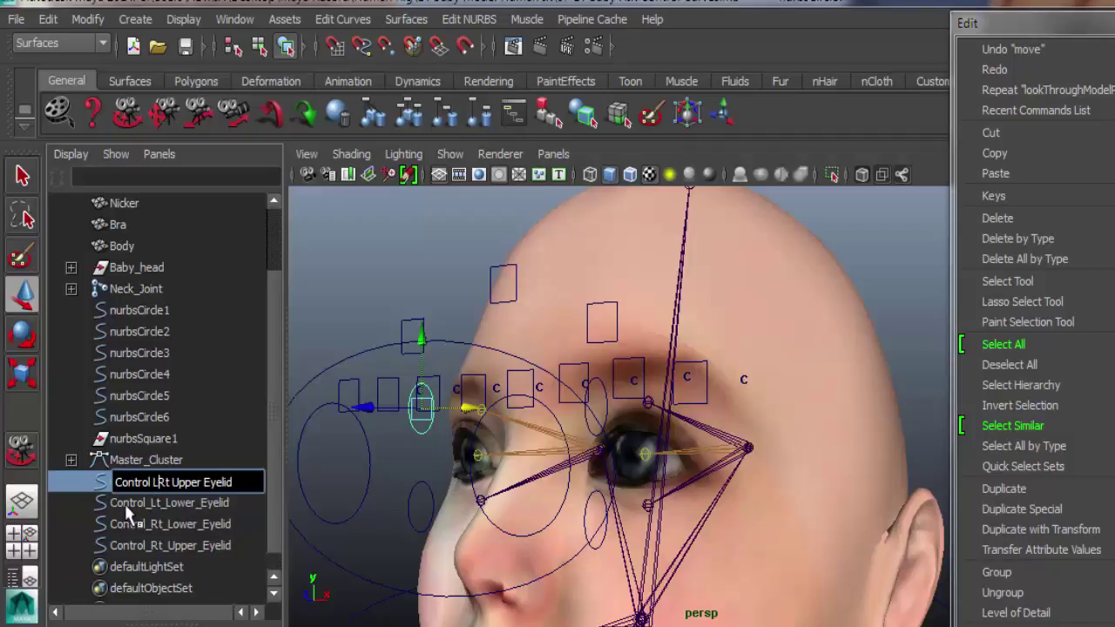
{"action": "key", "text": "Return"}
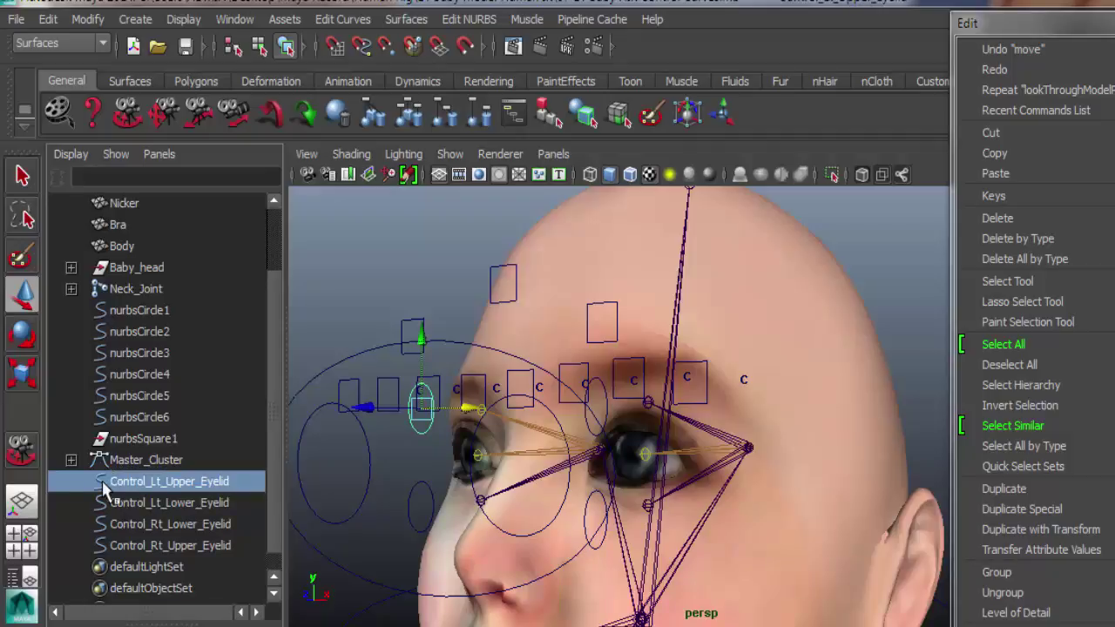
{"action": "left_click", "coordinate": [325, 514]}
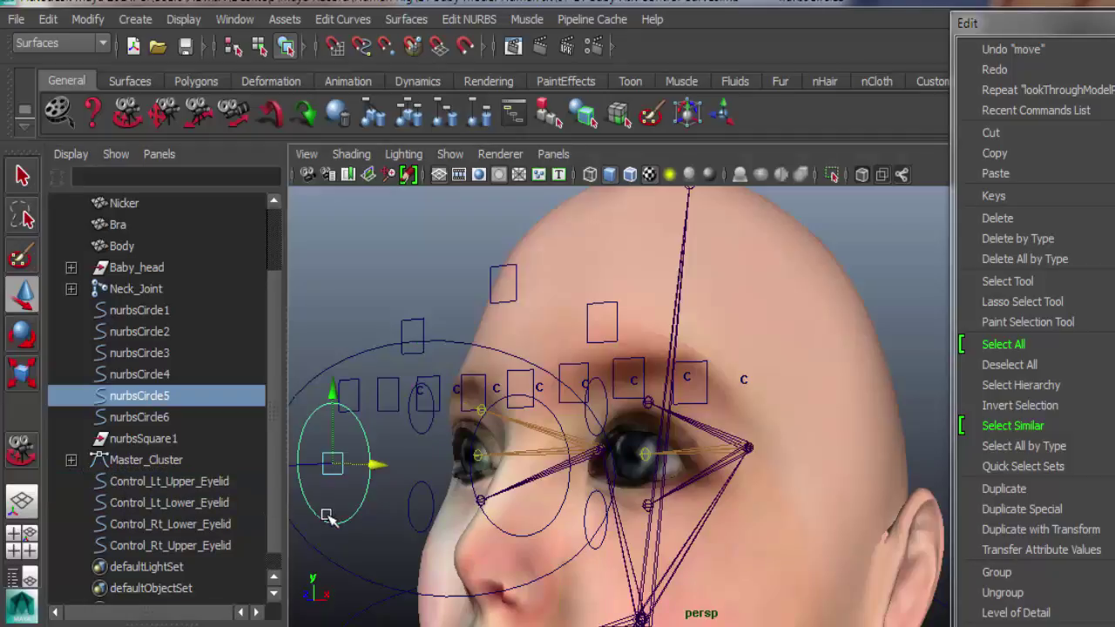
- Rename nurbsCircle5 to Control_Rt_Eye and copy the name
{"action": "double_click", "coordinate": [178, 395]}
{"action": "type", "text": "Cont"}
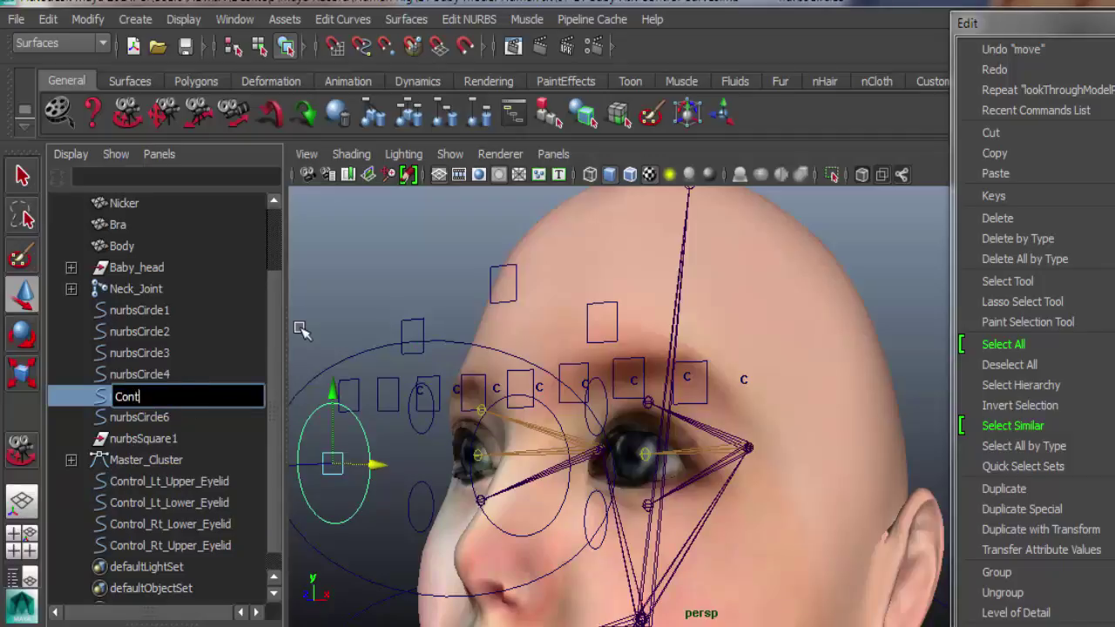
{"action": "type", "text": "rol_Rt_Eye"}
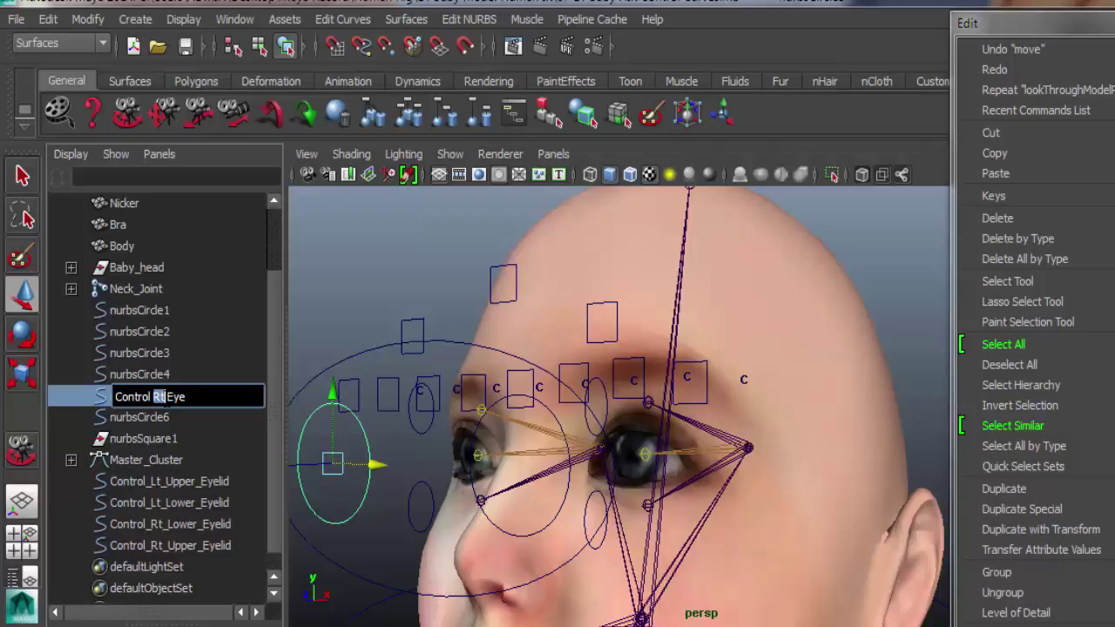
{"action": "double_click", "coordinate": [159, 396]}
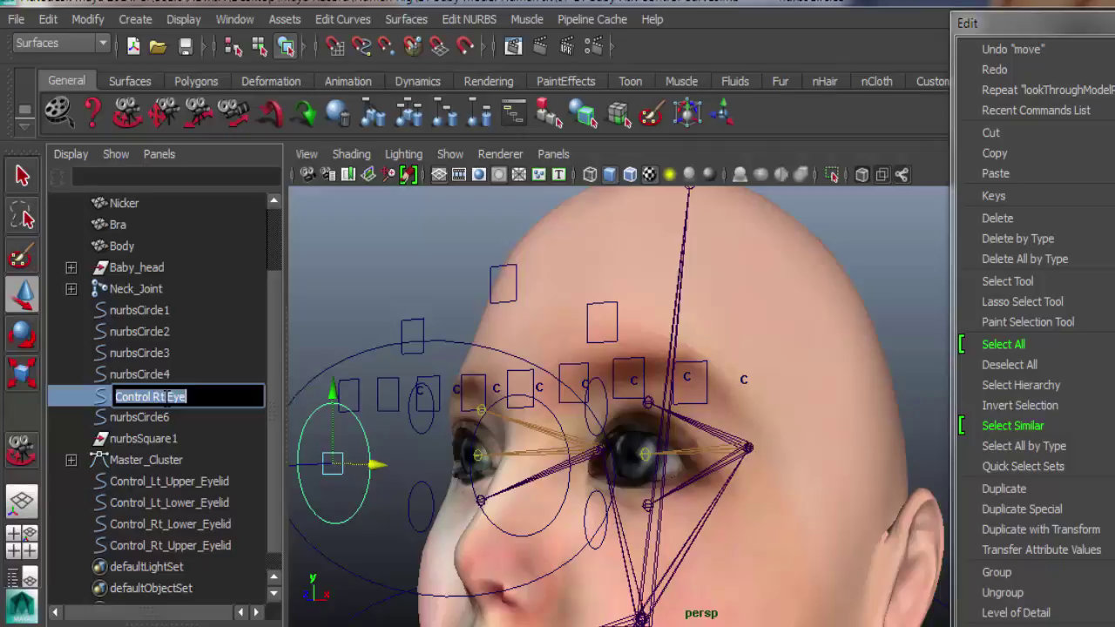
{"action": "right_click", "coordinate": [163, 397]}
{"action": "left_click", "coordinate": [205, 472]}
- Rename nurbsCircle4 to Control_Lt_Eye using the pasted name
{"action": "left_click", "coordinate": [166, 370]}
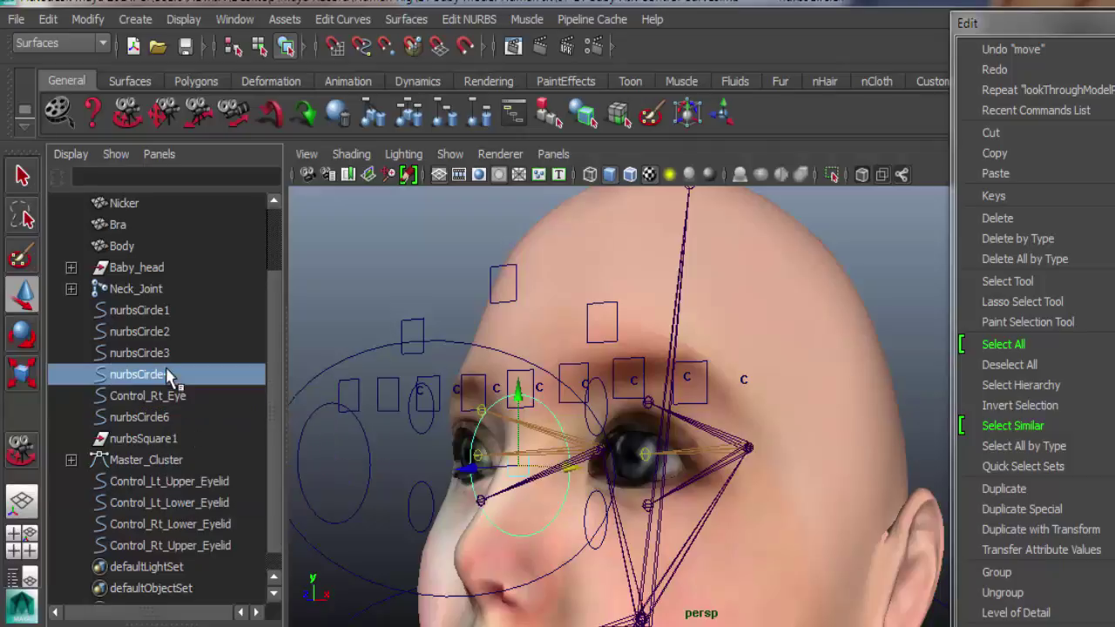
{"action": "double_click", "coordinate": [166, 371]}
{"action": "right_click", "coordinate": [166, 370]}
{"action": "left_click", "coordinate": [205, 464]}
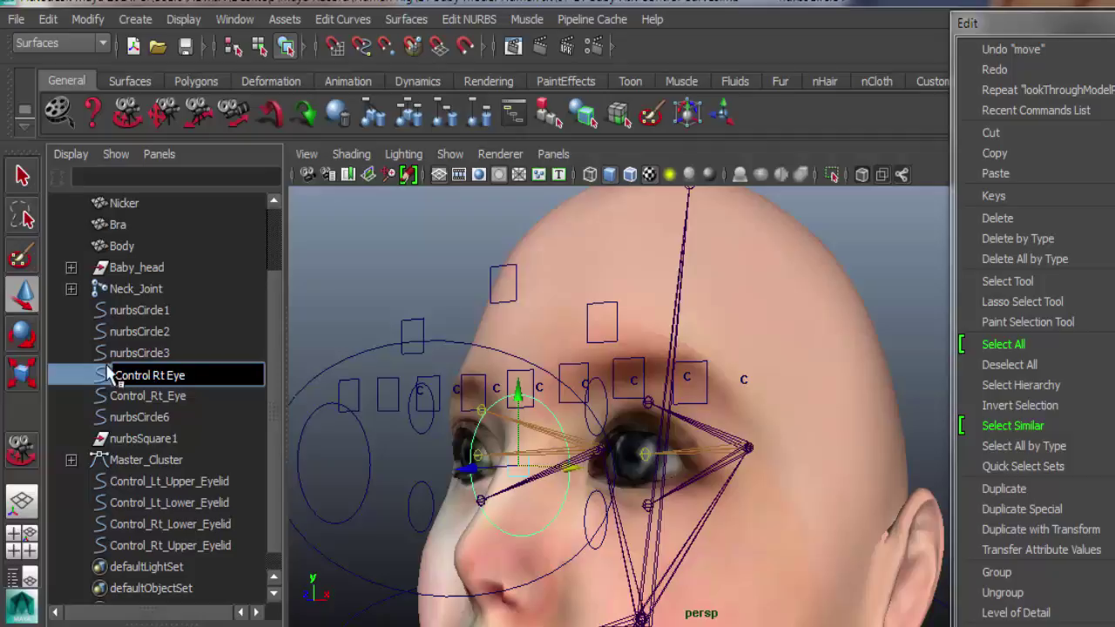
{"action": "type", "text": "L"}
{"action": "key", "text": "Return"}
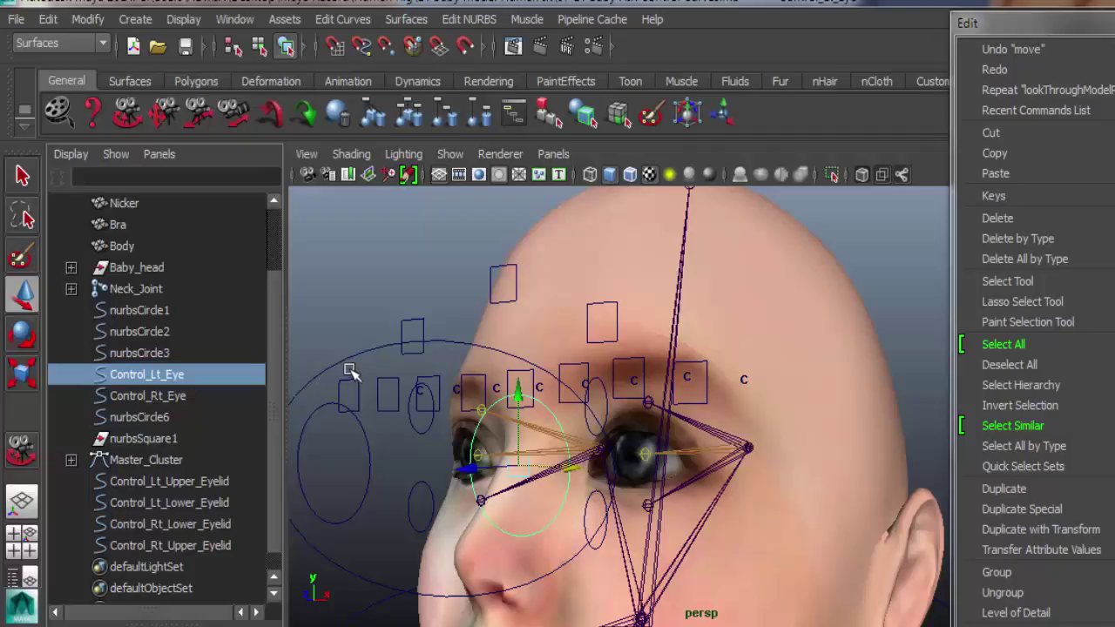
- Rename the large circle around both eyes, nurbsCircle6, to Control_Master_Eye
{"action": "left_click", "coordinate": [183, 417]}
{"action": "double_click", "coordinate": [183, 417]}
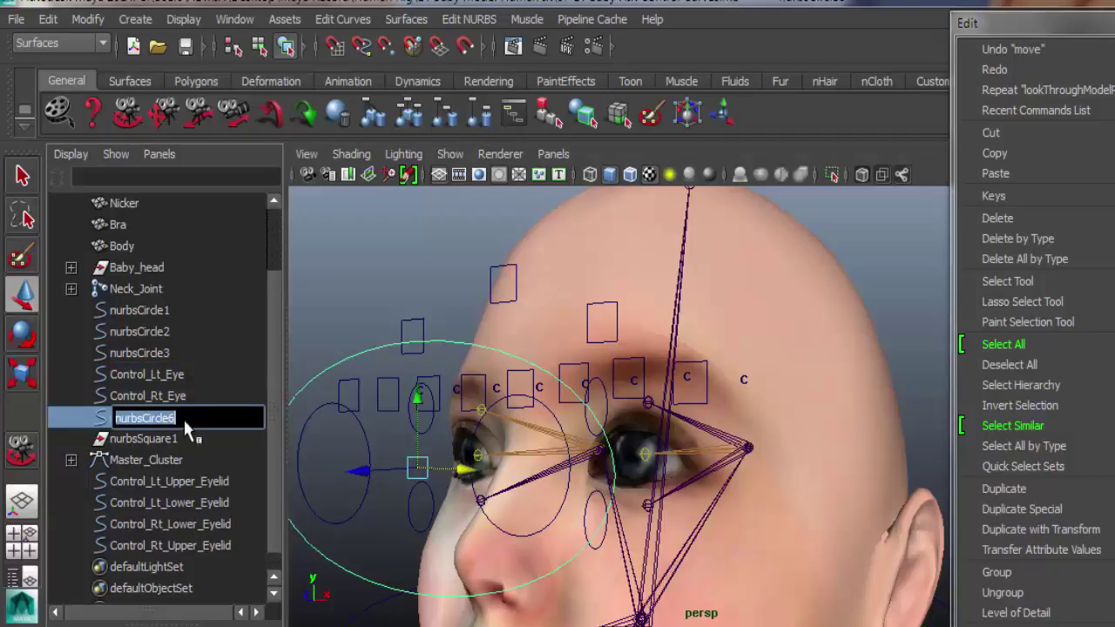
{"action": "right_click", "coordinate": [183, 417]}
{"action": "left_click", "coordinate": [218, 520]}
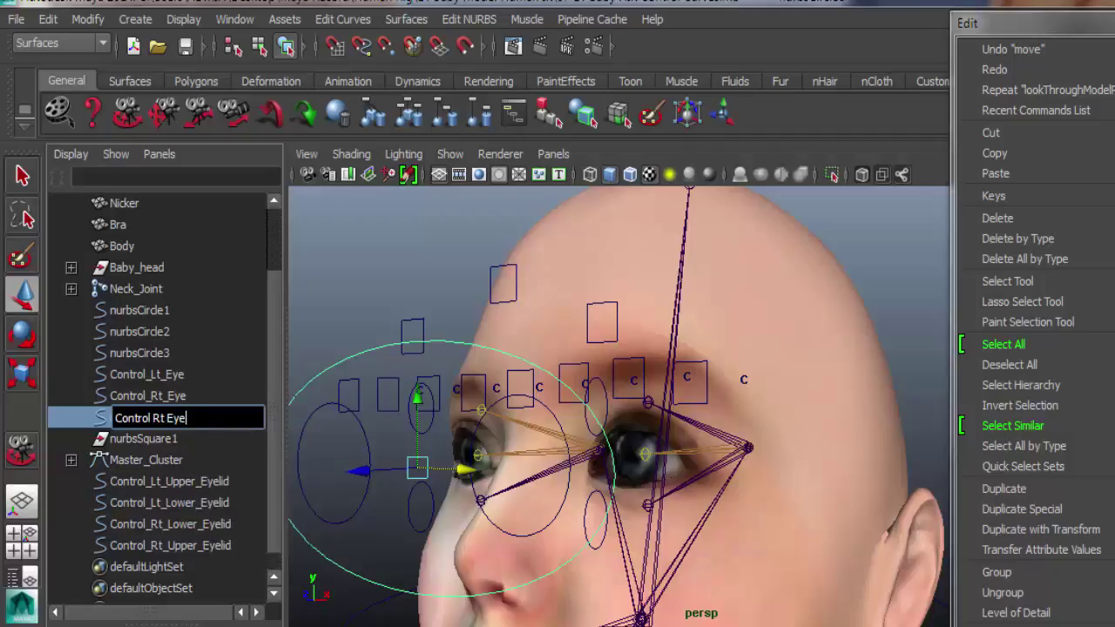
{"action": "type", "text": "Mas"}
{"action": "type", "text": "ter"}
{"action": "key", "text": "Return"}
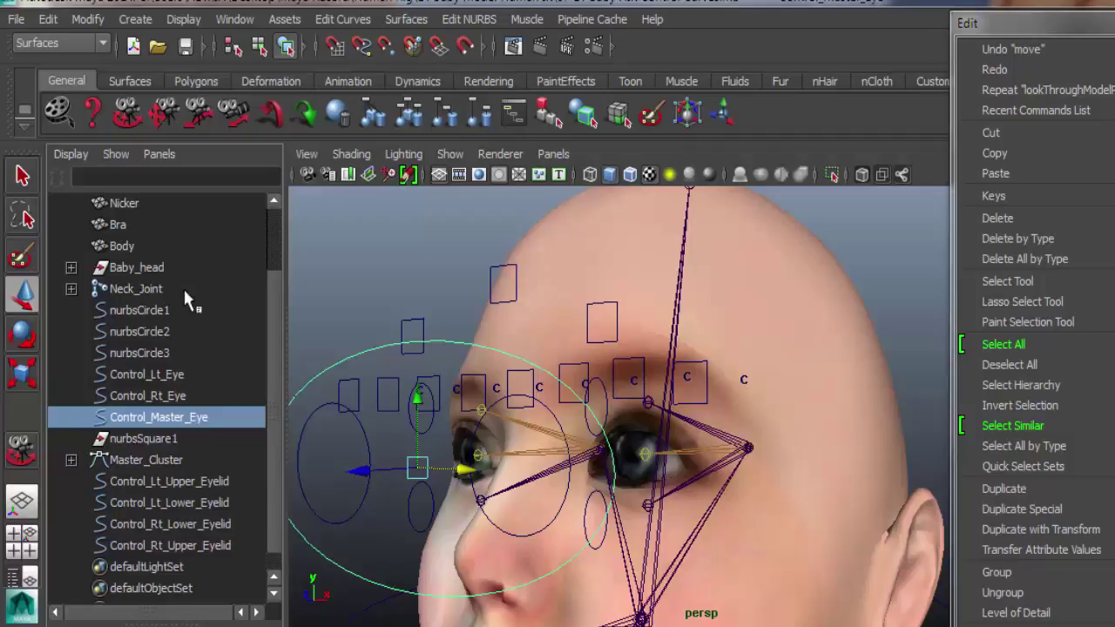
- Rename the mouth-level circle nurbsCircle1 to Control_Head and chin circle nurbsCircle3 to Control_Lower_Jaw
{"action": "left_click", "coordinate": [159, 115]}
{"action": "left_click_drag", "start_coordinate": [522, 567], "coordinate": [543, 293]}
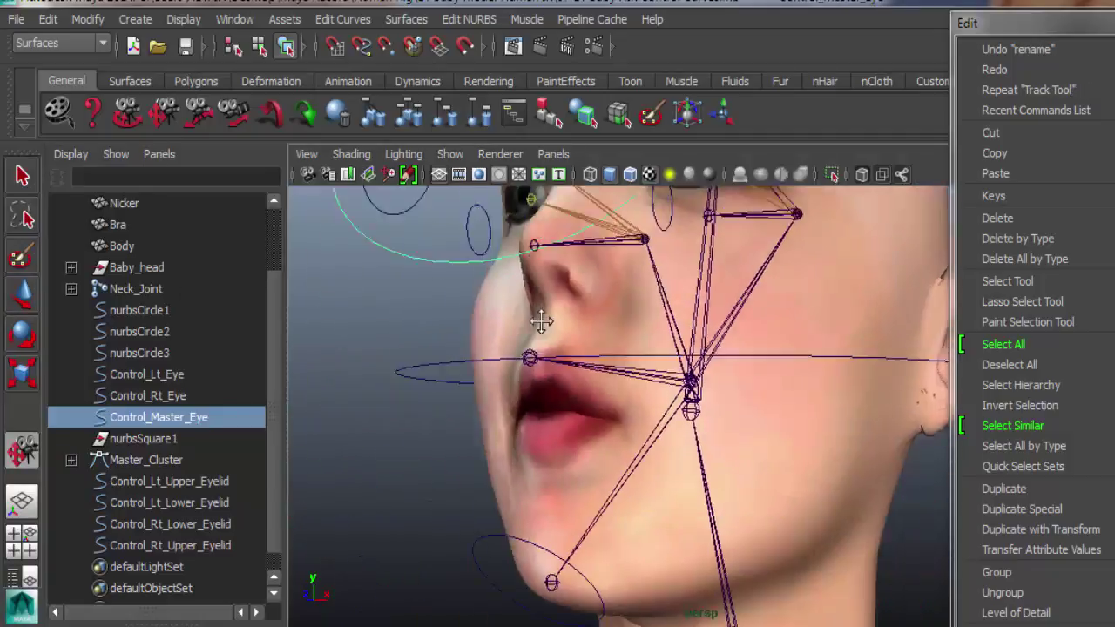
{"action": "key", "text": "q"}
{"action": "left_click", "coordinate": [233, 308]}
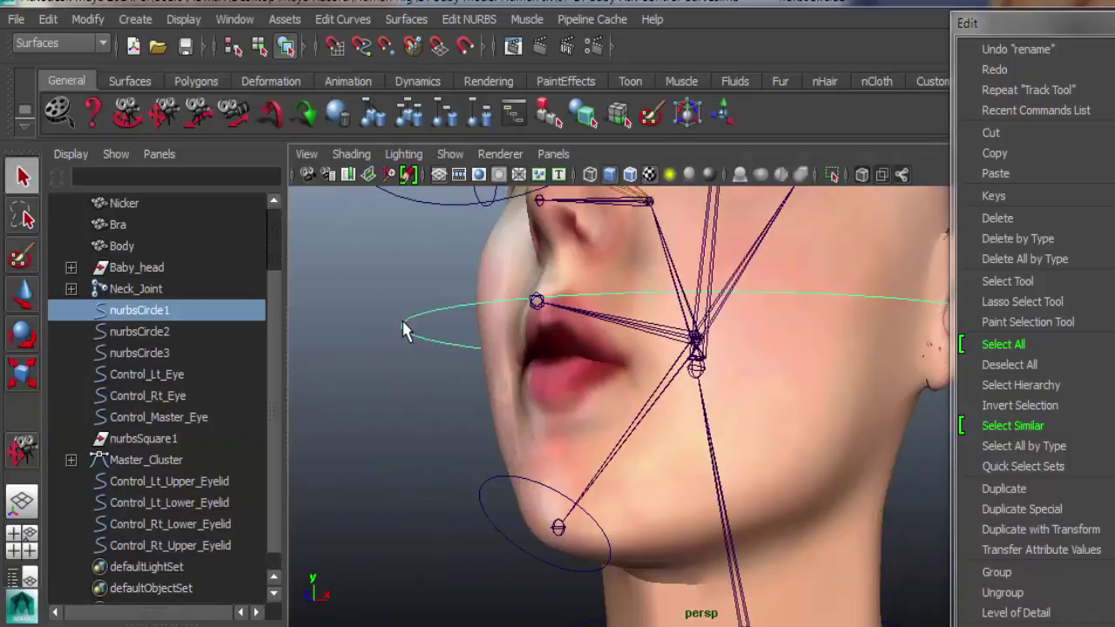
{"action": "double_click", "coordinate": [233, 308]}
{"action": "type", "text": "C"}
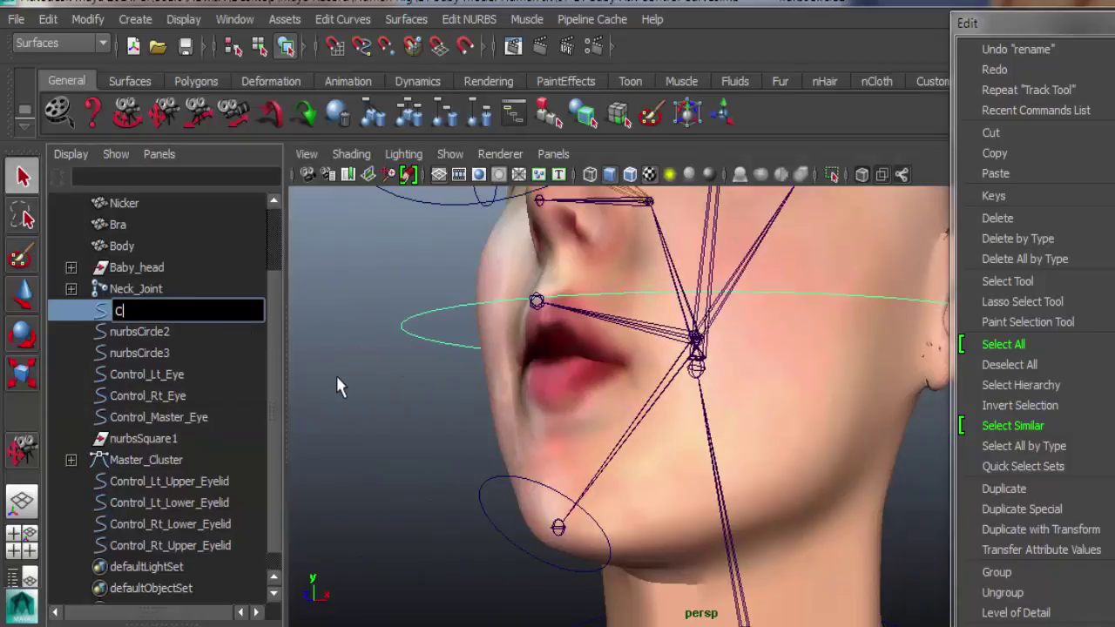
{"action": "type", "text": "ead"}
{"action": "left_click", "coordinate": [477, 497]}
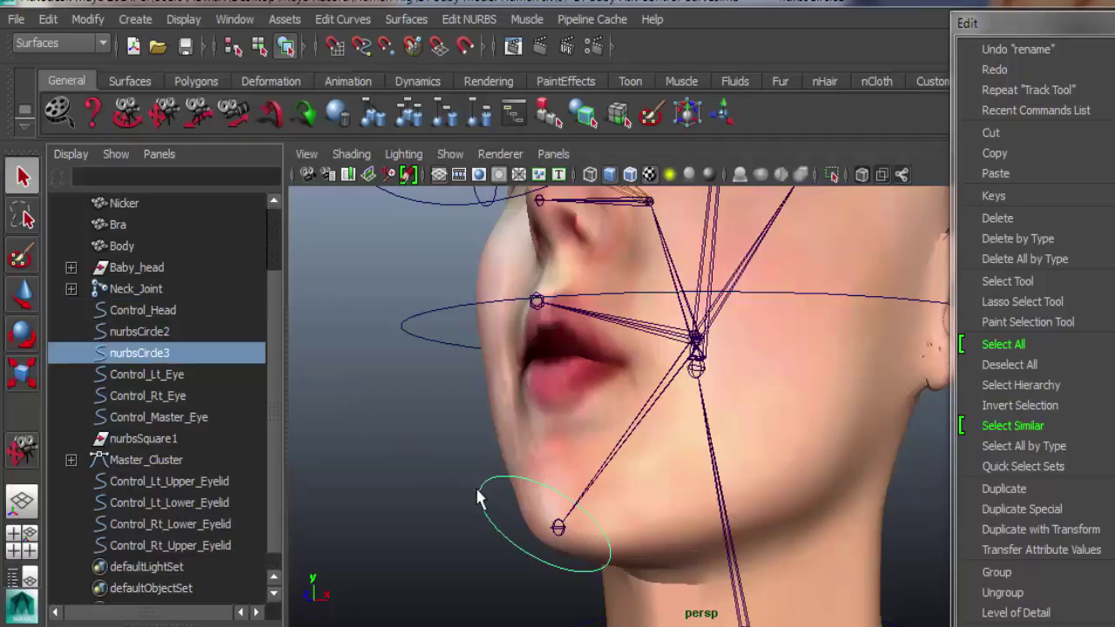
{"action": "double_click", "coordinate": [167, 353]}
{"action": "type", "text": "Contro"}
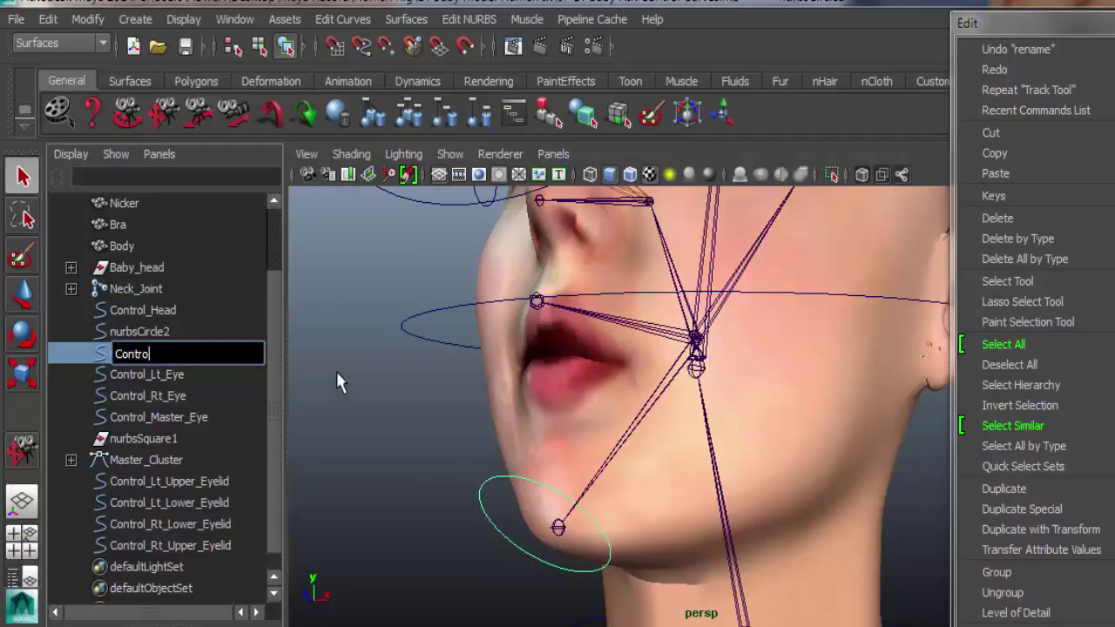
{"action": "type", "text": "l Lower Jaw"}
{"action": "left_click", "coordinate": [336, 364]}
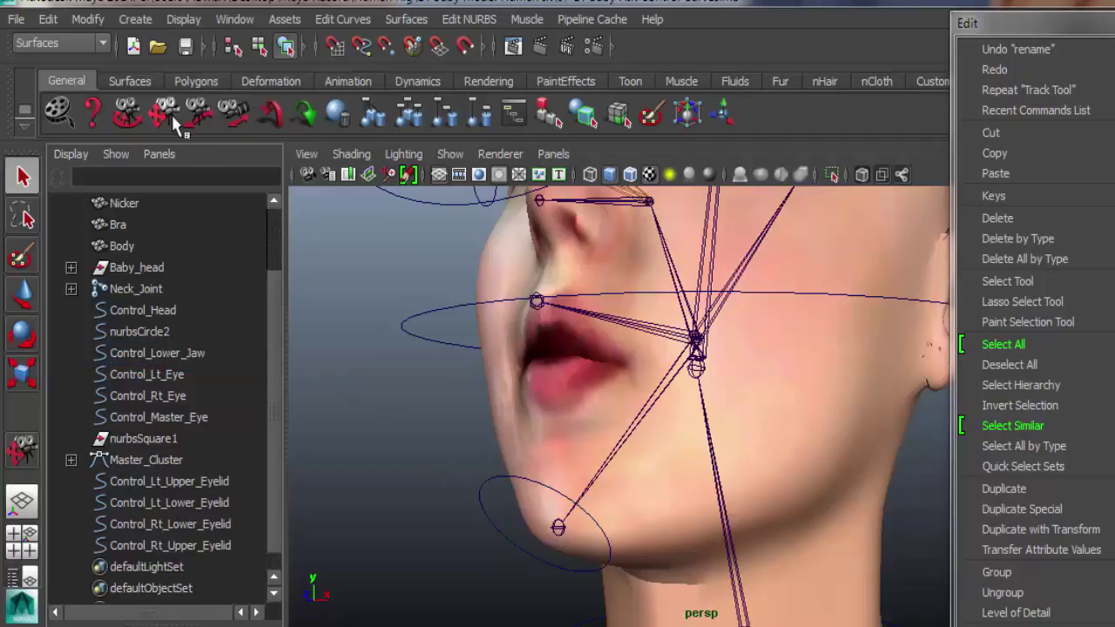
- Select the neck circle nurbsCircle2 and start renaming it Control Neck
{"action": "key", "text": "w"}
{"action": "left_click", "coordinate": [510, 500]}
{"action": "middle_click_drag", "start_coordinate": [510, 500], "coordinate": [509, 329], "text": "alt"}
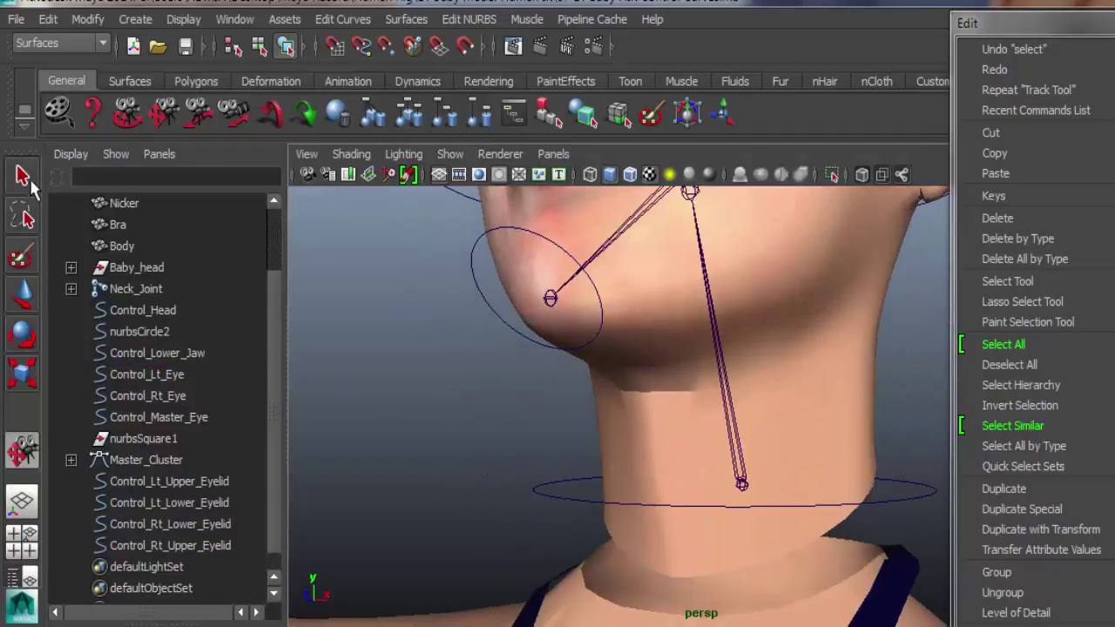
{"action": "key", "text": "q"}
{"action": "left_click", "coordinate": [562, 494]}
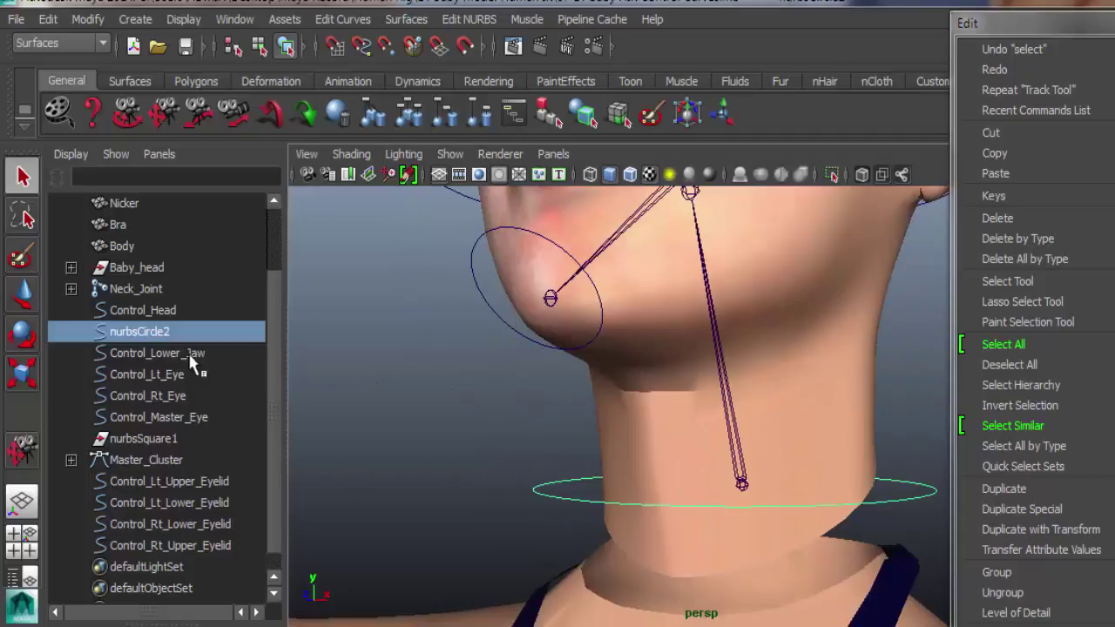
{"action": "double_click", "coordinate": [139, 332]}
{"action": "type", "text": "Con"}
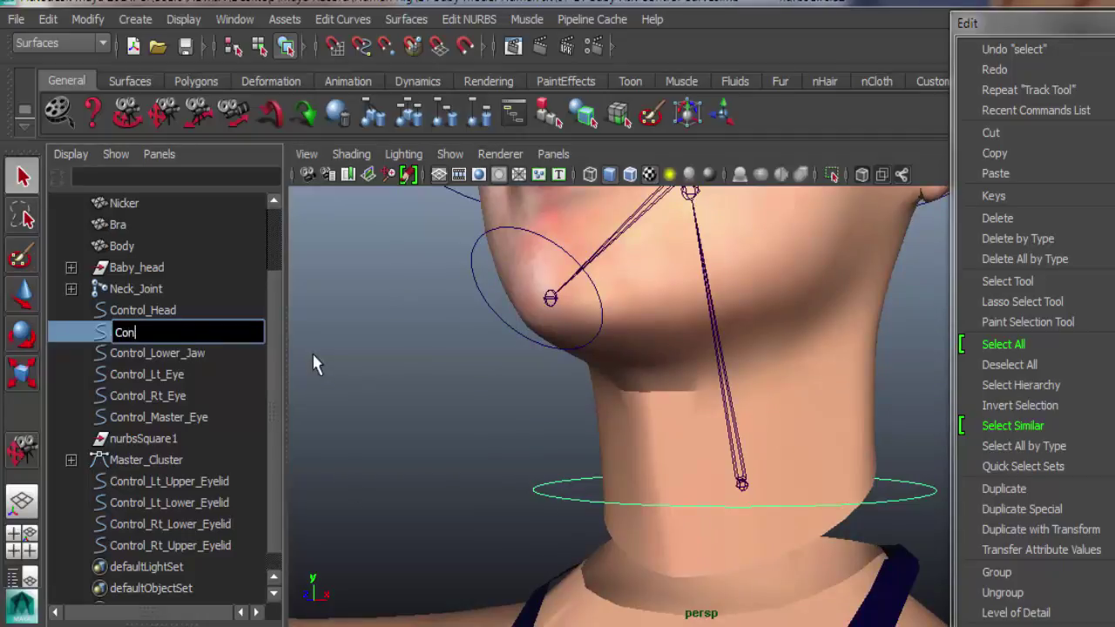
{"action": "type", "text": "trol Neck"}
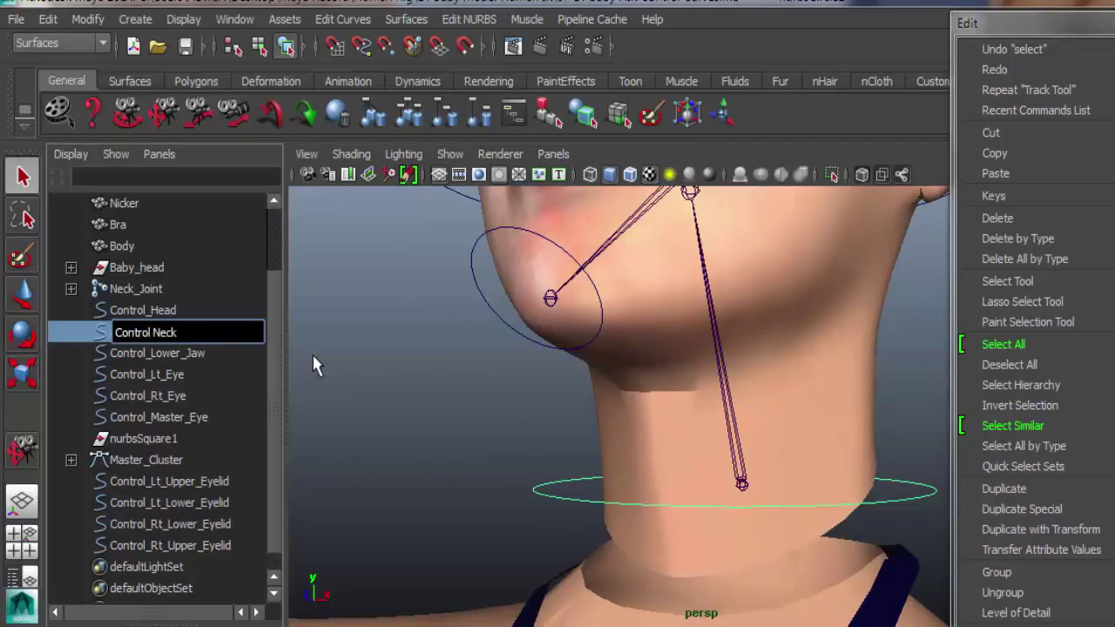